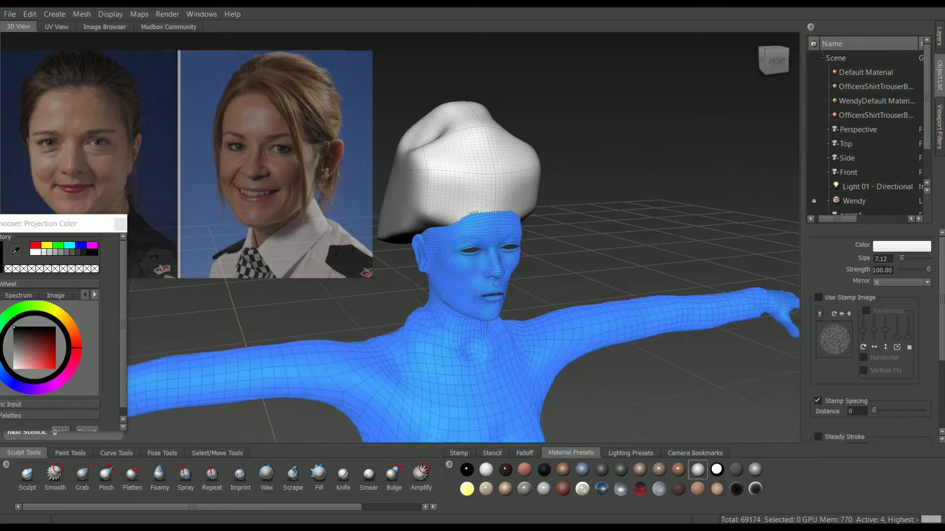
Switch to the Bulge brush and hide the reference photo stencil over the hair mesh
{"action": "left_click_drag", "start_coordinate": [507, 225], "coordinate": [535, 230], "text": "alt"}
{"action": "right_click_drag", "start_coordinate": [534, 230], "coordinate": [650, 194], "text": "alt"}
{"action": "middle_click_drag", "start_coordinate": [650, 194], "coordinate": [565, 277], "text": "alt"}
{"action": "left_click_drag", "start_coordinate": [565, 277], "coordinate": [545, 269], "text": "alt"}
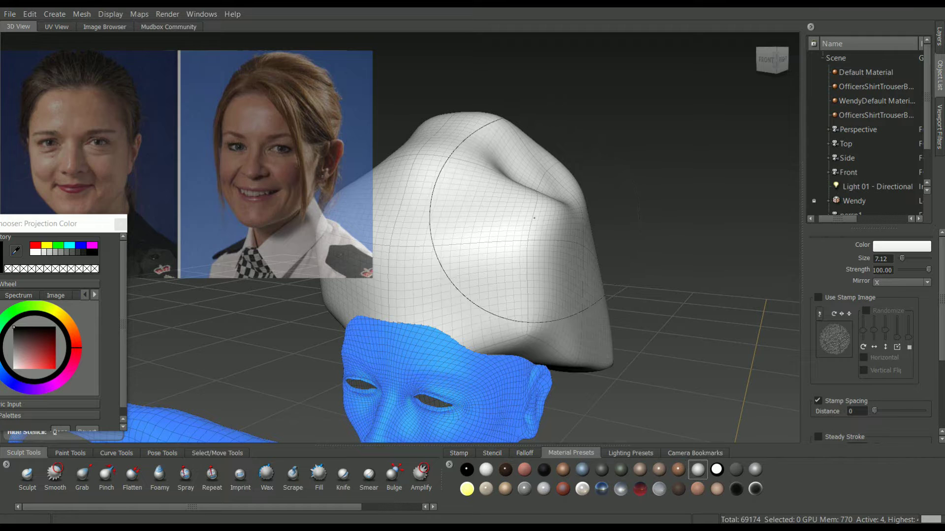
{"action": "left_click", "coordinate": [535, 219], "text": "shift"}
{"action": "key", "text": "Return"}
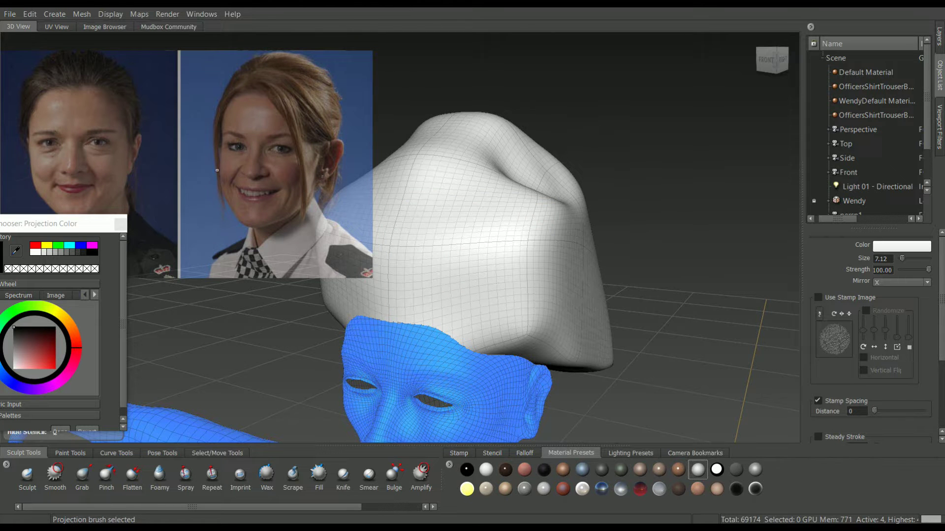
{"action": "left_click_drag", "start_coordinate": [492, 290], "coordinate": [446, 285], "text": "alt"}
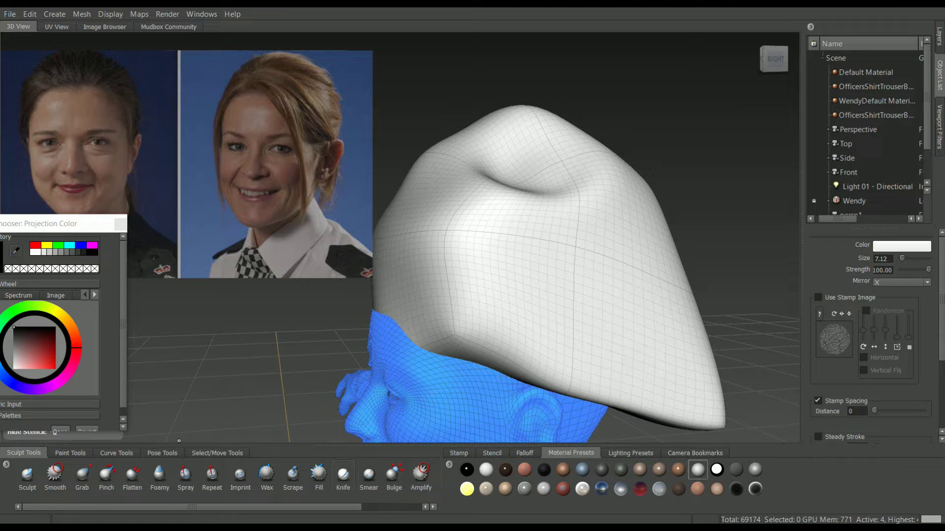
{"action": "left_click", "coordinate": [394, 473]}
{"action": "key", "text": "q"}
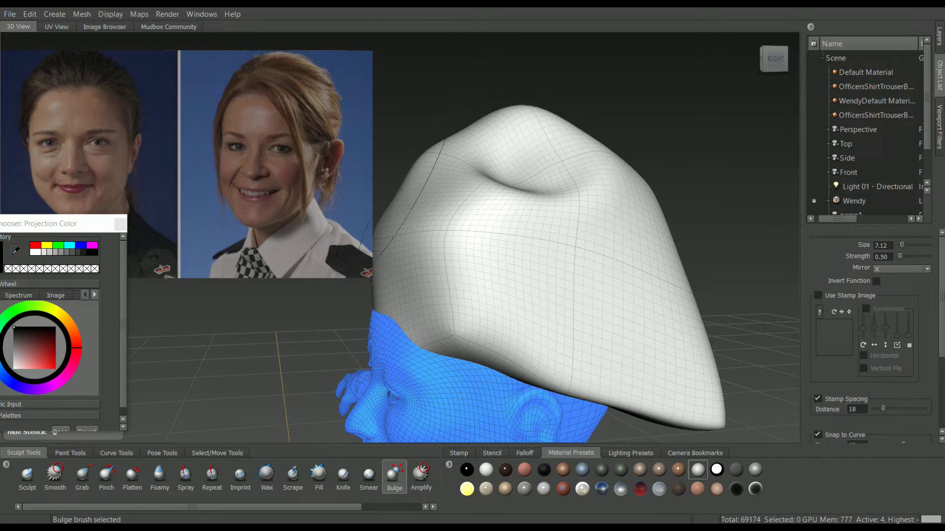
{"action": "key", "text": "q"}
{"action": "left_click_drag", "start_coordinate": [516, 148], "coordinate": [527, 158], "text": "alt"}
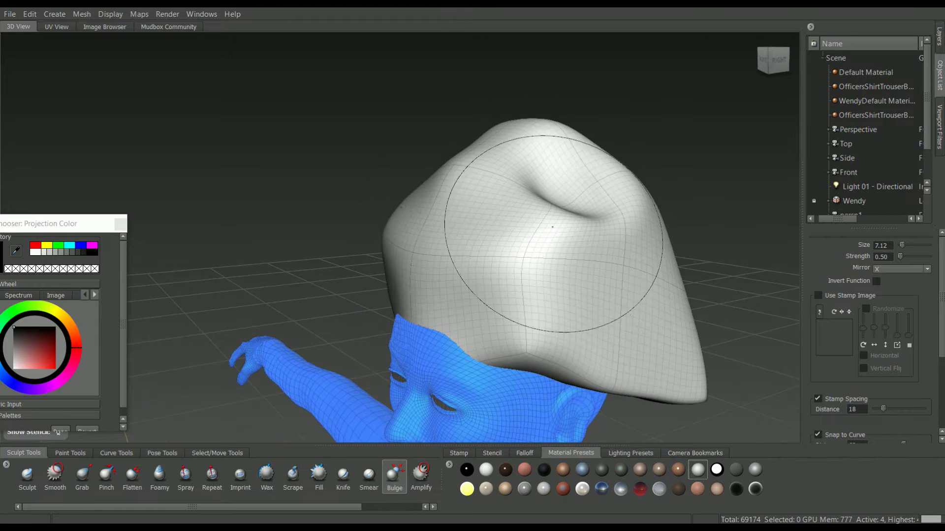
Smooth the dent in the upper side of the hair mesh
{"action": "key", "text": "shift"}
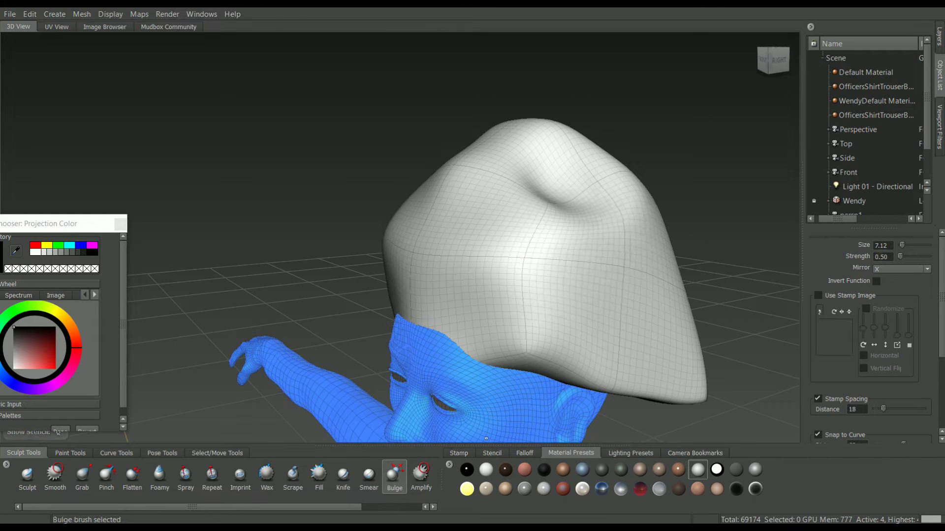
{"action": "left_click_drag", "start_coordinate": [510, 241], "coordinate": [455, 256], "text": "alt"}
{"action": "left_click_drag", "start_coordinate": [485, 255], "coordinate": [473, 270], "text": "shift"}
{"action": "mouse_move", "coordinate": [483, 174]}
{"action": "left_mouse_down", "text": "shift"}
{"action": "mouse_move", "coordinate": [473, 176]}
{"action": "mouse_move", "coordinate": [468, 224]}
{"action": "mouse_move", "coordinate": [477, 258]}
{"action": "left_mouse_up", "text": "shift"}
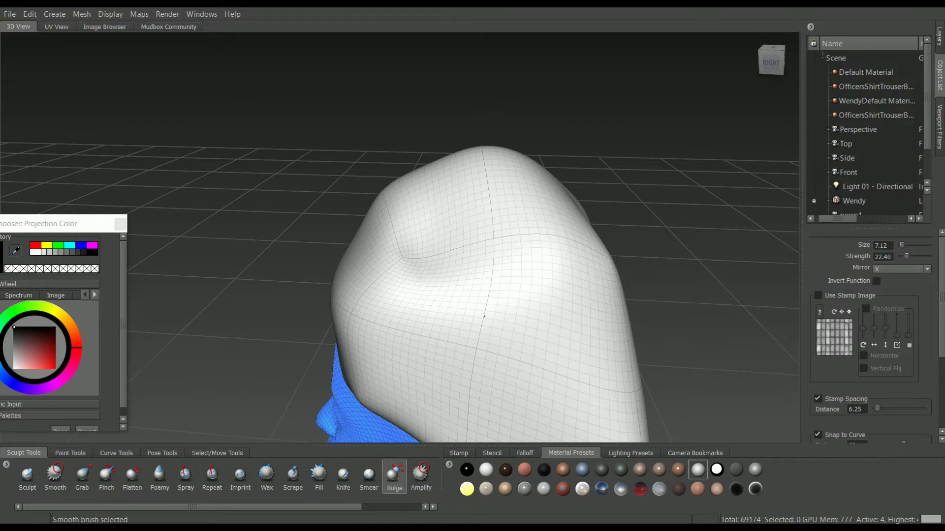
{"action": "left_click_drag", "start_coordinate": [484, 316], "coordinate": [542, 216], "text": "alt"}
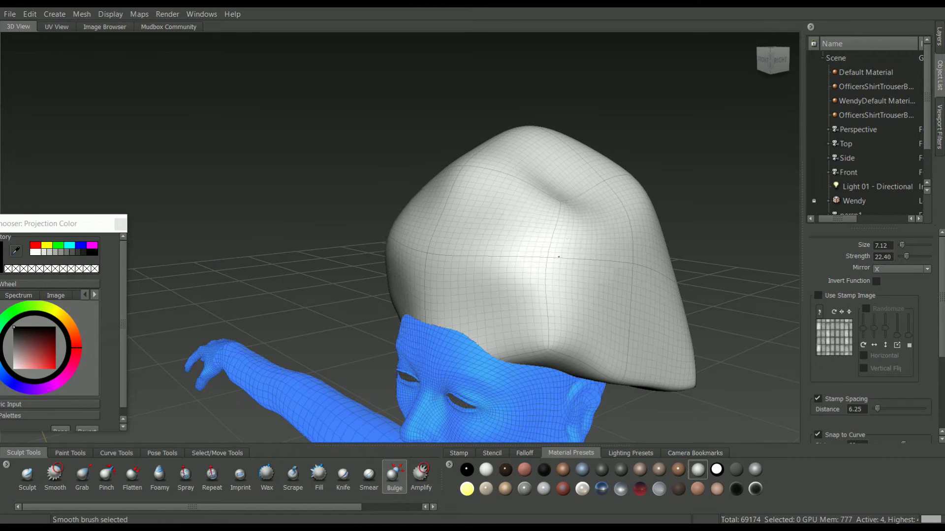
Raise the Bulge brush strength to 4.50 and fill out the remaining side dent in the hair
{"action": "left_click_drag", "start_coordinate": [595, 234], "coordinate": [798, 298], "text": "alt"}
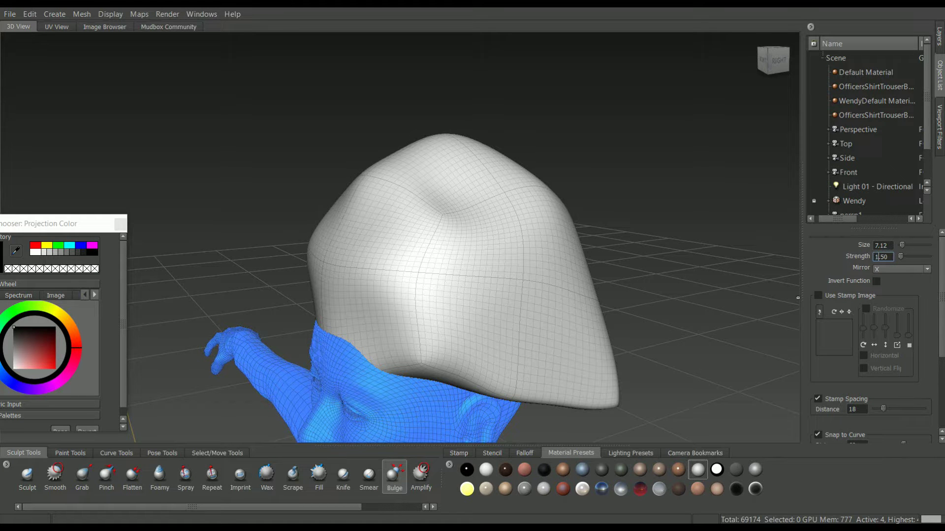
{"action": "key", "text": "shift"}
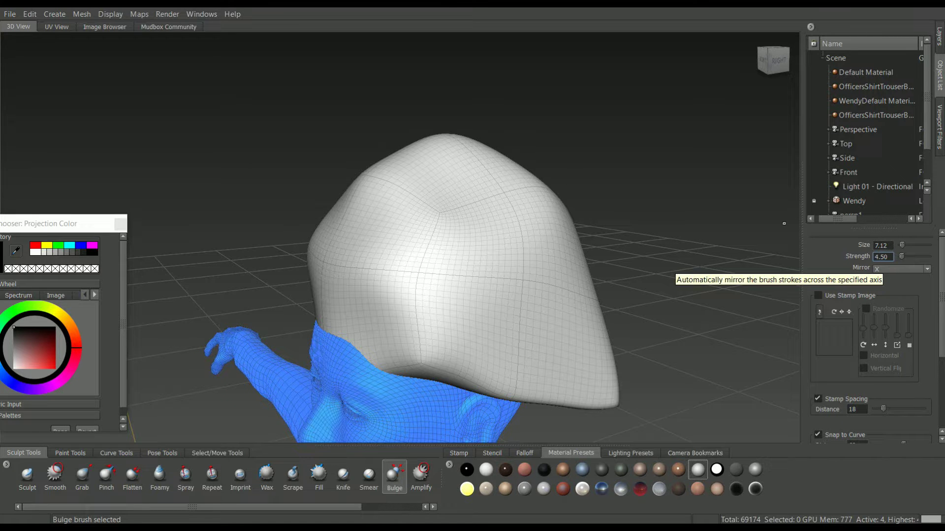
{"action": "key", "text": "shift"}
{"action": "key", "text": "shift"}
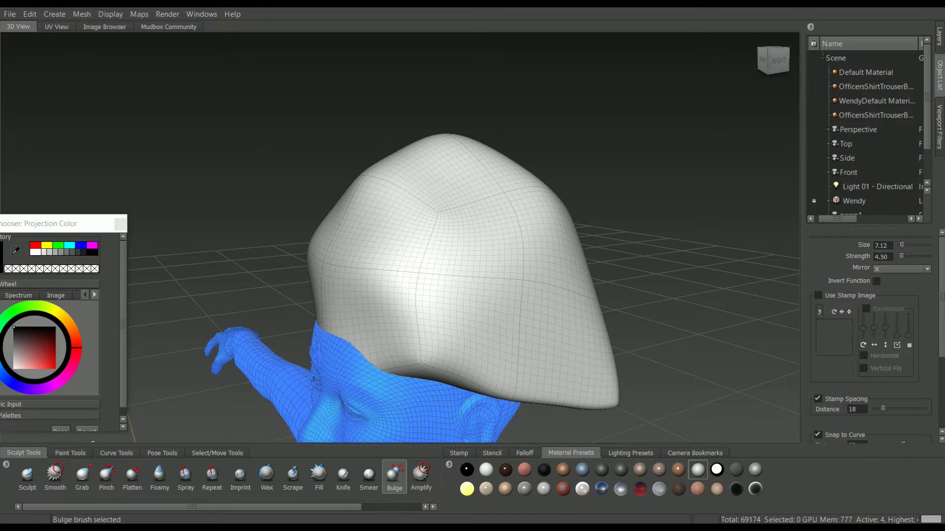
Set the Smooth brush strength to 41.40 and even out the upper side of the hair
{"action": "key", "text": "shift"}
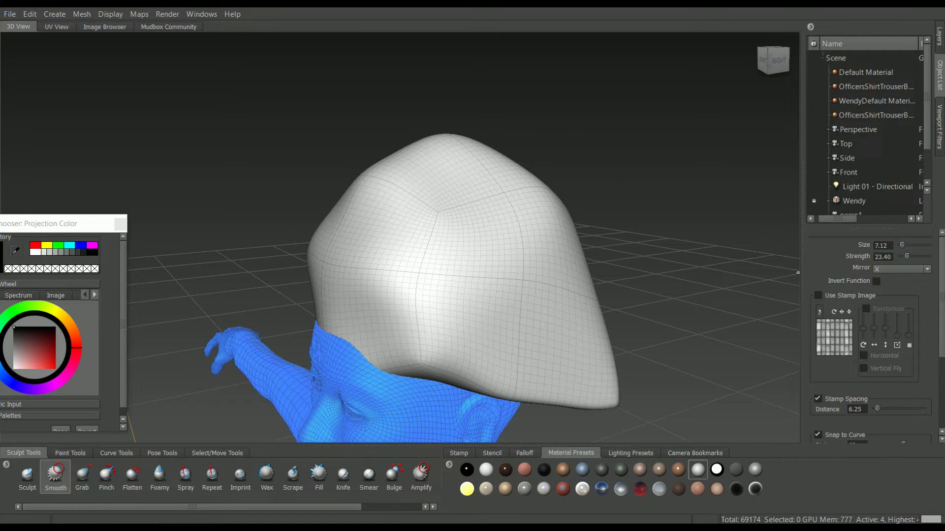
{"action": "left_click_drag", "start_coordinate": [911, 256], "coordinate": [913, 256]}
{"action": "left_click_drag", "start_coordinate": [453, 241], "coordinate": [493, 208]}
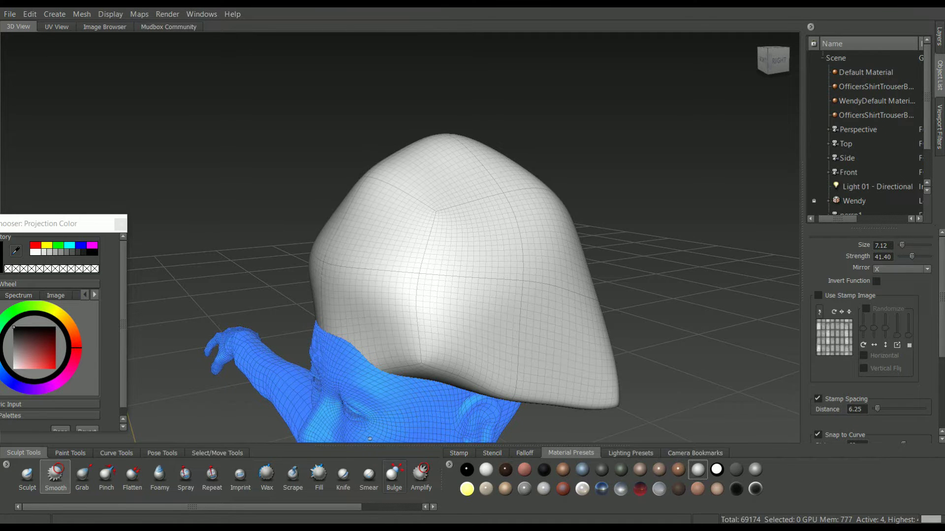
{"action": "left_click_drag", "start_coordinate": [432, 285], "coordinate": [412, 211], "text": "alt"}
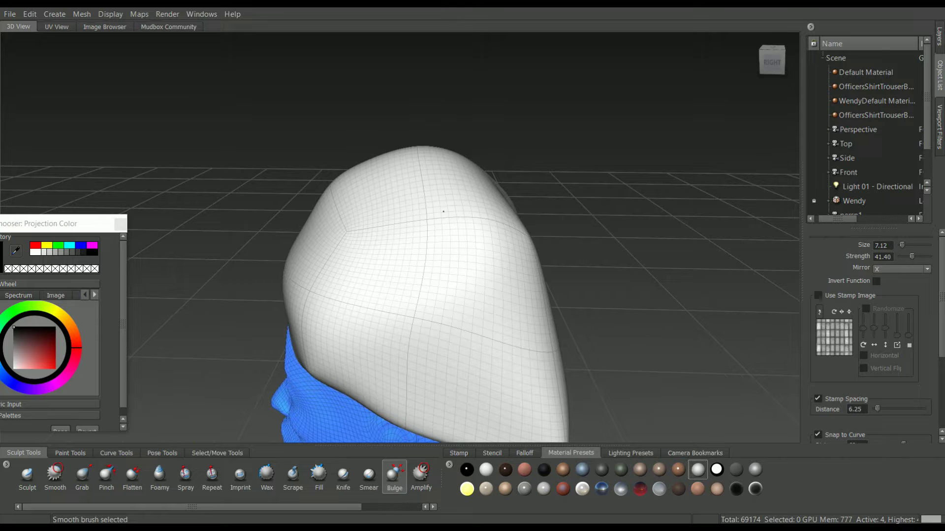
Reshape the crown of the hair with the Grab brush, mirrored across X
{"action": "left_click", "coordinate": [83, 476]}
{"action": "mouse_move", "coordinate": [411, 166]}
{"action": "left_mouse_down"}
{"action": "mouse_move", "coordinate": [415, 195]}
{"action": "mouse_move", "coordinate": [397, 233]}
{"action": "mouse_move", "coordinate": [501, 235]}
{"action": "left_mouse_up"}
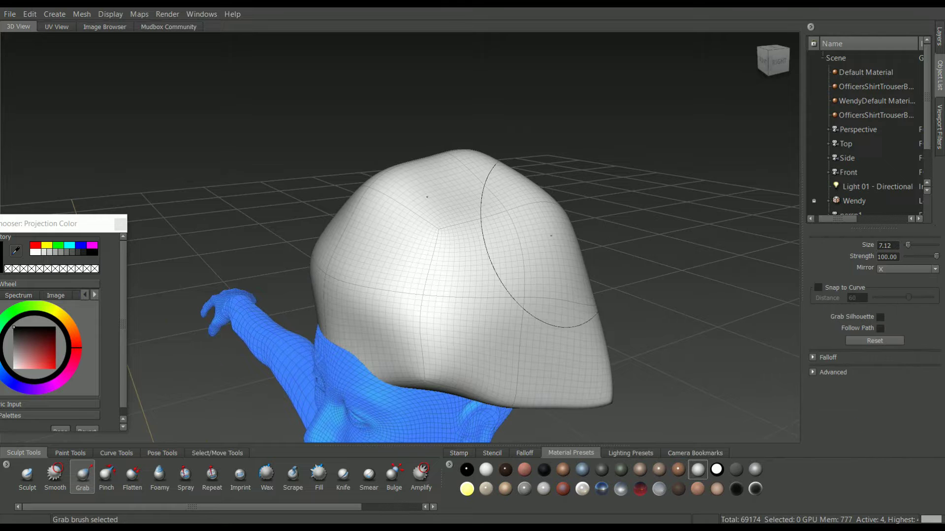
{"action": "middle_click_drag", "start_coordinate": [561, 241], "coordinate": [521, 223], "text": "alt"}
{"action": "left_click_drag", "start_coordinate": [461, 286], "coordinate": [343, 238], "text": "alt"}
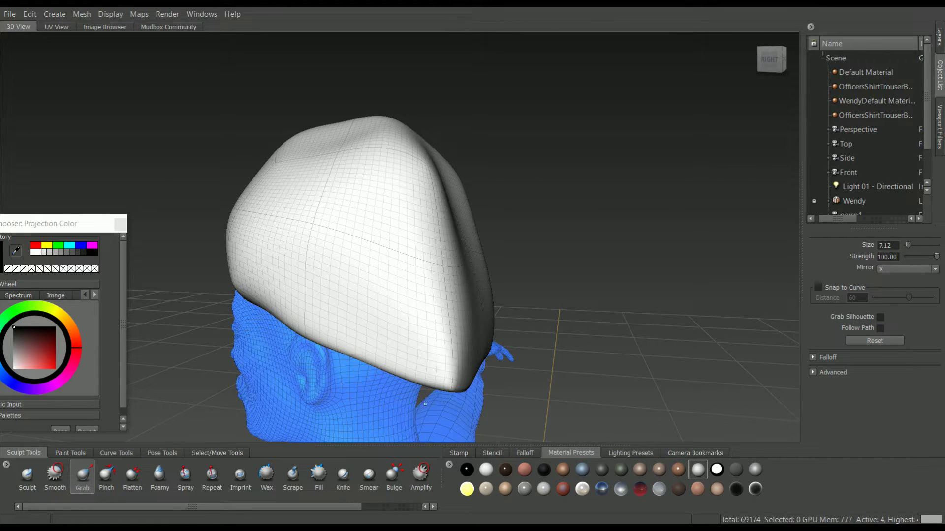
{"action": "left_click_drag", "start_coordinate": [459, 353], "coordinate": [557, 301], "text": "alt"}
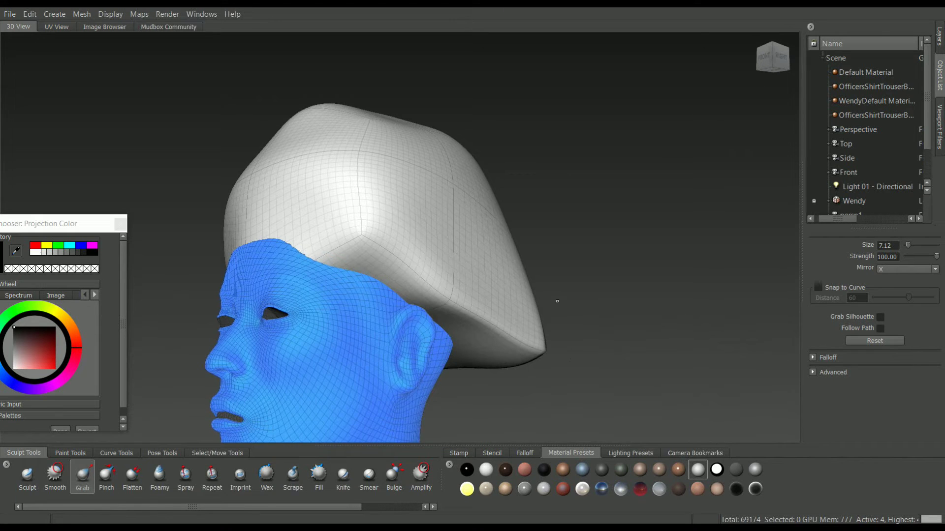
{"action": "left_click_drag", "start_coordinate": [510, 330], "coordinate": [566, 345], "text": "alt"}
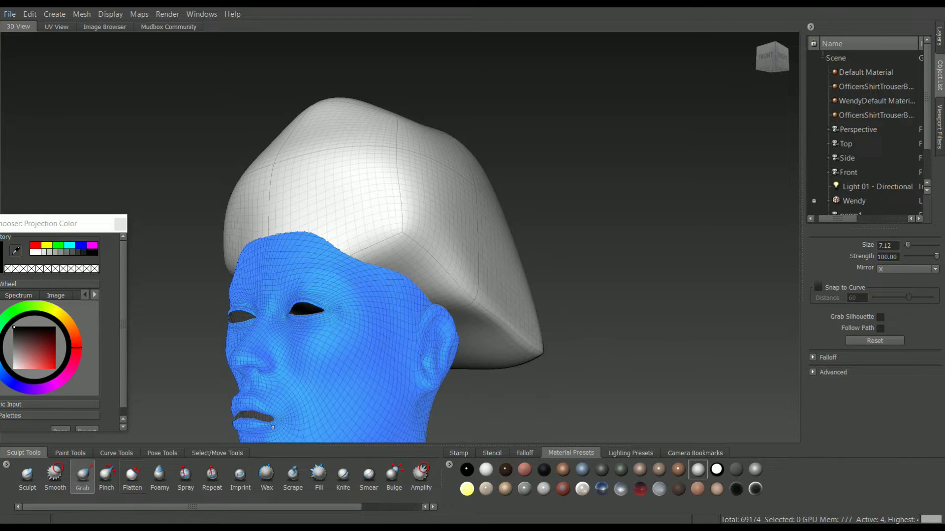
Compare the hair with the reference photos and pull and smooth its side and top
{"action": "key", "text": "q"}
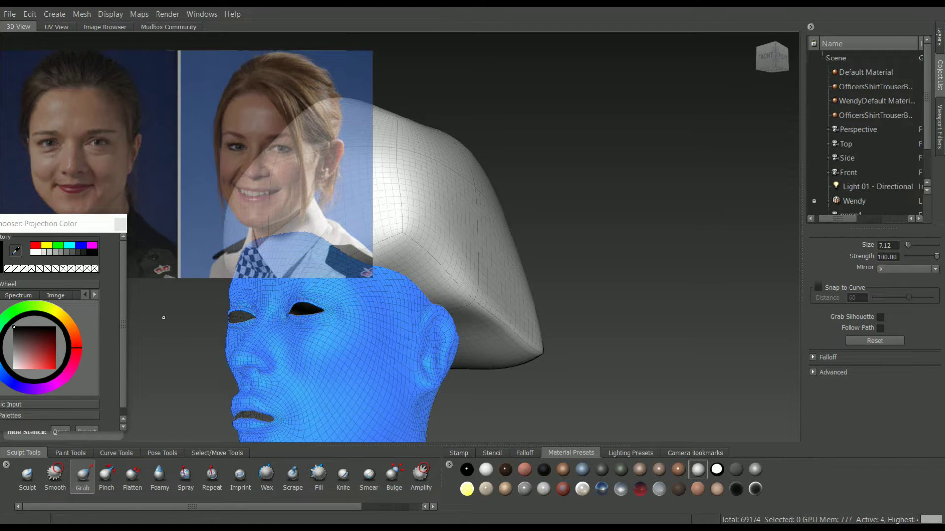
{"action": "key", "text": "q"}
{"action": "left_click_drag", "start_coordinate": [413, 281], "coordinate": [286, 305], "text": "alt"}
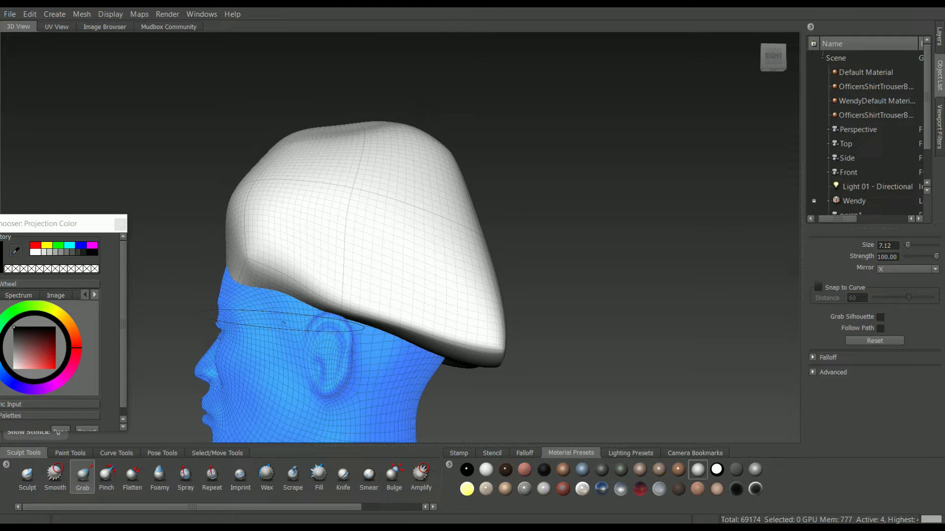
{"action": "left_click_drag", "start_coordinate": [191, 441], "coordinate": [245, 255], "text": "alt"}
{"action": "mouse_move", "coordinate": [354, 301]}
{"action": "left_mouse_down"}
{"action": "mouse_move", "coordinate": [433, 298]}
{"action": "mouse_move", "coordinate": [418, 297]}
{"action": "mouse_move", "coordinate": [437, 307]}
{"action": "mouse_move", "coordinate": [558, 293]}
{"action": "left_mouse_up"}
{"action": "left_click_drag", "start_coordinate": [485, 186], "coordinate": [475, 185], "text": "shift"}
{"action": "middle_click_drag", "start_coordinate": [468, 169], "coordinate": [493, 244], "text": "alt"}
{"action": "left_click_drag", "start_coordinate": [485, 197], "coordinate": [479, 219]}
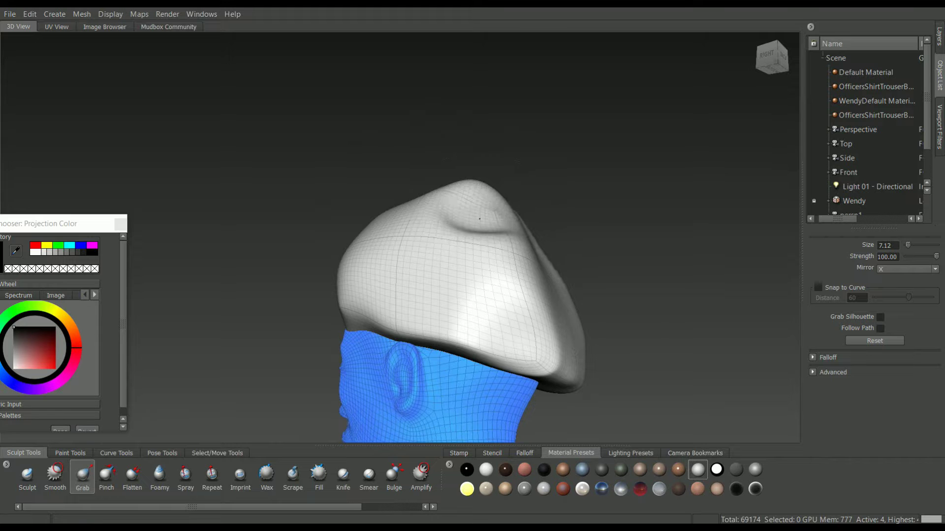
Pull the top and front of the hair down closer to the skull with the Grab brush
{"action": "mouse_move", "coordinate": [478, 181]}
{"action": "left_mouse_down"}
{"action": "mouse_move", "coordinate": [473, 218]}
{"action": "mouse_move", "coordinate": [480, 209]}
{"action": "mouse_move", "coordinate": [478, 247]}
{"action": "mouse_move", "coordinate": [486, 242]}
{"action": "left_mouse_up"}
{"action": "mouse_move", "coordinate": [461, 161]}
{"action": "left_mouse_down"}
{"action": "mouse_move", "coordinate": [456, 181]}
{"action": "mouse_move", "coordinate": [411, 165]}
{"action": "mouse_move", "coordinate": [389, 176]}
{"action": "mouse_move", "coordinate": [552, 180]}
{"action": "left_mouse_up"}
{"action": "left_click_drag", "start_coordinate": [271, 154], "coordinate": [224, 236]}
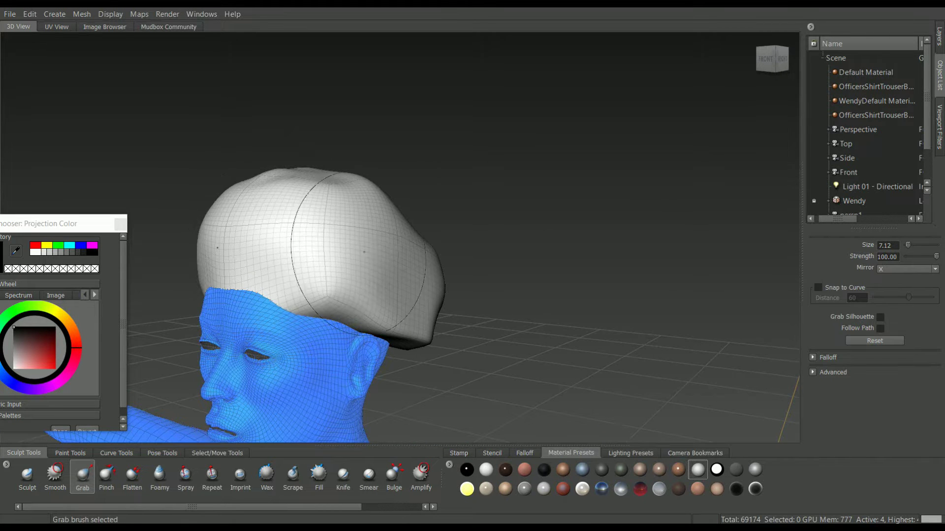
{"action": "left_click_drag", "start_coordinate": [295, 305], "coordinate": [376, 305], "text": "alt"}
{"action": "scroll", "coordinate": [869, 147], "scroll_direction": "down", "scroll_amount": 2}
{"action": "left_click_drag", "start_coordinate": [664, 305], "coordinate": [482, 315], "text": "alt"}
{"action": "left_click_drag", "start_coordinate": [603, 376], "coordinate": [562, 350]}
Round off the sides and back of the hair and shape them toward the nape with grab and smooth strokes
{"action": "left_click_drag", "start_coordinate": [541, 379], "coordinate": [507, 336], "text": "alt"}
{"action": "left_click_drag", "start_coordinate": [615, 330], "coordinate": [553, 335], "text": "alt"}
{"action": "left_click_drag", "start_coordinate": [483, 281], "coordinate": [473, 298], "text": "shift"}
{"action": "left_click_drag", "start_coordinate": [474, 298], "coordinate": [583, 306], "text": "alt"}
{"action": "mouse_move", "coordinate": [507, 254]}
{"action": "left_mouse_down"}
{"action": "mouse_move", "coordinate": [489, 250]}
{"action": "mouse_move", "coordinate": [485, 271]}
{"action": "mouse_move", "coordinate": [556, 276]}
{"action": "left_mouse_up"}
{"action": "mouse_move", "coordinate": [437, 225]}
{"action": "left_mouse_down"}
{"action": "mouse_move", "coordinate": [427, 246]}
{"action": "mouse_move", "coordinate": [394, 232]}
{"action": "left_mouse_up"}
{"action": "left_click_drag", "start_coordinate": [362, 221], "coordinate": [367, 237]}
{"action": "left_click_drag", "start_coordinate": [443, 237], "coordinate": [336, 231], "text": "alt"}
{"action": "mouse_move", "coordinate": [467, 306]}
{"action": "left_mouse_down", "text": "alt"}
{"action": "mouse_move", "coordinate": [424, 275]}
{"action": "mouse_move", "coordinate": [441, 320]}
{"action": "left_mouse_up", "text": "alt"}
{"action": "left_click_drag", "start_coordinate": [576, 352], "coordinate": [507, 340], "text": "alt"}
{"action": "left_click_drag", "start_coordinate": [506, 269], "coordinate": [484, 210], "text": "alt"}
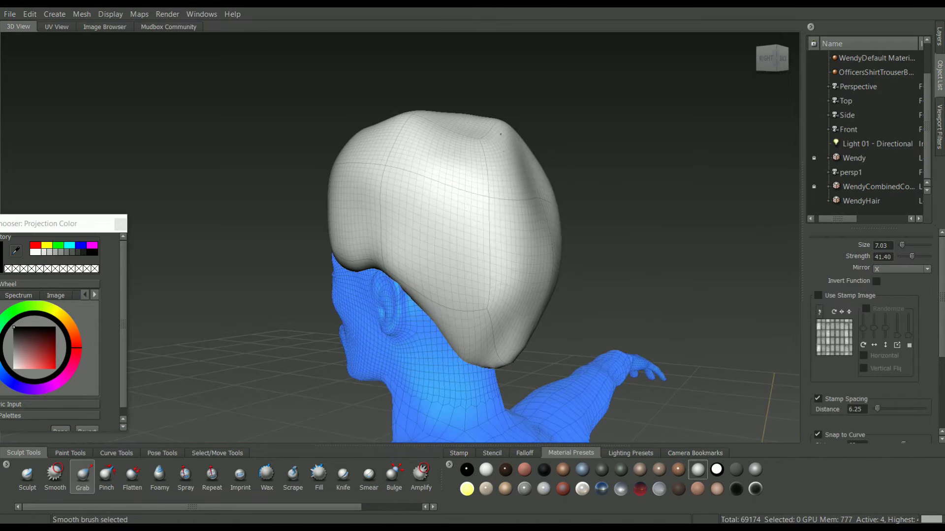
Tighten the front and side hairline against the head with alternating grab and smooth strokes
{"action": "left_click_drag", "start_coordinate": [424, 206], "coordinate": [413, 189]}
{"action": "left_click_drag", "start_coordinate": [418, 207], "coordinate": [536, 211], "text": "alt"}
{"action": "left_click_drag", "start_coordinate": [216, 168], "coordinate": [221, 231], "text": "shift"}
{"action": "mouse_move", "coordinate": [315, 206]}
{"action": "left_mouse_down", "text": "alt"}
{"action": "mouse_move", "coordinate": [334, 261]}
{"action": "mouse_move", "coordinate": [345, 246]}
{"action": "left_mouse_up", "text": "alt"}
{"action": "left_click_drag", "start_coordinate": [315, 216], "coordinate": [320, 202]}
{"action": "left_click_drag", "start_coordinate": [290, 246], "coordinate": [286, 232]}
{"action": "mouse_move", "coordinate": [325, 246]}
{"action": "left_mouse_down", "text": "alt"}
{"action": "mouse_move", "coordinate": [390, 247]}
{"action": "mouse_move", "coordinate": [419, 222]}
{"action": "left_mouse_up", "text": "alt"}
{"action": "mouse_move", "coordinate": [305, 236]}
{"action": "left_mouse_down", "text": "shift"}
{"action": "mouse_move", "coordinate": [315, 247]}
{"action": "mouse_move", "coordinate": [394, 212]}
{"action": "left_mouse_up", "text": "shift"}
{"action": "left_click_drag", "start_coordinate": [315, 212], "coordinate": [324, 226], "text": "shift"}
{"action": "mouse_move", "coordinate": [295, 207]}
{"action": "left_mouse_down"}
{"action": "mouse_move", "coordinate": [301, 219]}
{"action": "mouse_move", "coordinate": [335, 221]}
{"action": "left_mouse_up"}
{"action": "mouse_move", "coordinate": [384, 221]}
{"action": "left_mouse_down", "text": "alt"}
{"action": "mouse_move", "coordinate": [295, 283]}
{"action": "mouse_move", "coordinate": [291, 248]}
{"action": "mouse_move", "coordinate": [211, 197]}
{"action": "left_mouse_up", "text": "alt"}
Adjust and smooth the crown of the hair
{"action": "left_click_drag", "start_coordinate": [443, 172], "coordinate": [443, 157]}
{"action": "mouse_move", "coordinate": [443, 162]}
{"action": "left_mouse_down", "text": "alt"}
{"action": "mouse_move", "coordinate": [359, 188]}
{"action": "mouse_move", "coordinate": [447, 197]}
{"action": "left_mouse_up", "text": "alt"}
{"action": "left_click_drag", "start_coordinate": [364, 73], "coordinate": [449, 114], "text": "alt"}
{"action": "mouse_move", "coordinate": [384, 93]}
{"action": "left_mouse_down"}
{"action": "mouse_move", "coordinate": [369, 120]}
{"action": "mouse_move", "coordinate": [412, 91]}
{"action": "left_mouse_up"}
{"action": "left_click_drag", "start_coordinate": [350, 120], "coordinate": [285, 182], "text": "shift"}
Smooth the side of the hair and shape a tuft above the ear with a size 2.68 Grab brush
{"action": "left_click_drag", "start_coordinate": [374, 187], "coordinate": [268, 148], "text": "alt"}
{"action": "left_click_drag", "start_coordinate": [526, 162], "coordinate": [509, 192]}
{"action": "left_click_drag", "start_coordinate": [507, 226], "coordinate": [499, 160], "text": "shift"}
{"action": "left_click_drag", "start_coordinate": [492, 142], "coordinate": [451, 164], "text": "shift"}
{"action": "mouse_move", "coordinate": [502, 196]}
{"action": "left_mouse_down", "text": "shift"}
{"action": "mouse_move", "coordinate": [493, 320]}
{"action": "mouse_move", "coordinate": [466, 293]}
{"action": "left_mouse_up", "text": "shift"}
{"action": "mouse_move", "coordinate": [480, 335]}
{"action": "left_mouse_down"}
{"action": "mouse_move", "coordinate": [485, 320]}
{"action": "mouse_move", "coordinate": [506, 312]}
{"action": "mouse_move", "coordinate": [402, 252]}
{"action": "mouse_move", "coordinate": [414, 244]}
{"action": "left_mouse_up"}
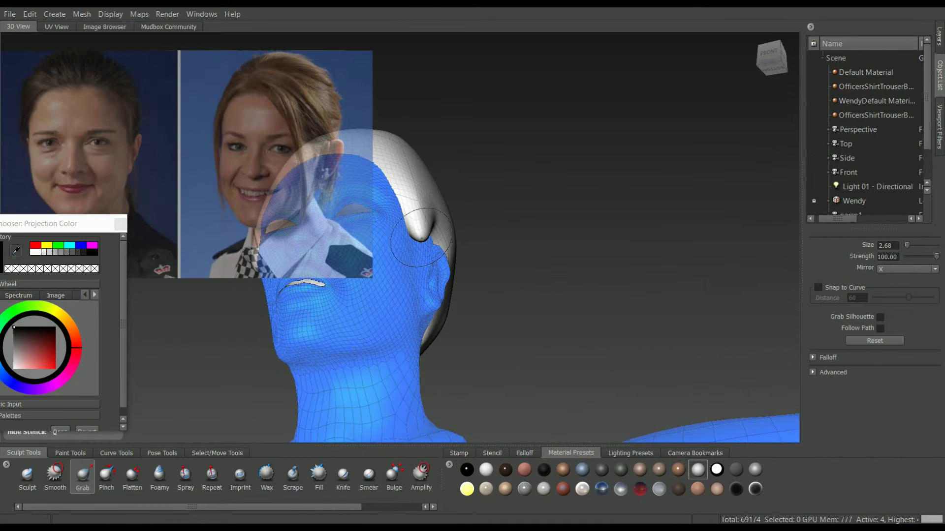
Pull the hair in front of the ear into a sideburn, checking it against the reference photos
{"action": "left_click_drag", "start_coordinate": [420, 236], "coordinate": [367, 239], "text": "alt"}
{"action": "key", "text": "q"}
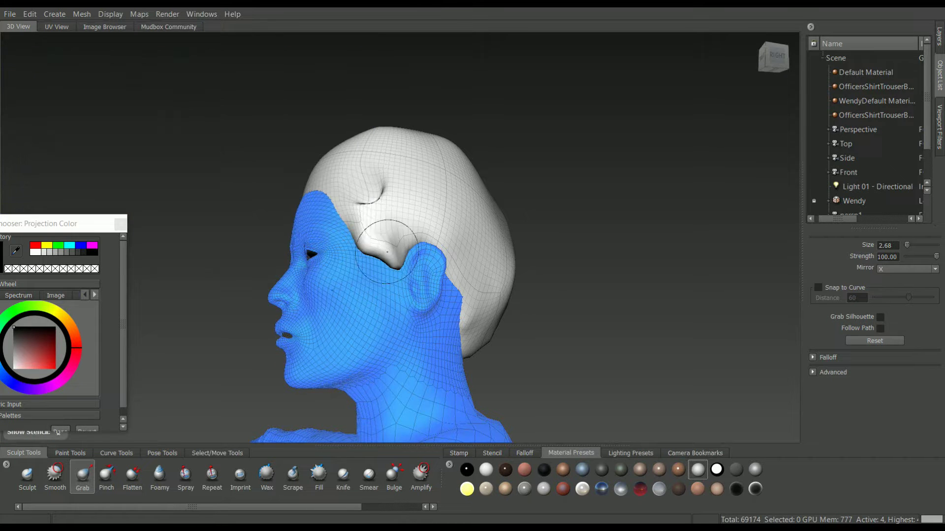
{"action": "key", "text": "q"}
{"action": "key", "text": "q"}
{"action": "left_click_drag", "start_coordinate": [382, 249], "coordinate": [429, 254], "text": "alt"}
{"action": "left_click_drag", "start_coordinate": [439, 254], "coordinate": [401, 233]}
Turn off brush mirroring and pull a thin loose strand down over the temple with a size 1.58 Grab brush
{"action": "key", "text": "q"}
{"action": "key", "text": "q"}
{"action": "key", "text": "q"}
{"action": "key", "text": "q"}
{"action": "left_click_drag", "start_coordinate": [288, 189], "coordinate": [372, 261], "text": "alt"}
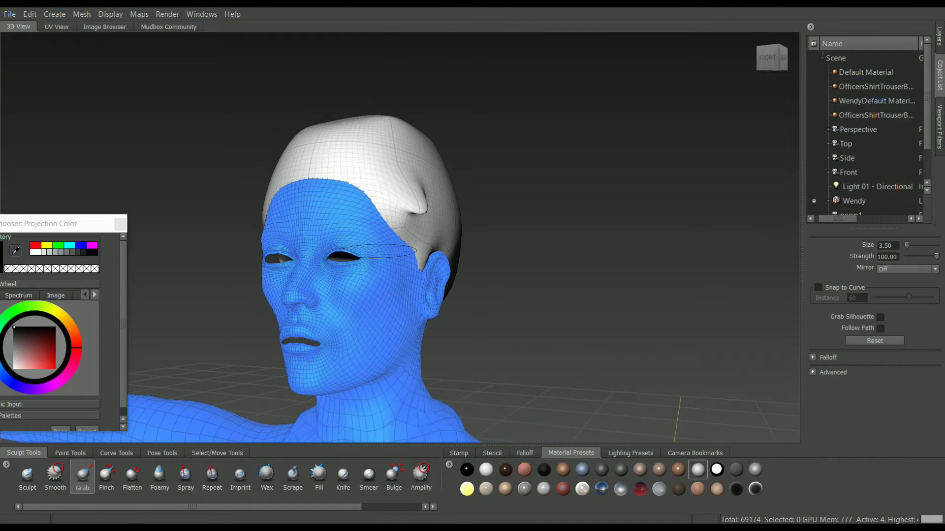
{"action": "left_click_drag", "start_coordinate": [423, 216], "coordinate": [453, 226], "text": "alt"}
{"action": "key", "text": "q"}
{"action": "key", "text": "q"}
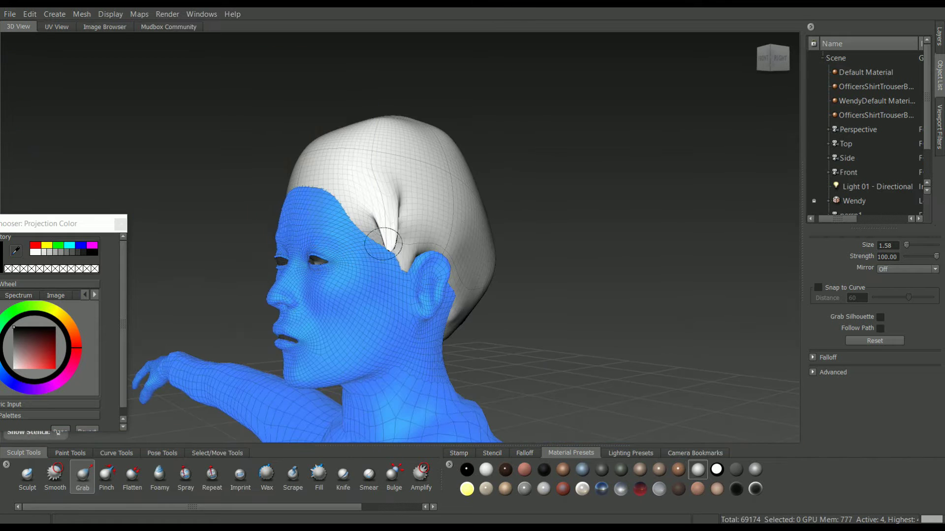
Refine the loose strand beside the temple against the reference photos and undo the last two strokes
{"action": "left_click_drag", "start_coordinate": [398, 290], "coordinate": [436, 285], "text": "alt"}
{"action": "left_click_drag", "start_coordinate": [423, 232], "coordinate": [344, 224], "text": "alt"}
{"action": "left_click_drag", "start_coordinate": [334, 189], "coordinate": [327, 168], "text": "alt"}
{"action": "key", "text": "q"}
{"action": "key", "text": "q"}
{"action": "key", "text": "q"}
{"action": "key", "text": "q"}
{"action": "mouse_move", "coordinate": [327, 168]}
{"action": "left_mouse_down", "text": "alt"}
{"action": "mouse_move", "coordinate": [390, 152]}
{"action": "mouse_move", "coordinate": [310, 170]}
{"action": "left_mouse_up", "text": "alt"}
{"action": "key", "text": "ctrl+z"}
{"action": "key", "text": "ctrl+z"}
Examine the front hairline and loose strand against the reference photos
{"action": "scroll", "coordinate": [369, 197], "scroll_direction": "down", "scroll_amount": 10}
{"action": "key", "text": "q"}
{"action": "key", "text": "q"}
{"action": "scroll", "coordinate": [403, 197], "scroll_direction": "up", "scroll_amount": 10}
{"action": "middle_click_drag", "start_coordinate": [404, 148], "coordinate": [404, 271], "text": "alt"}
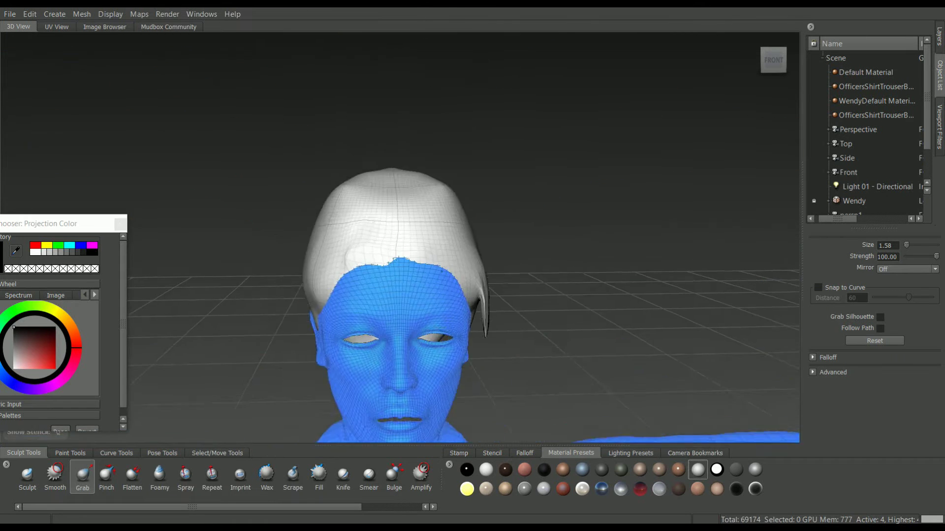
{"action": "scroll", "coordinate": [404, 271], "scroll_direction": "up", "scroll_amount": 4}
{"action": "key", "text": "q"}
{"action": "key", "text": "q"}
Adjust the side of the hair opposite the loose strand with a larger Grab brush
{"action": "mouse_move", "coordinate": [395, 259]}
{"action": "left_mouse_down", "text": "alt"}
{"action": "mouse_move", "coordinate": [389, 241]}
{"action": "mouse_move", "coordinate": [345, 324]}
{"action": "left_mouse_up", "text": "alt"}
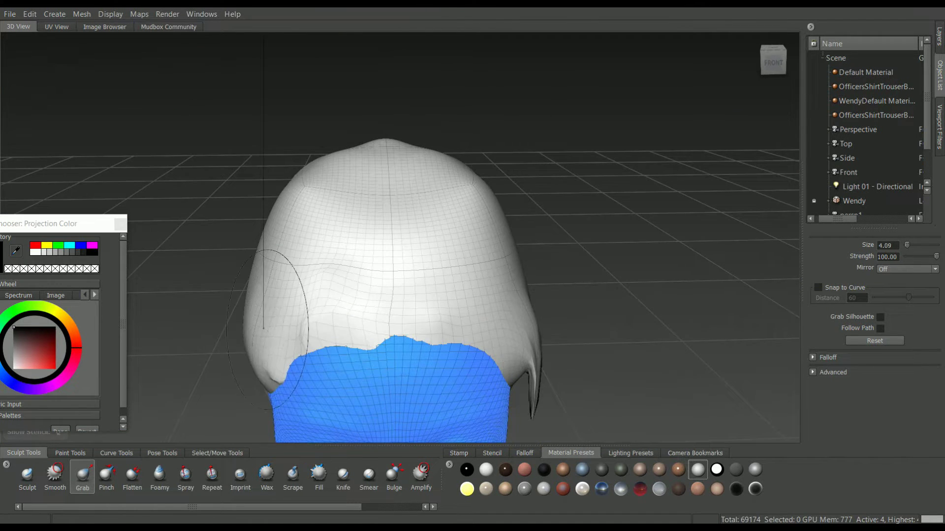
{"action": "left_click_drag", "start_coordinate": [263, 326], "coordinate": [276, 323]}
{"action": "left_click_drag", "start_coordinate": [276, 322], "coordinate": [315, 237], "text": "alt"}
{"action": "mouse_move", "coordinate": [312, 315]}
{"action": "left_mouse_down"}
{"action": "mouse_move", "coordinate": [310, 295]}
{"action": "mouse_move", "coordinate": [315, 315]}
{"action": "mouse_move", "coordinate": [387, 182]}
{"action": "mouse_move", "coordinate": [514, 227]}
{"action": "mouse_move", "coordinate": [635, 241]}
{"action": "left_mouse_up"}
Inflate a rounded bun at the lower back of the hair with the Bulge brush at strength 4.50
{"action": "scroll", "coordinate": [457, 331], "scroll_direction": "down", "scroll_amount": 3}
{"action": "left_click_drag", "start_coordinate": [246, 266], "coordinate": [433, 274], "text": "alt"}
{"action": "key", "text": "q"}
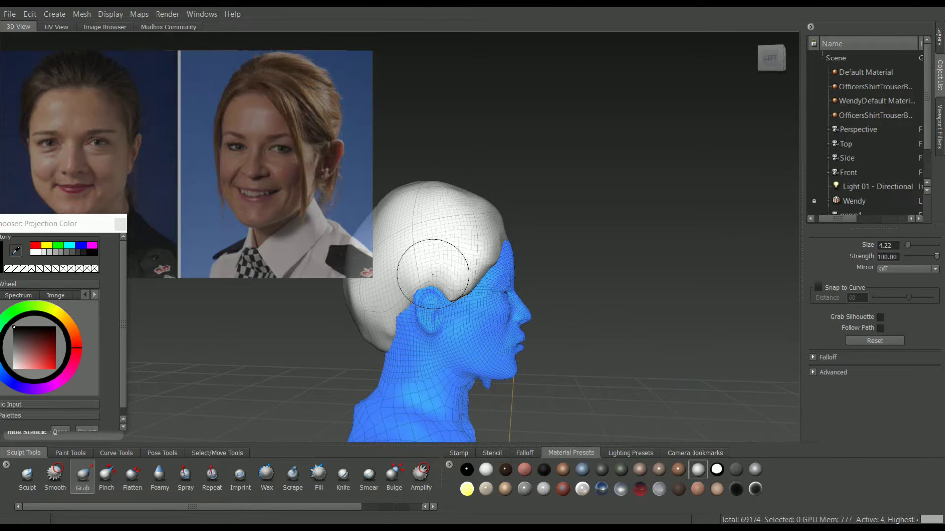
{"action": "key", "text": "q"}
{"action": "left_click_drag", "start_coordinate": [369, 274], "coordinate": [413, 276], "text": "alt"}
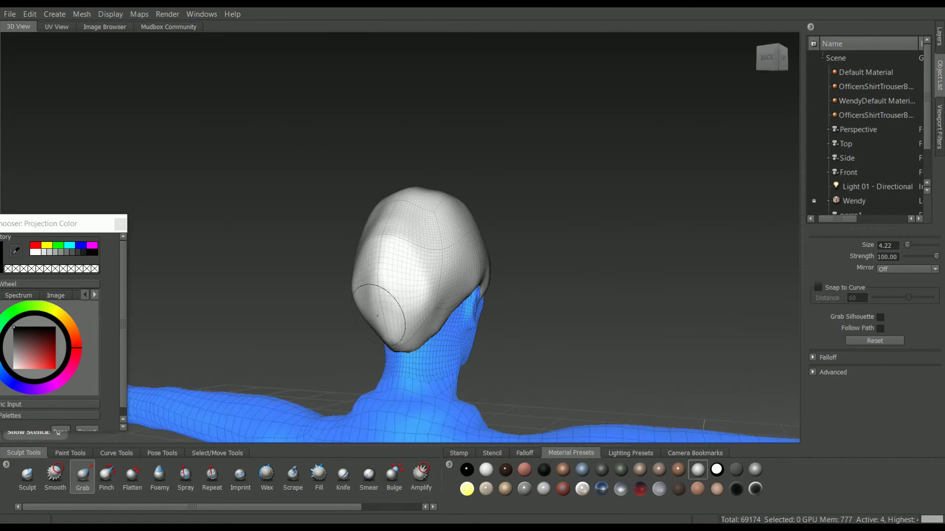
{"action": "left_click", "coordinate": [394, 476]}
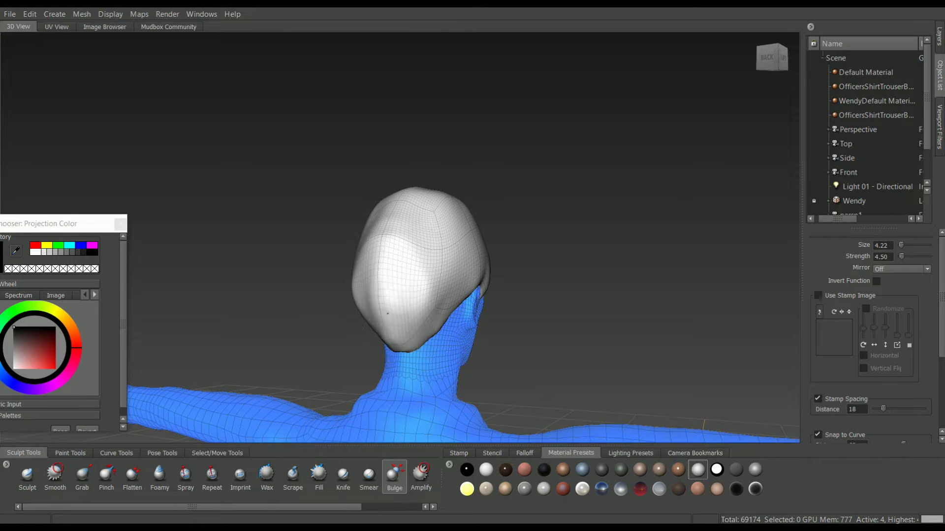
{"action": "left_click_drag", "start_coordinate": [404, 319], "coordinate": [458, 331], "text": "alt"}
{"action": "right_click_drag", "start_coordinate": [457, 331], "coordinate": [577, 353], "text": "alt"}
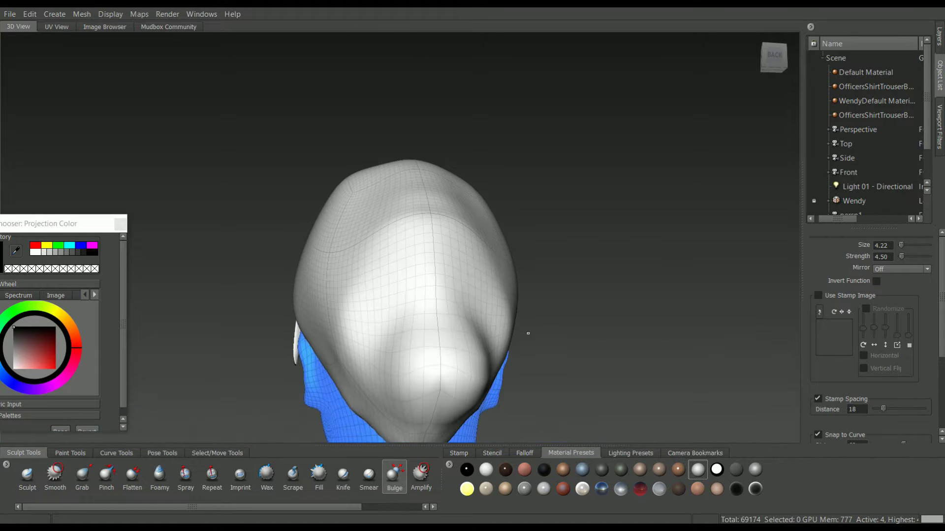
{"action": "middle_click_drag", "start_coordinate": [578, 353], "coordinate": [576, 321], "text": "alt"}
Freeze the hair surface around the bun with a size 3.10 Freeze brush
{"action": "left_click_drag", "start_coordinate": [315, 507], "coordinate": [376, 508]}
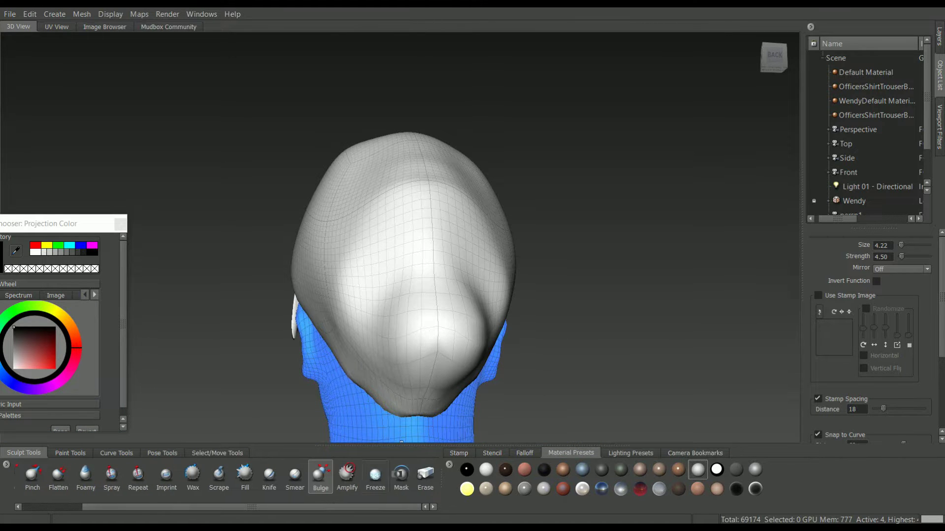
{"action": "left_click", "coordinate": [375, 475]}
{"action": "mouse_move", "coordinate": [409, 345]}
{"action": "left_mouse_down", "text": "alt"}
{"action": "mouse_move", "coordinate": [446, 354]}
{"action": "mouse_move", "coordinate": [387, 287]}
{"action": "mouse_move", "coordinate": [411, 304]}
{"action": "mouse_move", "coordinate": [421, 298]}
{"action": "mouse_move", "coordinate": [404, 295]}
{"action": "mouse_move", "coordinate": [404, 362]}
{"action": "mouse_move", "coordinate": [424, 378]}
{"action": "left_mouse_up", "text": "alt"}
{"action": "key", "text": "b"}
{"action": "mouse_move", "coordinate": [382, 338]}
{"action": "left_mouse_down", "text": "alt"}
{"action": "mouse_move", "coordinate": [456, 335]}
{"action": "mouse_move", "coordinate": [422, 327]}
{"action": "mouse_move", "coordinate": [392, 300]}
{"action": "left_mouse_up", "text": "alt"}
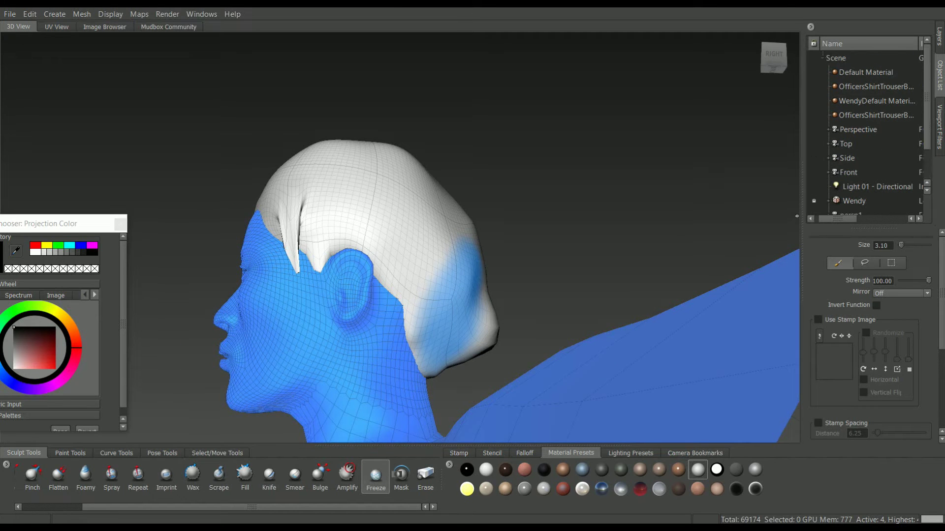
Extend the freeze beneath the bun and across the hair on its other side with the size 3.10 Freeze brush
{"action": "left_click_drag", "start_coordinate": [326, 286], "coordinate": [297, 301], "text": "alt"}
{"action": "mouse_move", "coordinate": [404, 304]}
{"action": "left_mouse_down"}
{"action": "mouse_move", "coordinate": [401, 338]}
{"action": "mouse_move", "coordinate": [427, 353]}
{"action": "mouse_move", "coordinate": [327, 330]}
{"action": "left_mouse_up"}
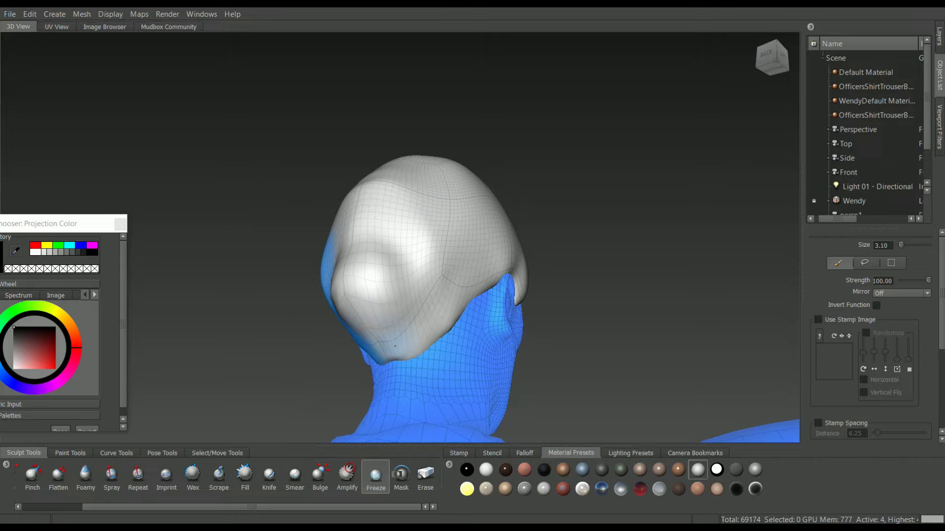
{"action": "mouse_move", "coordinate": [446, 315]}
{"action": "left_mouse_down"}
{"action": "mouse_move", "coordinate": [449, 248]}
{"action": "mouse_move", "coordinate": [430, 310]}
{"action": "left_mouse_up"}
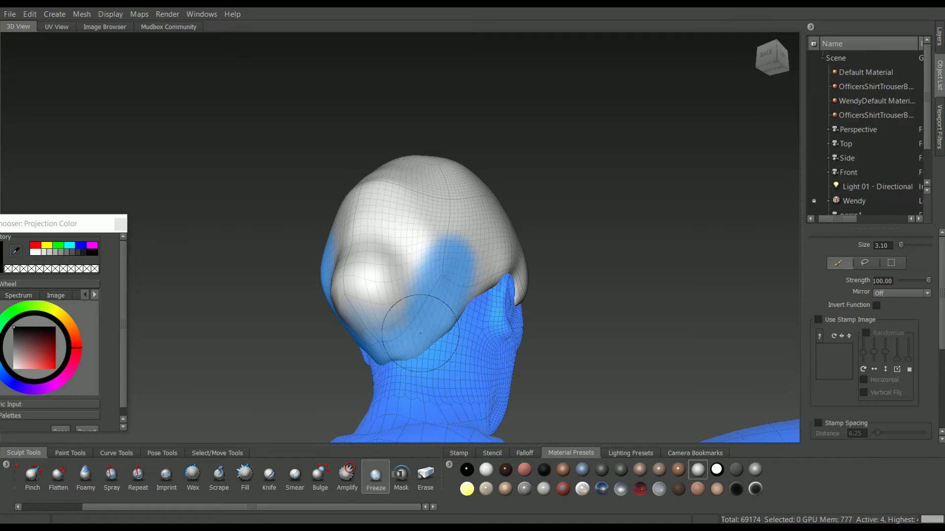
{"action": "left_click", "coordinate": [769, 53]}
Save the scene as a new Mudbox file named WendyHairMud in the Wendy folder
{"action": "left_click", "coordinate": [10, 14]}
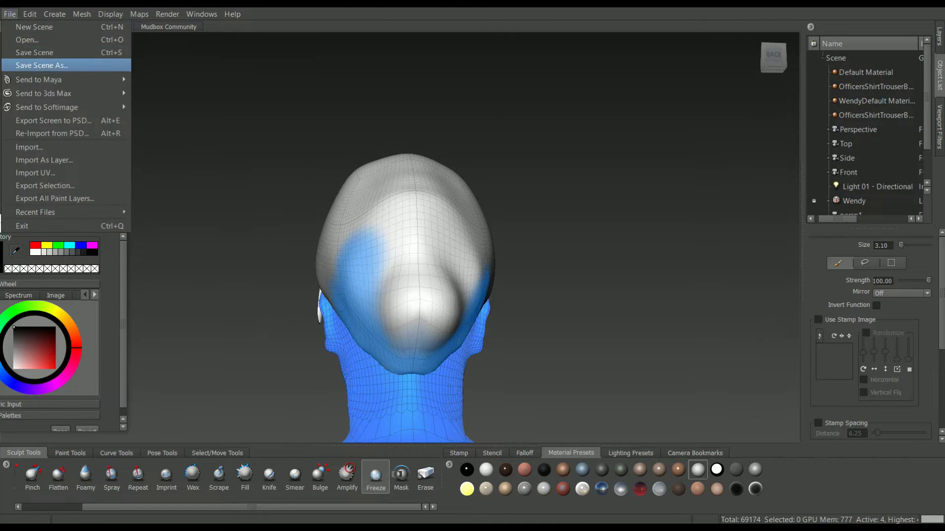
{"action": "left_click", "coordinate": [42, 65]}
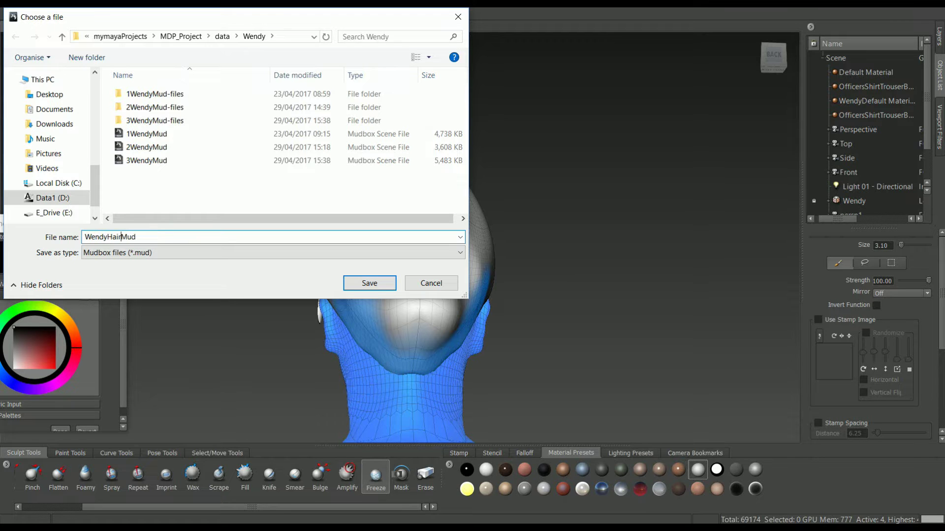
{"action": "left_click", "coordinate": [369, 283]}
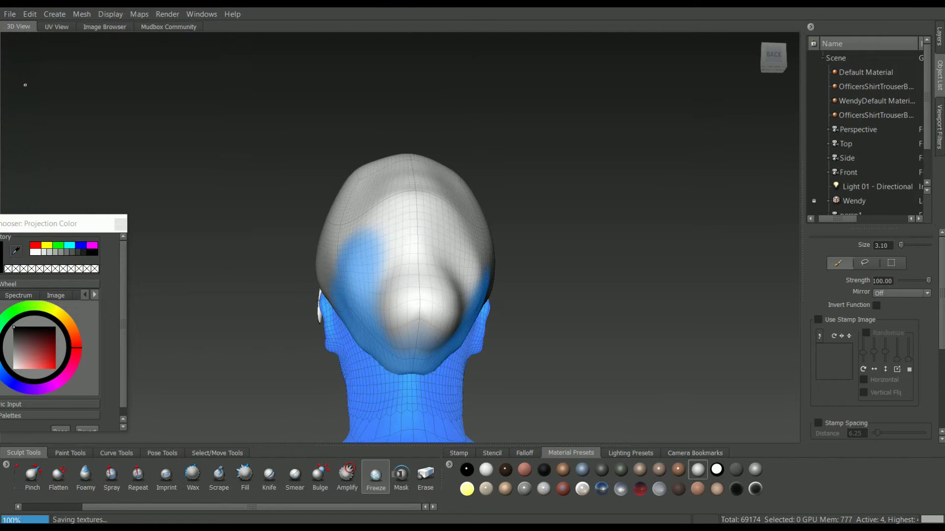
Freeze the remaining hair above and beside the bun, leaving only the bun itself unfrozen
{"action": "left_click_drag", "start_coordinate": [369, 283], "coordinate": [439, 279], "text": "alt"}
{"action": "left_click_drag", "start_coordinate": [401, 255], "coordinate": [457, 238]}
{"action": "mouse_move", "coordinate": [512, 249]}
{"action": "left_mouse_down", "text": "alt"}
{"action": "mouse_move", "coordinate": [379, 231]}
{"action": "mouse_move", "coordinate": [418, 256]}
{"action": "mouse_move", "coordinate": [369, 228]}
{"action": "mouse_move", "coordinate": [432, 271]}
{"action": "left_mouse_up", "text": "alt"}
{"action": "left_click_drag", "start_coordinate": [432, 315], "coordinate": [487, 317], "text": "alt"}
{"action": "mouse_move", "coordinate": [346, 284]}
{"action": "left_mouse_down", "text": "alt"}
{"action": "mouse_move", "coordinate": [442, 231]}
{"action": "mouse_move", "coordinate": [423, 222]}
{"action": "mouse_move", "coordinate": [386, 272]}
{"action": "mouse_move", "coordinate": [437, 258]}
{"action": "left_mouse_up", "text": "alt"}
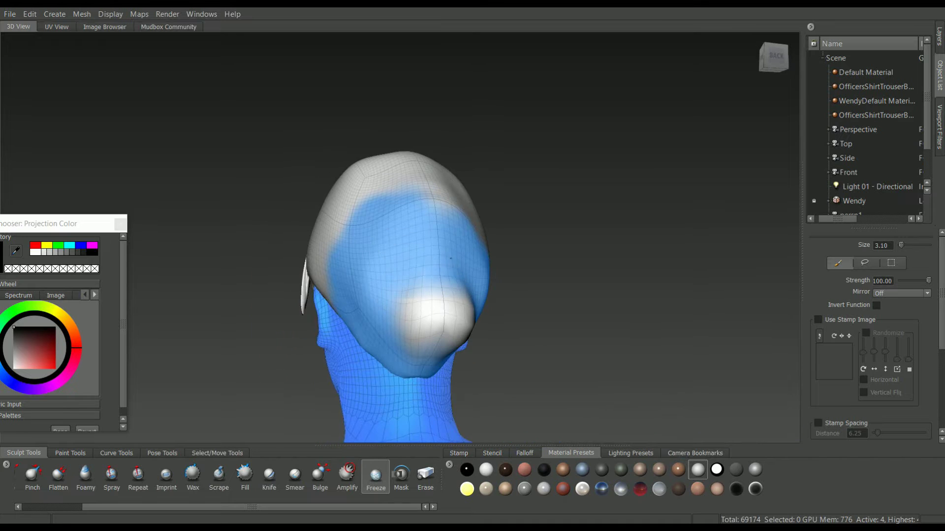
{"action": "left_click_drag", "start_coordinate": [433, 300], "coordinate": [400, 346], "text": "alt"}
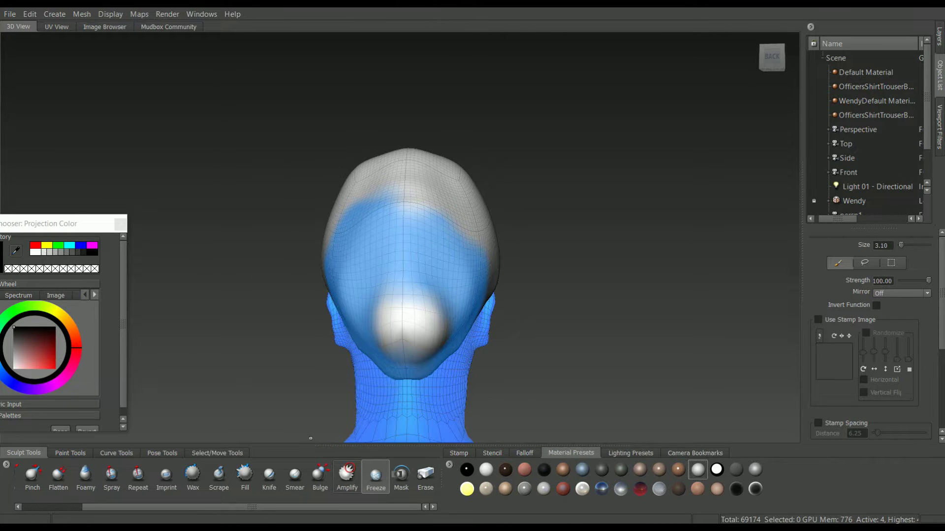
Bulge the unfrozen bun outward from the back of the head with brush size 3.10 and strength 4.50
{"action": "left_click", "coordinate": [319, 475]}
{"action": "mouse_move", "coordinate": [406, 318]}
{"action": "left_mouse_down"}
{"action": "mouse_move", "coordinate": [413, 327]}
{"action": "mouse_move", "coordinate": [327, 327]}
{"action": "mouse_move", "coordinate": [327, 300]}
{"action": "mouse_move", "coordinate": [349, 293]}
{"action": "left_mouse_up"}
{"action": "mouse_move", "coordinate": [358, 303]}
{"action": "left_mouse_down"}
{"action": "mouse_move", "coordinate": [345, 315]}
{"action": "mouse_move", "coordinate": [407, 340]}
{"action": "mouse_move", "coordinate": [498, 354]}
{"action": "mouse_move", "coordinate": [474, 364]}
{"action": "left_mouse_up"}
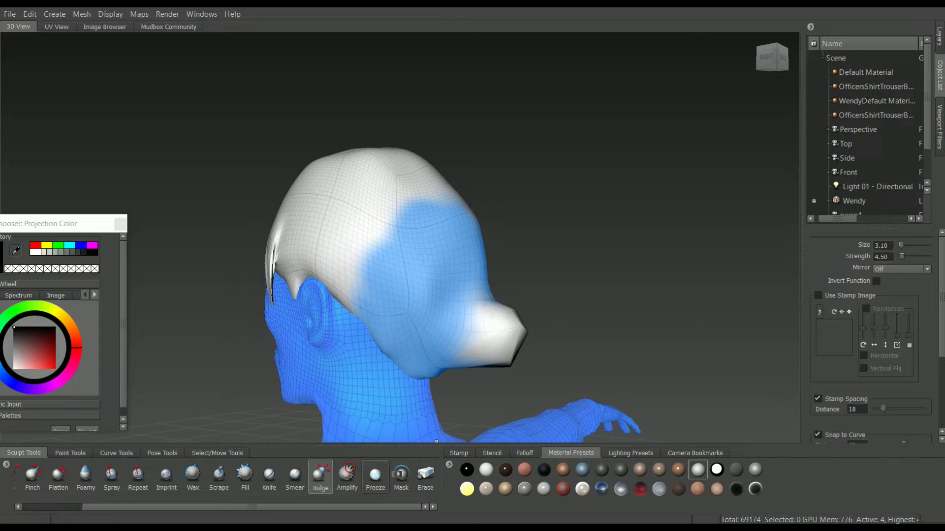
Touch up the freeze around the bun's base and swell the bun further with the Bulge brush
{"action": "left_click", "coordinate": [375, 478]}
{"action": "mouse_move", "coordinate": [503, 292]}
{"action": "left_mouse_down"}
{"action": "mouse_move", "coordinate": [429, 343]}
{"action": "mouse_move", "coordinate": [426, 301]}
{"action": "mouse_move", "coordinate": [435, 287]}
{"action": "left_mouse_up"}
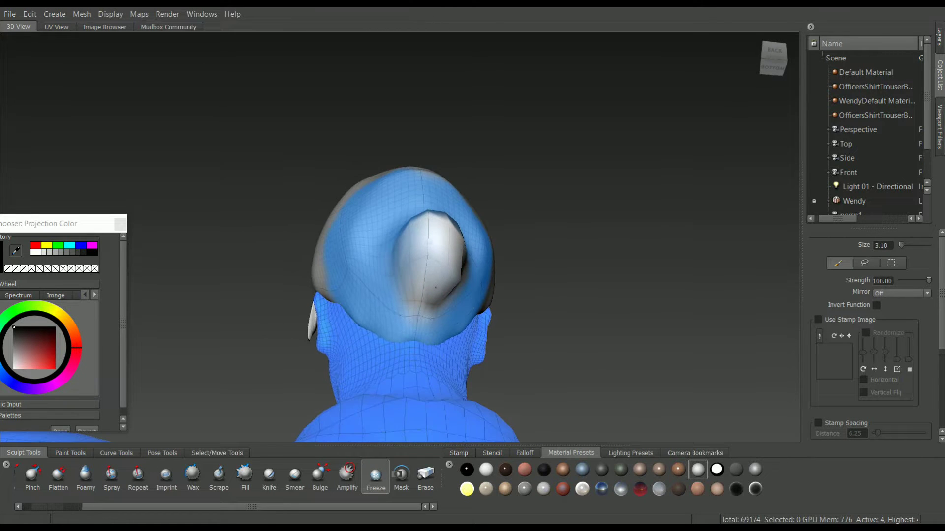
{"action": "left_click", "coordinate": [320, 475]}
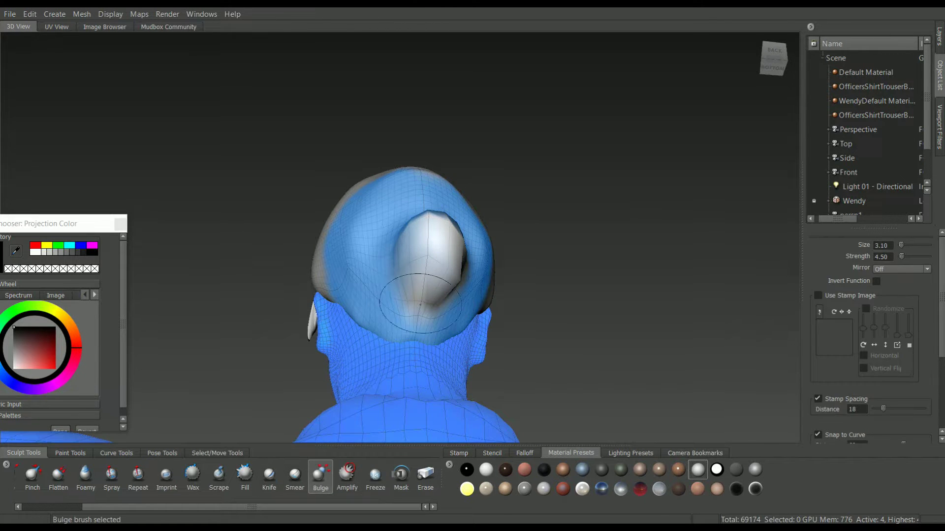
{"action": "mouse_move", "coordinate": [431, 286]}
{"action": "left_mouse_down", "text": "alt"}
{"action": "mouse_move", "coordinate": [355, 295]}
{"action": "mouse_move", "coordinate": [465, 326]}
{"action": "mouse_move", "coordinate": [443, 347]}
{"action": "mouse_move", "coordinate": [485, 363]}
{"action": "mouse_move", "coordinate": [411, 379]}
{"action": "mouse_move", "coordinate": [443, 369]}
{"action": "mouse_move", "coordinate": [377, 364]}
{"action": "left_mouse_up", "text": "alt"}
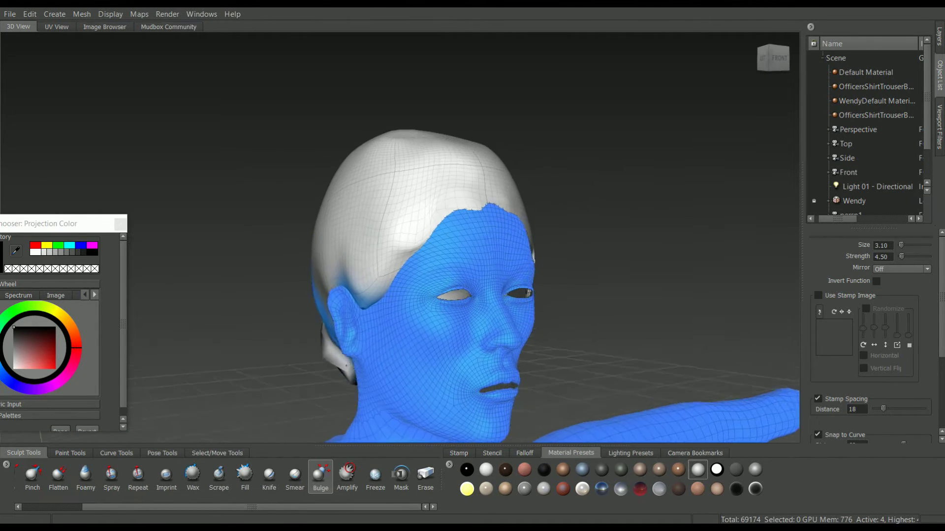
Compare the hairline, loose strand and bun with the reference photos from the front and both sides, with the Grab brush active
{"action": "scroll", "coordinate": [445, 347], "scroll_direction": "down", "scroll_amount": 2}
{"action": "left_click_drag", "start_coordinate": [445, 348], "coordinate": [419, 255], "text": "alt"}
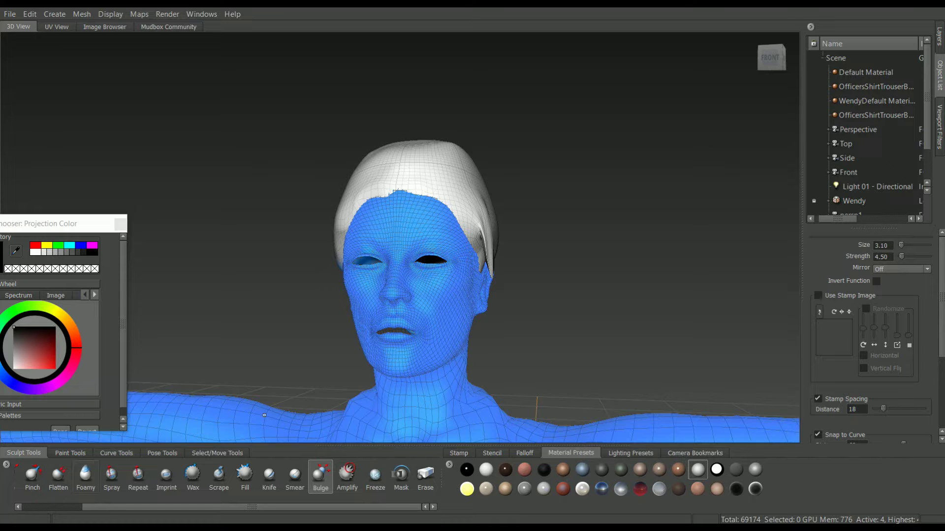
{"action": "left_click_drag", "start_coordinate": [252, 508], "coordinate": [192, 507]}
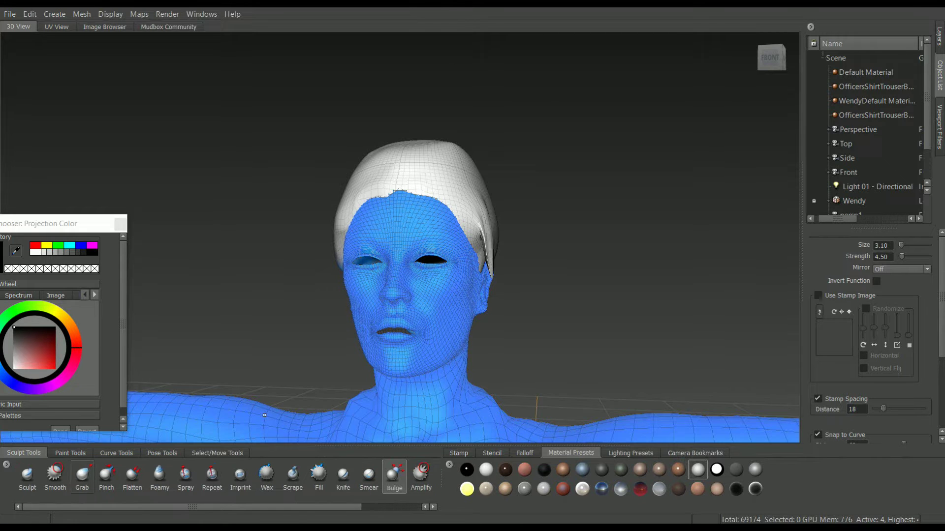
{"action": "left_click", "coordinate": [82, 478]}
{"action": "left_click_drag", "start_coordinate": [453, 295], "coordinate": [494, 312], "text": "alt"}
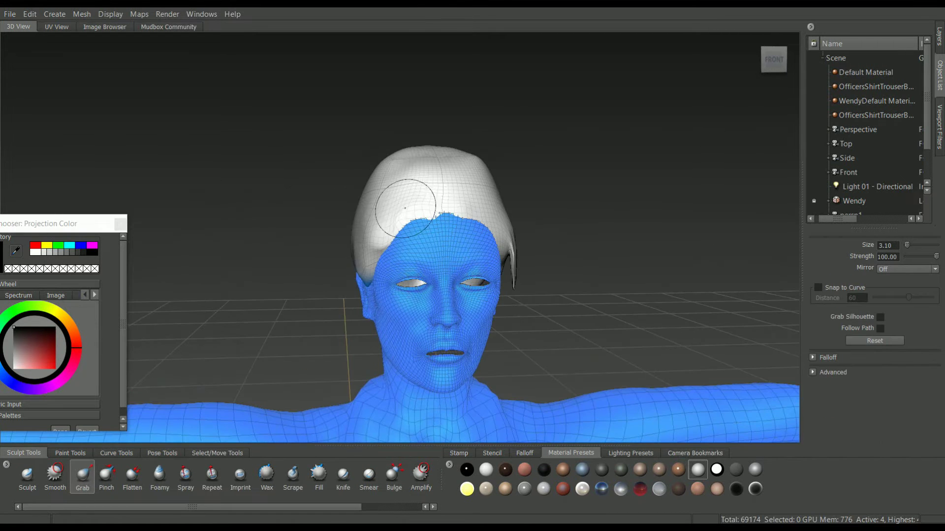
{"action": "left_click_drag", "start_coordinate": [411, 195], "coordinate": [401, 198], "text": "alt"}
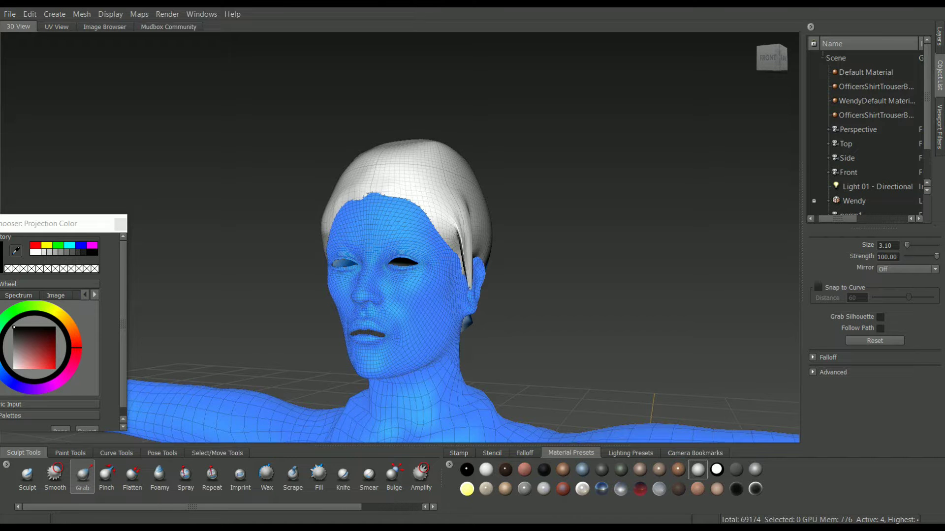
{"action": "left_click_drag", "start_coordinate": [497, 266], "coordinate": [477, 285], "text": "alt"}
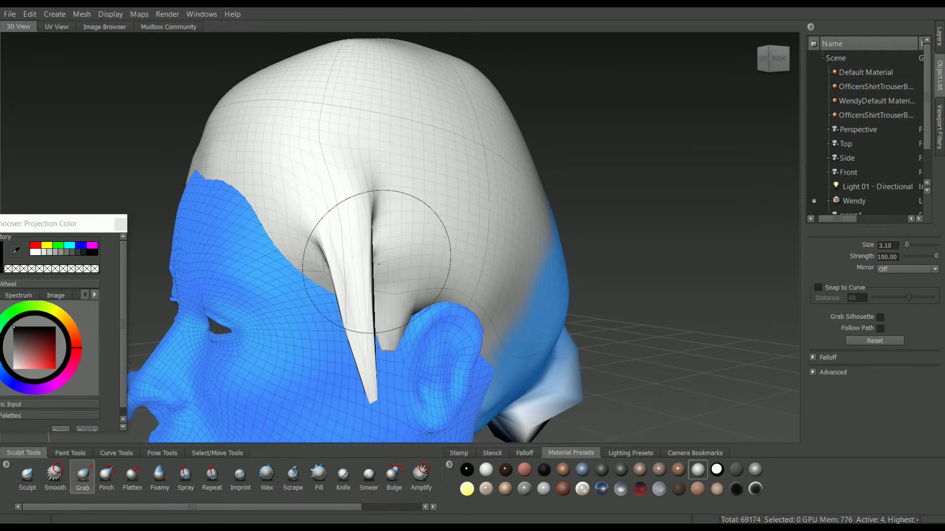
{"action": "mouse_move", "coordinate": [348, 254]}
{"action": "left_mouse_down", "text": "alt"}
{"action": "mouse_move", "coordinate": [578, 250]}
{"action": "mouse_move", "coordinate": [537, 256]}
{"action": "mouse_move", "coordinate": [317, 235]}
{"action": "mouse_move", "coordinate": [416, 228]}
{"action": "left_mouse_up", "text": "alt"}
{"action": "key", "text": "q"}
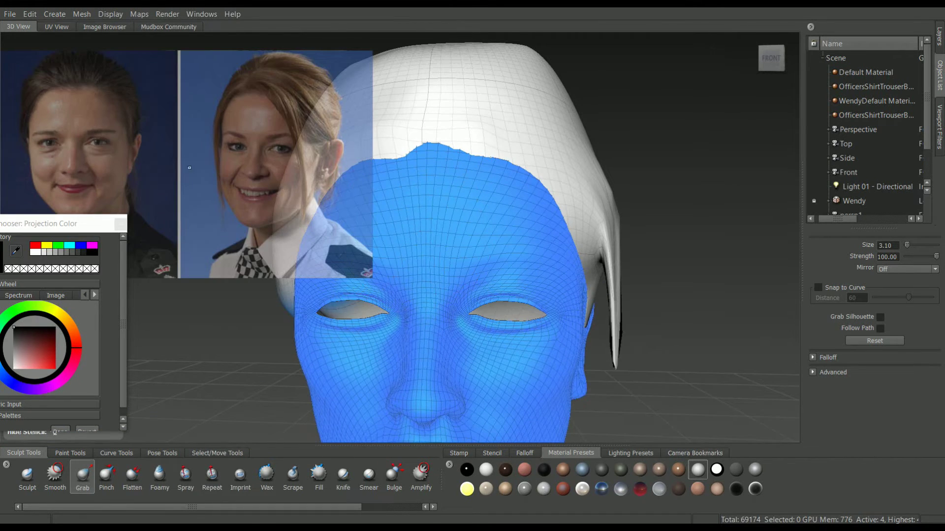
{"action": "mouse_move", "coordinate": [202, 135]}
{"action": "left_mouse_down", "text": "alt"}
{"action": "mouse_move", "coordinate": [384, 182]}
{"action": "mouse_move", "coordinate": [452, 162]}
{"action": "mouse_move", "coordinate": [511, 162]}
{"action": "mouse_move", "coordinate": [485, 177]}
{"action": "mouse_move", "coordinate": [515, 190]}
{"action": "mouse_move", "coordinate": [403, 186]}
{"action": "mouse_move", "coordinate": [423, 212]}
{"action": "mouse_move", "coordinate": [496, 210]}
{"action": "left_mouse_up", "text": "alt"}
{"action": "scroll", "coordinate": [403, 187], "scroll_direction": "down", "scroll_amount": 5}
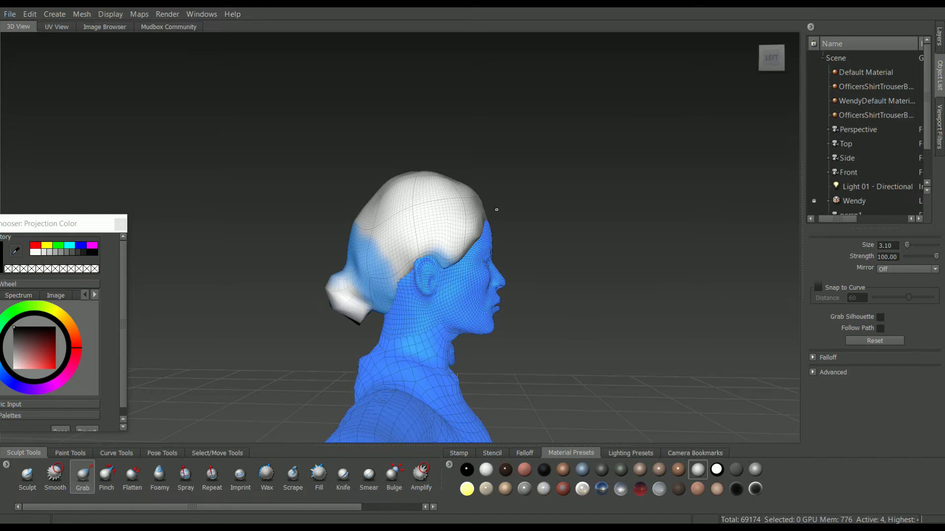
{"action": "mouse_move", "coordinate": [408, 247]}
{"action": "left_mouse_down", "text": "alt"}
{"action": "mouse_move", "coordinate": [488, 254]}
{"action": "mouse_move", "coordinate": [171, 251]}
{"action": "mouse_move", "coordinate": [224, 258]}
{"action": "left_mouse_up", "text": "alt"}
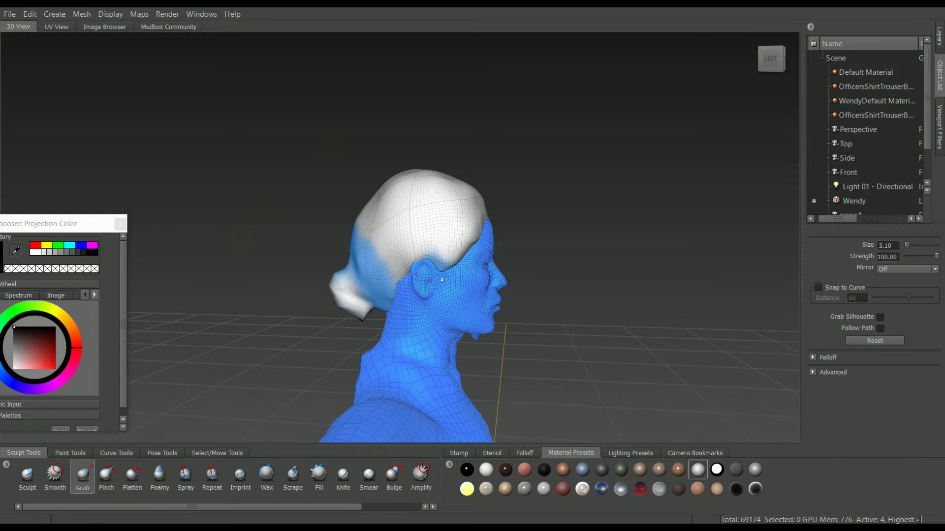
{"action": "key", "text": "q"}
{"action": "key", "text": "q"}
{"action": "scroll", "coordinate": [442, 279], "scroll_direction": "up", "scroll_amount": 6}
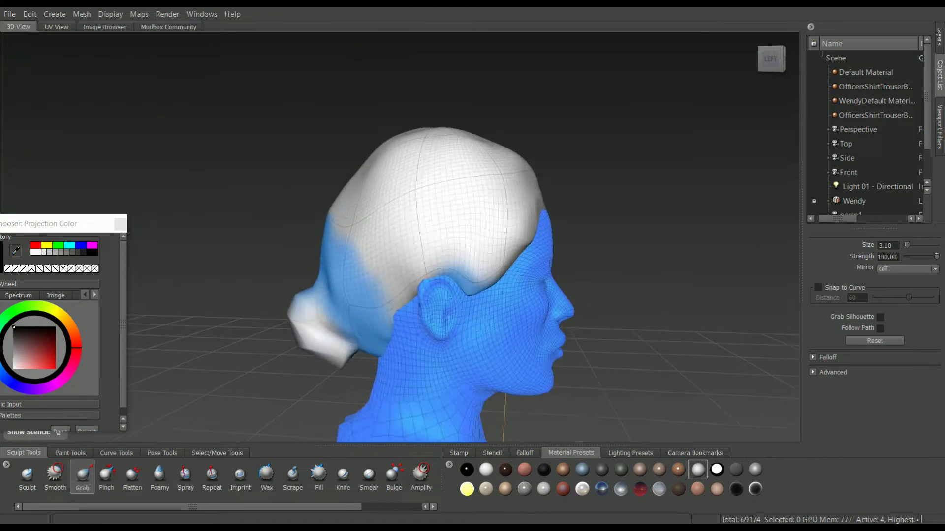
Reduce the brush size to 1.91 and freeze the hair above and in front of the ear on the bare-temple side
{"action": "left_click_drag", "start_coordinate": [395, 355], "coordinate": [405, 375]}
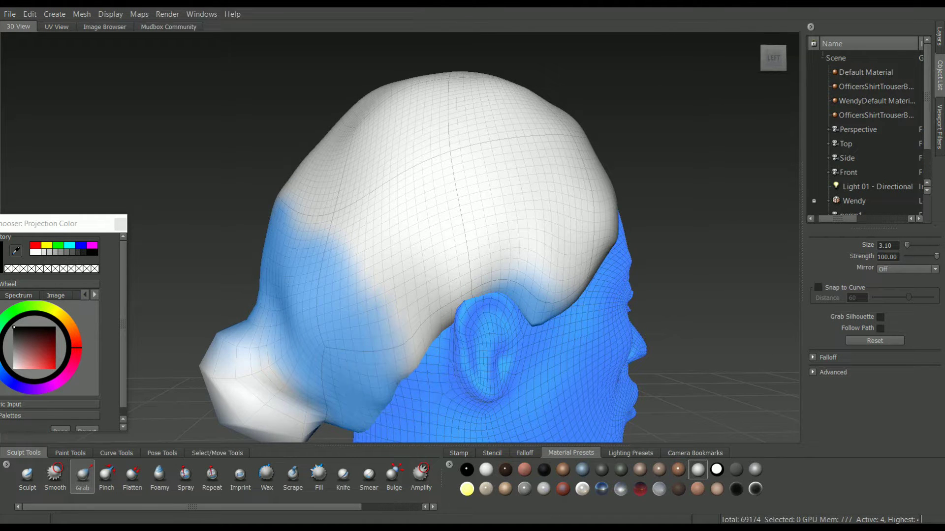
{"action": "mouse_move", "coordinate": [454, 330]}
{"action": "left_mouse_down", "text": "alt"}
{"action": "mouse_move", "coordinate": [512, 288]}
{"action": "mouse_move", "coordinate": [497, 307]}
{"action": "mouse_move", "coordinate": [516, 320]}
{"action": "mouse_move", "coordinate": [499, 324]}
{"action": "left_mouse_up", "text": "alt"}
{"action": "key", "text": "b"}
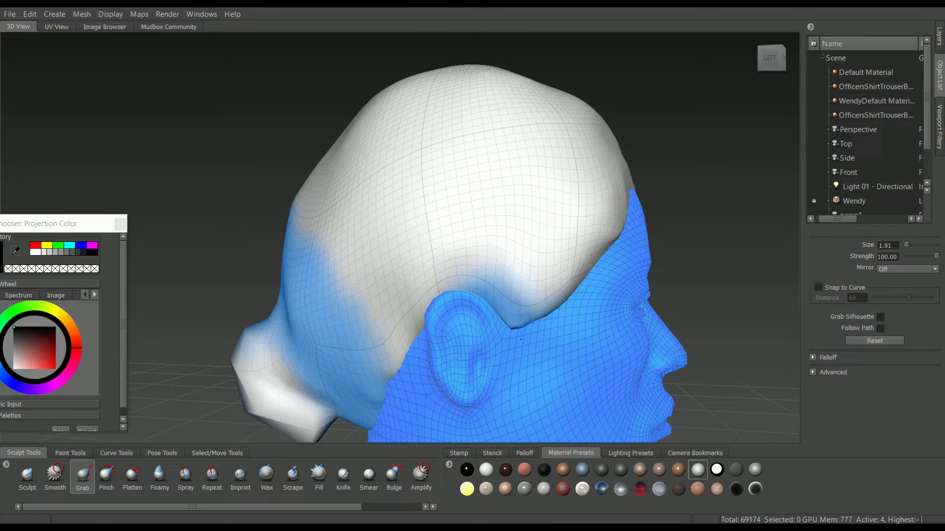
{"action": "left_click", "coordinate": [433, 507]}
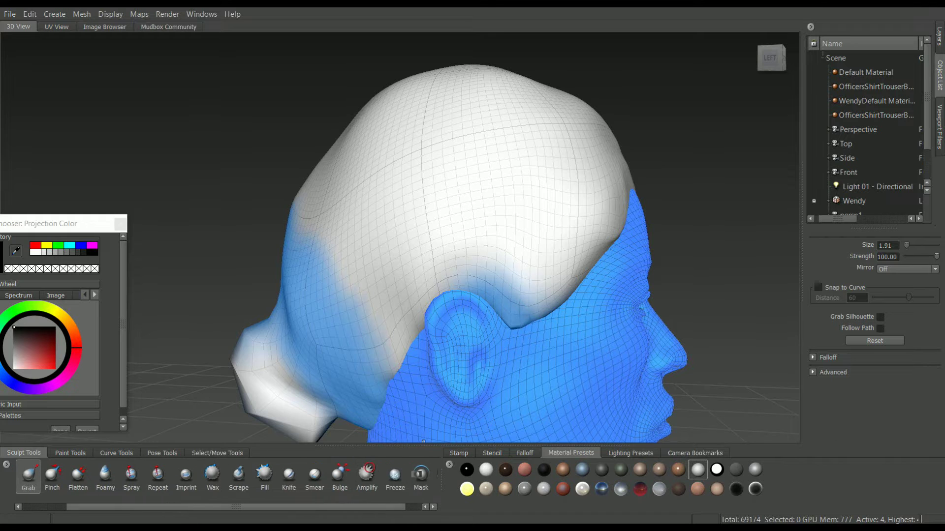
{"action": "left_click", "coordinate": [395, 475]}
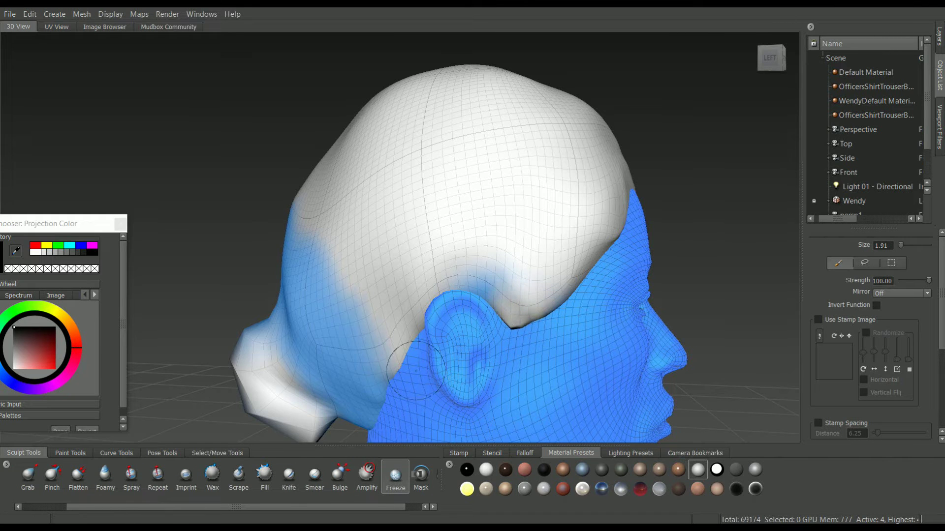
{"action": "mouse_move", "coordinate": [524, 274]}
{"action": "left_mouse_down"}
{"action": "mouse_move", "coordinate": [546, 276]}
{"action": "mouse_move", "coordinate": [543, 294]}
{"action": "left_mouse_up"}
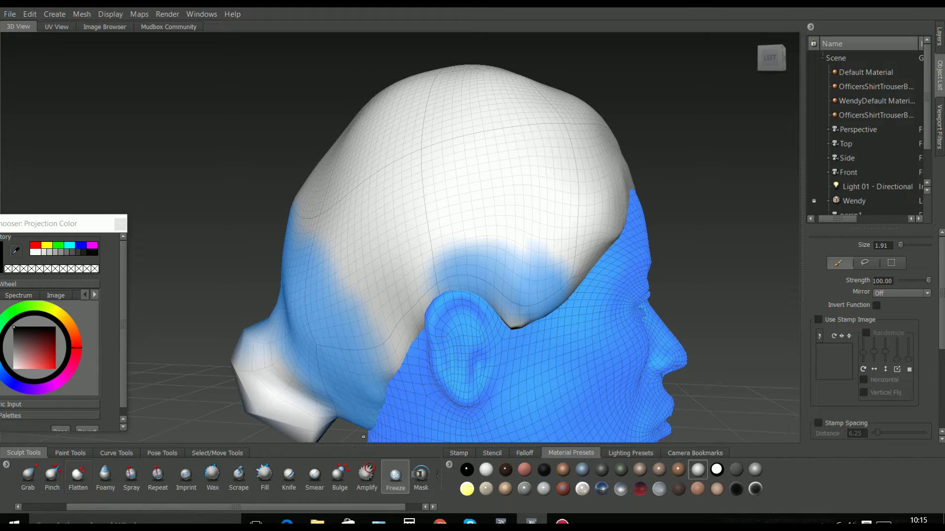
Reshape the hair edge at the temple beside the frozen patch with the Grab brush and smooth the hairline
{"action": "left_click", "coordinate": [28, 478]}
{"action": "mouse_move", "coordinate": [516, 325]}
{"action": "left_mouse_down"}
{"action": "mouse_move", "coordinate": [516, 351]}
{"action": "mouse_move", "coordinate": [580, 320]}
{"action": "mouse_move", "coordinate": [454, 321]}
{"action": "left_mouse_up"}
{"action": "right_click_drag", "start_coordinate": [482, 322], "coordinate": [438, 320], "text": "alt"}
{"action": "mouse_move", "coordinate": [438, 320]}
{"action": "left_mouse_down", "text": "alt"}
{"action": "mouse_move", "coordinate": [475, 276]}
{"action": "mouse_move", "coordinate": [445, 253]}
{"action": "left_mouse_up", "text": "alt"}
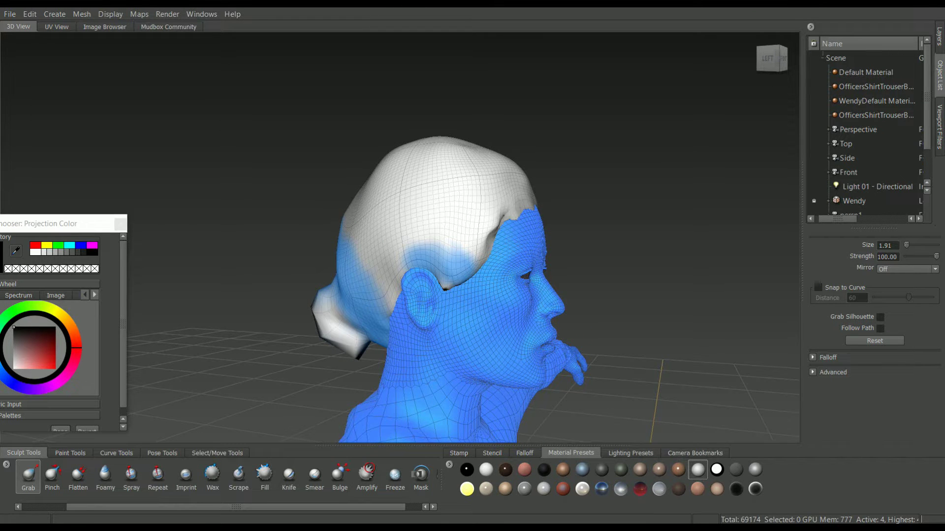
{"action": "left_click_drag", "start_coordinate": [488, 247], "coordinate": [513, 244], "text": "alt"}
{"action": "key", "text": "shift"}
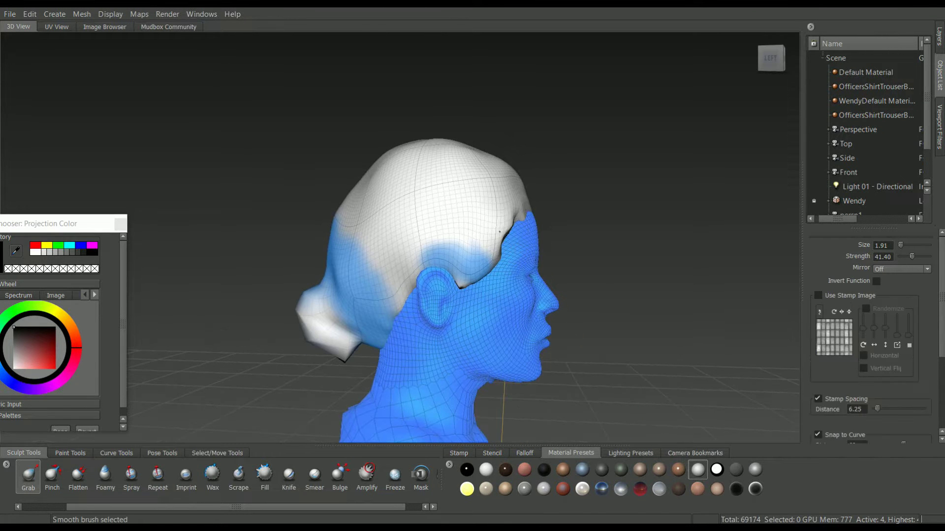
{"action": "key", "text": "shift"}
Even out the hairline from temple to forehead, then pull the front hair forward with the size 1.91 Grab brush
{"action": "left_click_drag", "start_coordinate": [489, 225], "coordinate": [465, 224], "text": "alt"}
{"action": "right_click_drag", "start_coordinate": [465, 225], "coordinate": [603, 250], "text": "alt"}
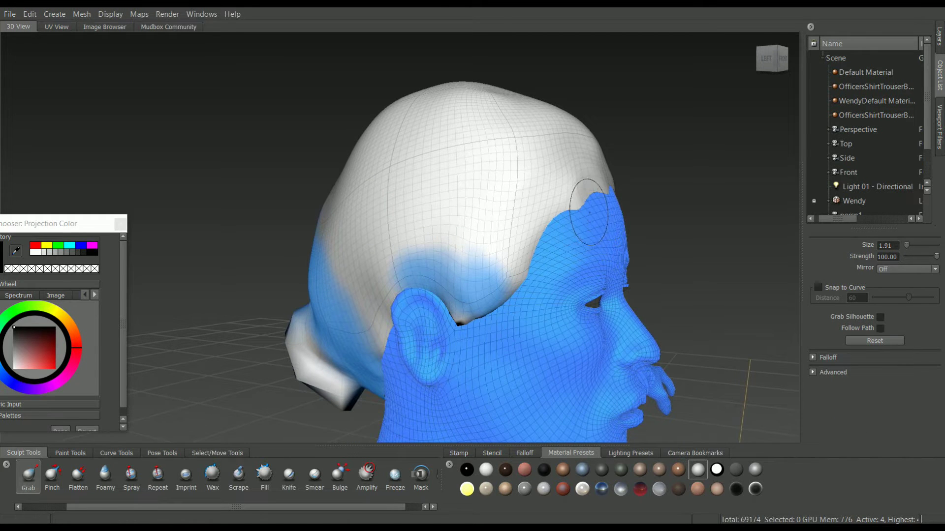
{"action": "key", "text": "shift"}
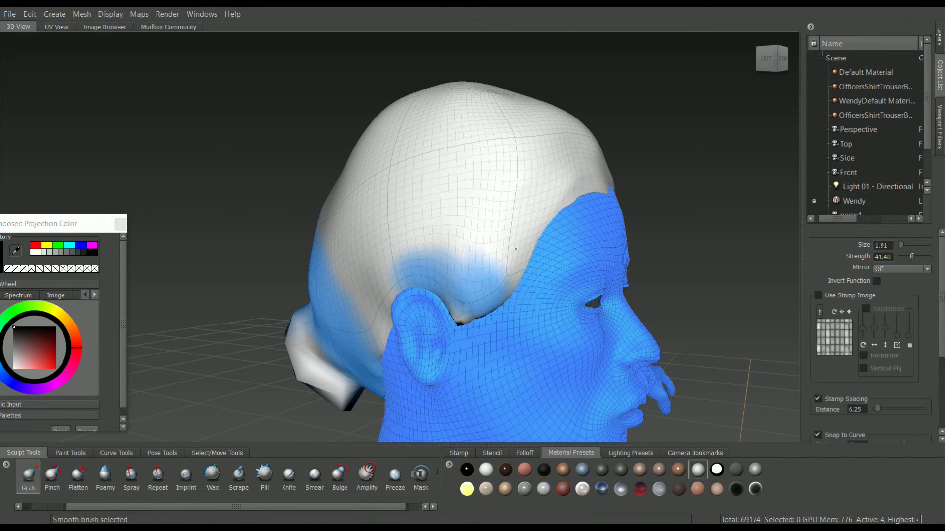
{"action": "right_click_drag", "start_coordinate": [509, 255], "coordinate": [438, 246], "text": "alt"}
{"action": "left_click_drag", "start_coordinate": [438, 246], "coordinate": [458, 246], "text": "alt"}
{"action": "left_click_drag", "start_coordinate": [515, 204], "coordinate": [513, 210], "text": "alt"}
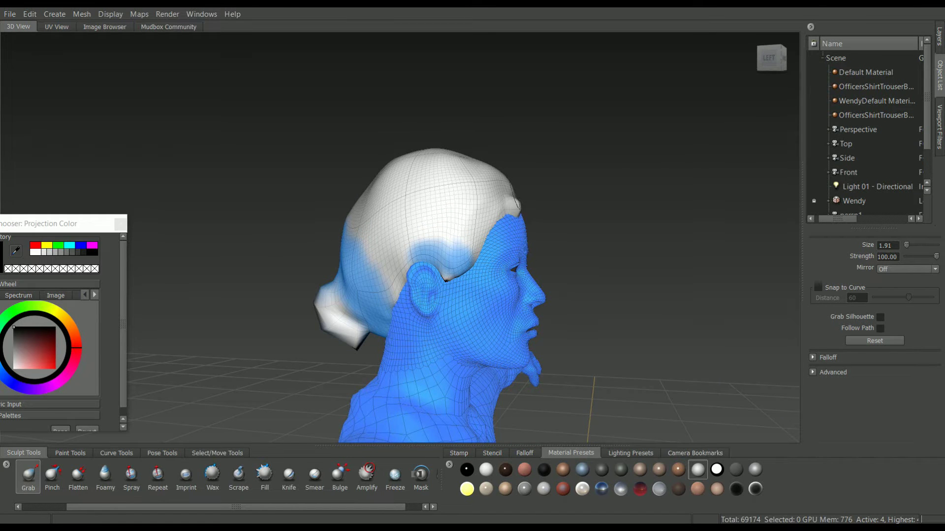
Enlarge the Grab brush to size 2.22 and reshape the raised hair above the forehead
{"action": "middle_click_drag", "start_coordinate": [516, 187], "coordinate": [508, 207], "text": "alt"}
{"action": "right_click_drag", "start_coordinate": [508, 207], "coordinate": [743, 267], "text": "alt"}
{"action": "middle_click_drag", "start_coordinate": [742, 267], "coordinate": [689, 269], "text": "alt"}
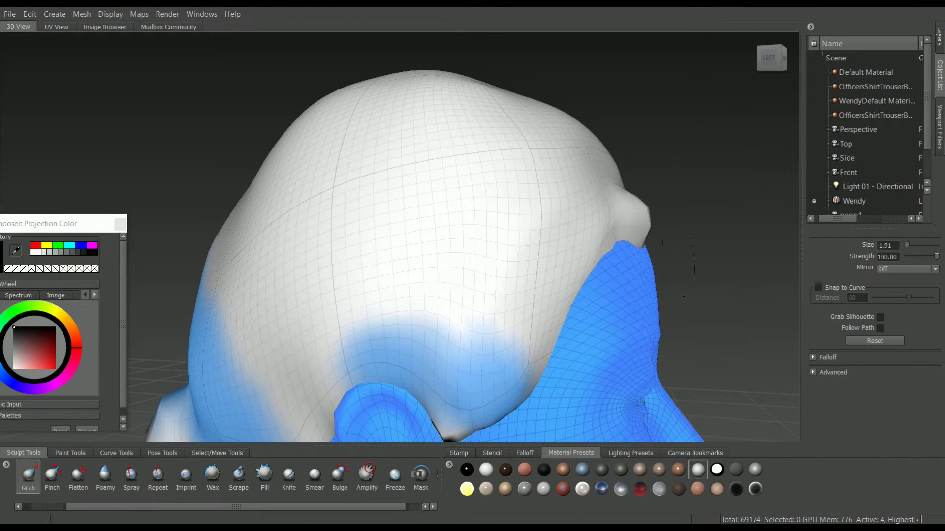
{"action": "key", "text": "b"}
{"action": "mouse_move", "coordinate": [600, 224]}
{"action": "left_mouse_down"}
{"action": "mouse_move", "coordinate": [616, 224]}
{"action": "mouse_move", "coordinate": [449, 220]}
{"action": "left_mouse_up"}
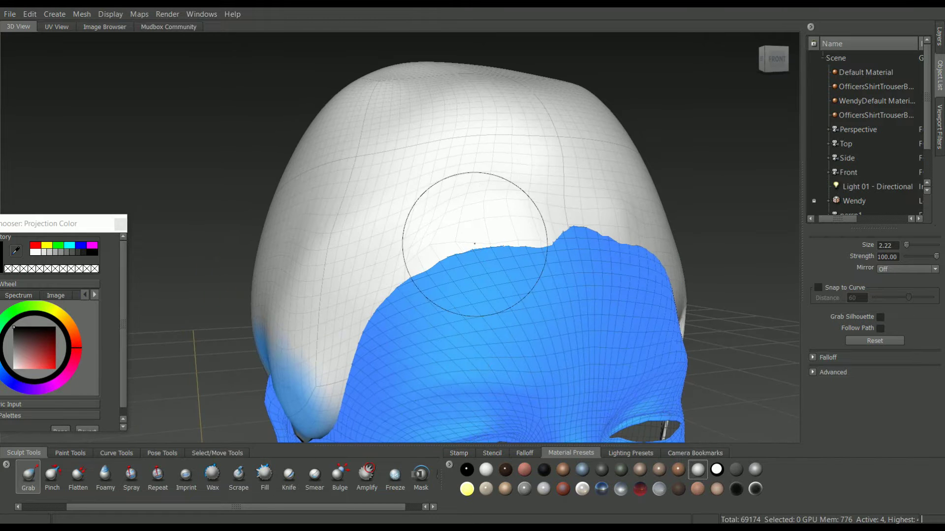
Bulge the hair along the front hairline with brush size 2.22 and strength 4.50, blending it with smoothing strokes
{"action": "left_click", "coordinate": [340, 476]}
{"action": "mouse_move", "coordinate": [418, 253]}
{"action": "left_mouse_down"}
{"action": "mouse_move", "coordinate": [534, 214]}
{"action": "mouse_move", "coordinate": [696, 229]}
{"action": "left_mouse_up"}
{"action": "mouse_move", "coordinate": [645, 239]}
{"action": "left_mouse_down", "text": "shift"}
{"action": "mouse_move", "coordinate": [621, 229]}
{"action": "mouse_move", "coordinate": [644, 221]}
{"action": "mouse_move", "coordinate": [597, 200]}
{"action": "mouse_move", "coordinate": [639, 213]}
{"action": "mouse_move", "coordinate": [629, 189]}
{"action": "mouse_move", "coordinate": [583, 165]}
{"action": "mouse_move", "coordinate": [543, 183]}
{"action": "mouse_move", "coordinate": [547, 146]}
{"action": "left_mouse_up", "text": "shift"}
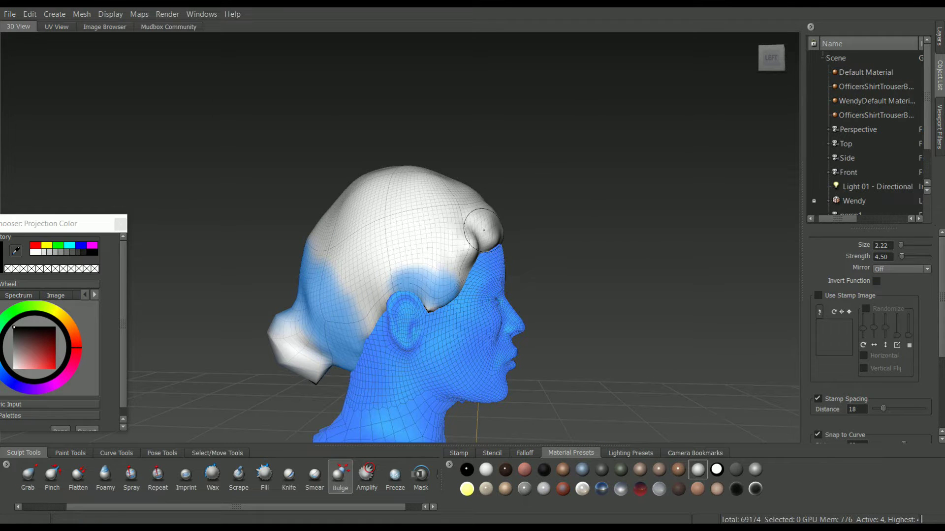
Smooth the swollen hair above the forehead into the surrounding surface, undoing an unwanted stroke along the way
{"action": "left_click_drag", "start_coordinate": [476, 240], "coordinate": [464, 219], "text": "shift"}
{"action": "scroll", "coordinate": [521, 220], "scroll_direction": "up", "scroll_amount": 4}
{"action": "middle_click_drag", "start_coordinate": [539, 192], "coordinate": [470, 248], "text": "alt"}
{"action": "left_click_drag", "start_coordinate": [470, 247], "coordinate": [377, 253], "text": "alt"}
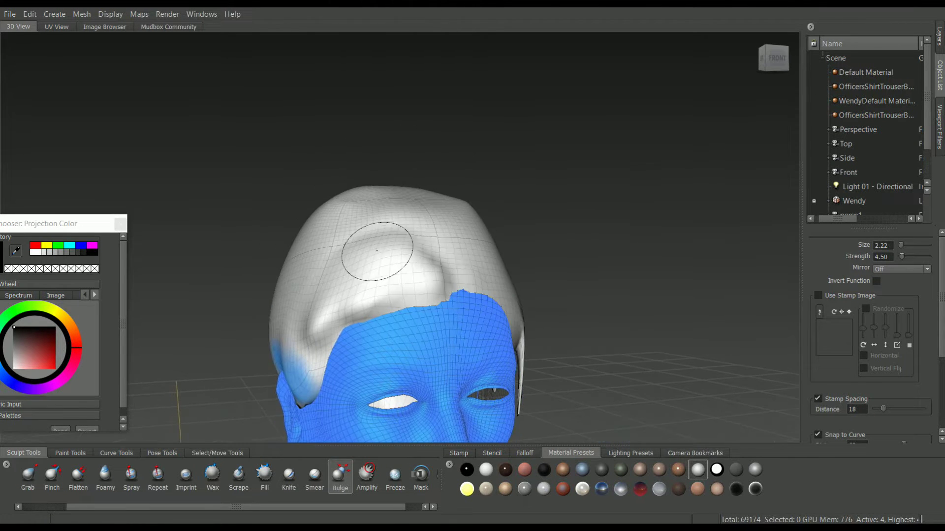
{"action": "mouse_move", "coordinate": [441, 259]}
{"action": "left_mouse_down", "text": "shift"}
{"action": "mouse_move", "coordinate": [409, 254]}
{"action": "mouse_move", "coordinate": [441, 271]}
{"action": "mouse_move", "coordinate": [410, 289]}
{"action": "mouse_move", "coordinate": [406, 269]}
{"action": "mouse_move", "coordinate": [355, 256]}
{"action": "mouse_move", "coordinate": [500, 261]}
{"action": "left_mouse_up", "text": "shift"}
{"action": "key", "text": "ctrl+z"}
{"action": "scroll", "coordinate": [439, 287], "scroll_direction": "down", "scroll_amount": 3}
{"action": "key", "text": "shift"}
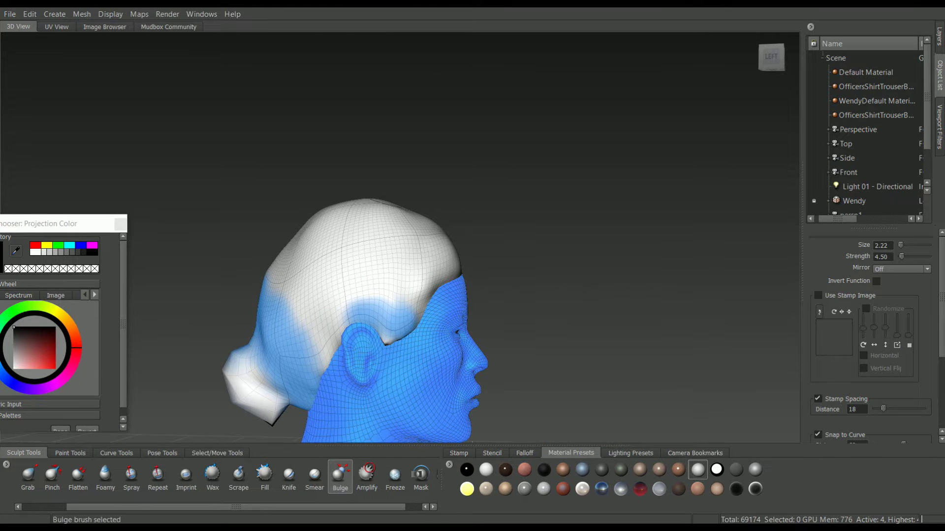
Smooth the raised hair over the crown and upper side of the head
{"action": "mouse_move", "coordinate": [395, 217]}
{"action": "left_mouse_down", "text": "alt"}
{"action": "mouse_move", "coordinate": [390, 249]}
{"action": "mouse_move", "coordinate": [382, 218]}
{"action": "left_mouse_up", "text": "alt"}
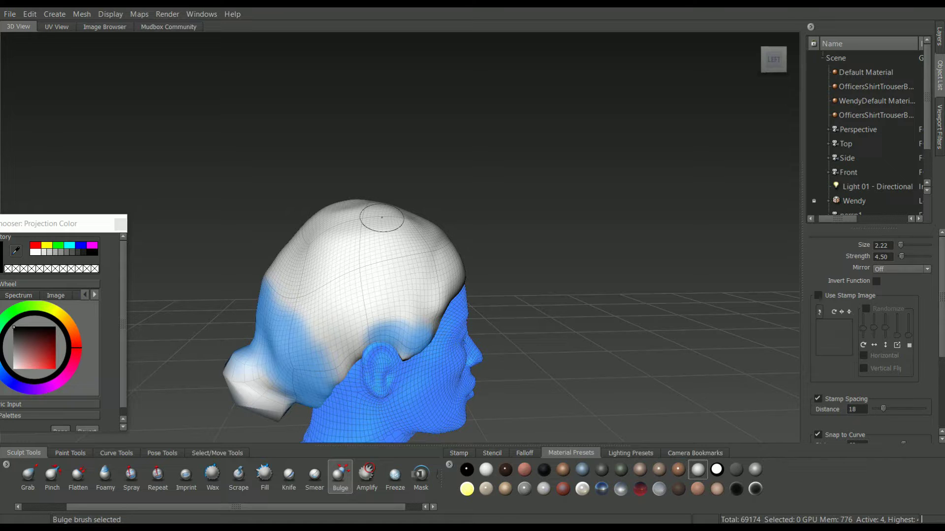
{"action": "key", "text": "shift"}
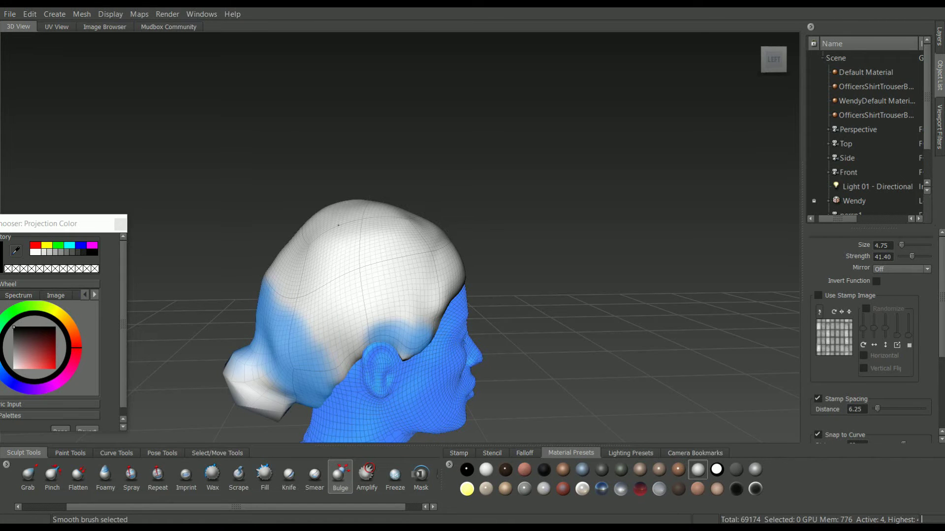
{"action": "left_click_drag", "start_coordinate": [338, 225], "coordinate": [478, 225], "text": "alt"}
{"action": "key", "text": "shift"}
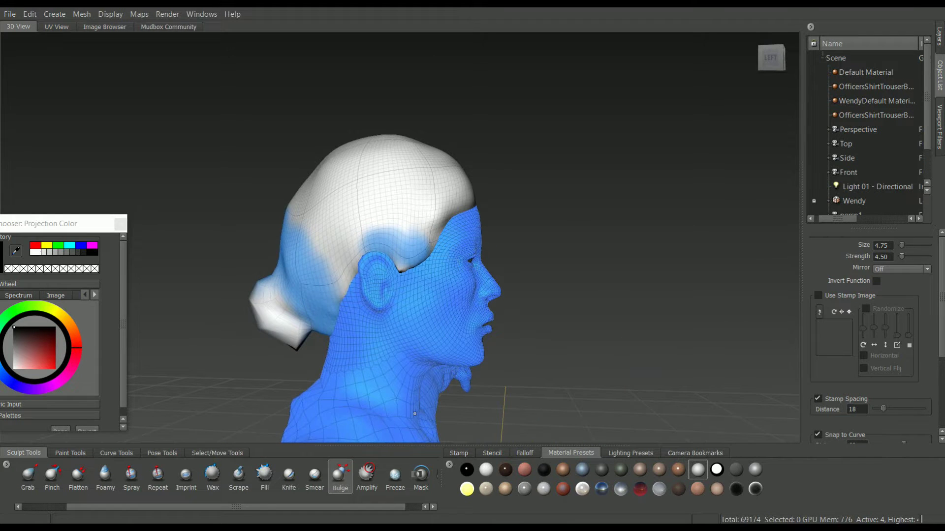
Unfreeze the frozen hair around the ear and nape with the Freeze brush, and save the scene
{"action": "left_click", "coordinate": [395, 475]}
{"action": "left_click_drag", "start_coordinate": [360, 254], "coordinate": [324, 305], "text": "alt"}
{"action": "left_click_drag", "start_coordinate": [326, 265], "coordinate": [419, 268], "text": "alt"}
{"action": "mouse_move", "coordinate": [492, 275]}
{"action": "left_mouse_down", "text": "ctrl"}
{"action": "mouse_move", "coordinate": [418, 231]}
{"action": "mouse_move", "coordinate": [436, 179]}
{"action": "mouse_move", "coordinate": [394, 276]}
{"action": "mouse_move", "coordinate": [624, 256]}
{"action": "left_mouse_up", "text": "ctrl"}
{"action": "left_click_drag", "start_coordinate": [548, 266], "coordinate": [548, 282], "text": "alt"}
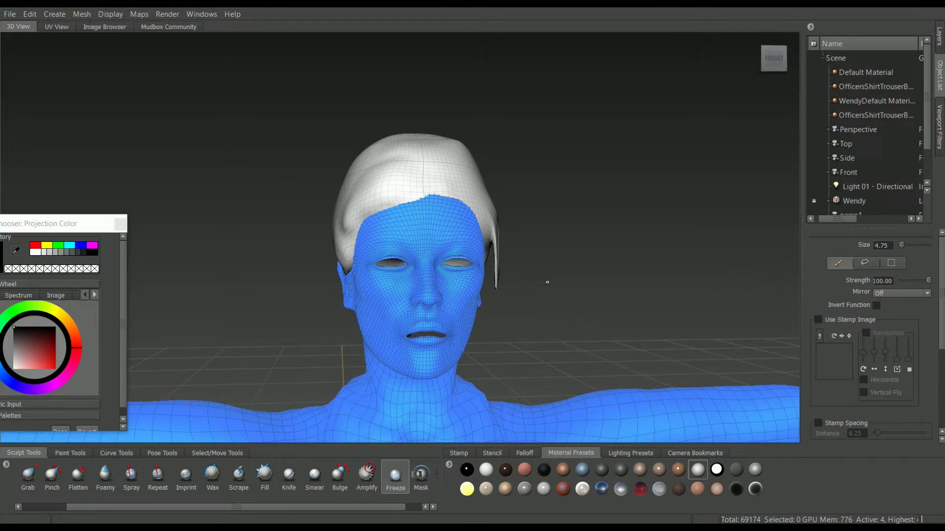
{"action": "left_click", "coordinate": [10, 14]}
{"action": "left_click", "coordinate": [155, 53]}
Reduce the Freeze brush to size 0.60 and compare the front hairline with the reference photos
{"action": "middle_click_drag", "start_coordinate": [520, 286], "coordinate": [518, 325], "text": "alt"}
{"action": "right_click_drag", "start_coordinate": [518, 325], "coordinate": [513, 289], "text": "alt"}
{"action": "left_click_drag", "start_coordinate": [513, 289], "coordinate": [581, 286], "text": "alt"}
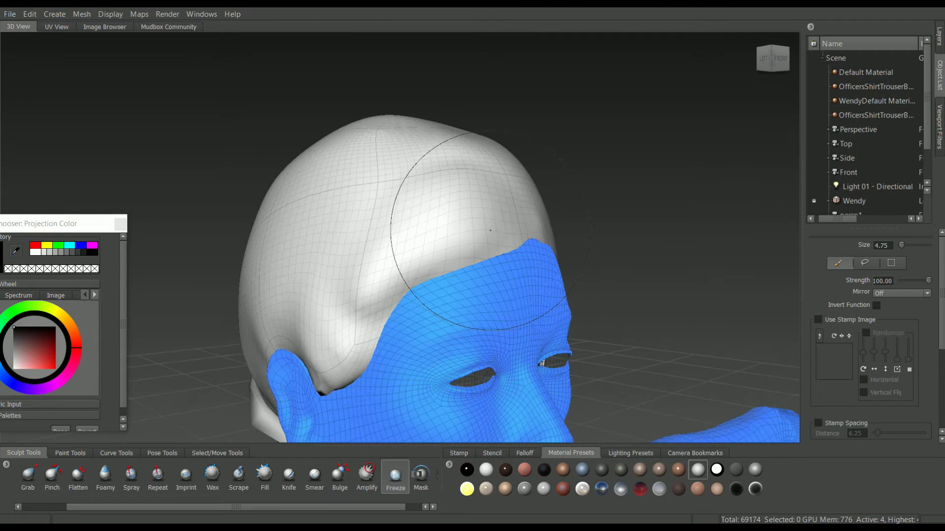
{"action": "left_click_drag", "start_coordinate": [490, 230], "coordinate": [463, 230]}
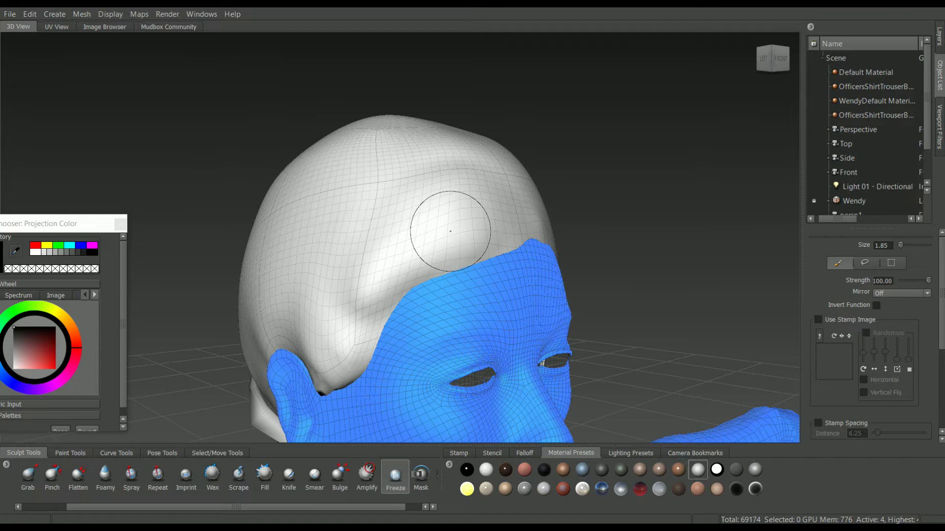
{"action": "scroll", "coordinate": [451, 231], "scroll_direction": "up", "scroll_amount": 5}
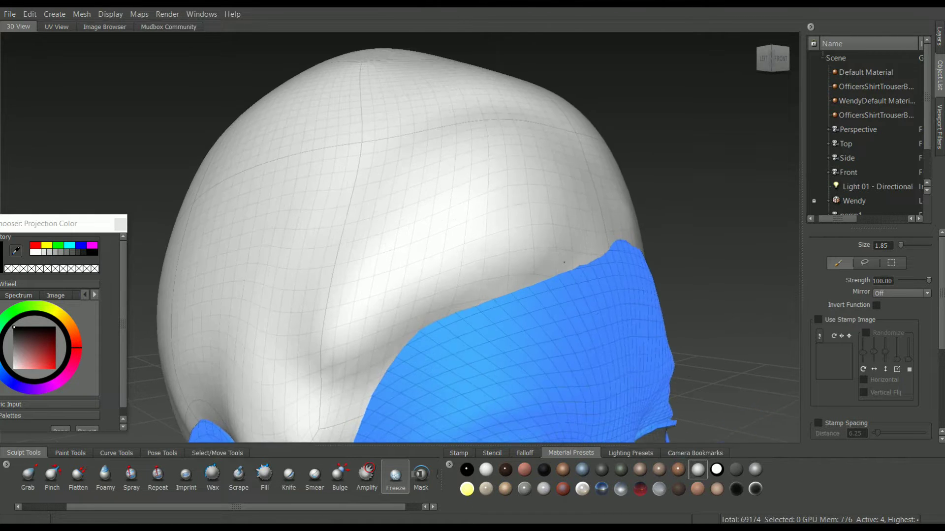
{"action": "left_click_drag", "start_coordinate": [512, 242], "coordinate": [464, 242]}
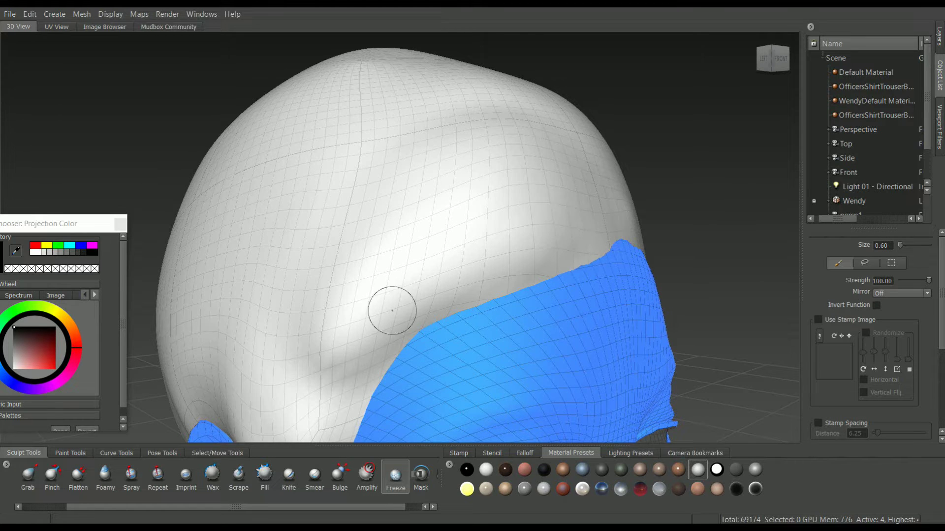
{"action": "key", "text": "q"}
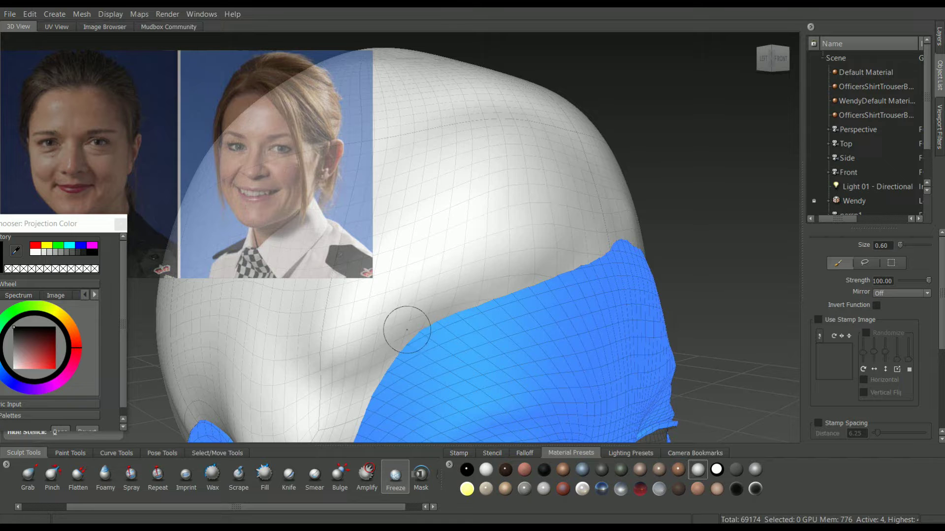
{"action": "left_click_drag", "start_coordinate": [455, 288], "coordinate": [618, 270], "text": "alt"}
{"action": "mouse_move", "coordinate": [542, 287]}
{"action": "left_mouse_down", "text": "alt"}
{"action": "mouse_move", "coordinate": [484, 309]}
{"action": "mouse_move", "coordinate": [510, 327]}
{"action": "left_mouse_up", "text": "alt"}
{"action": "scroll", "coordinate": [484, 310], "scroll_direction": "down", "scroll_amount": 5}
Set up the Airbrush with the black-and-white vertical streak stamp and turn on stamp randomization
{"action": "left_click", "coordinate": [70, 453]}
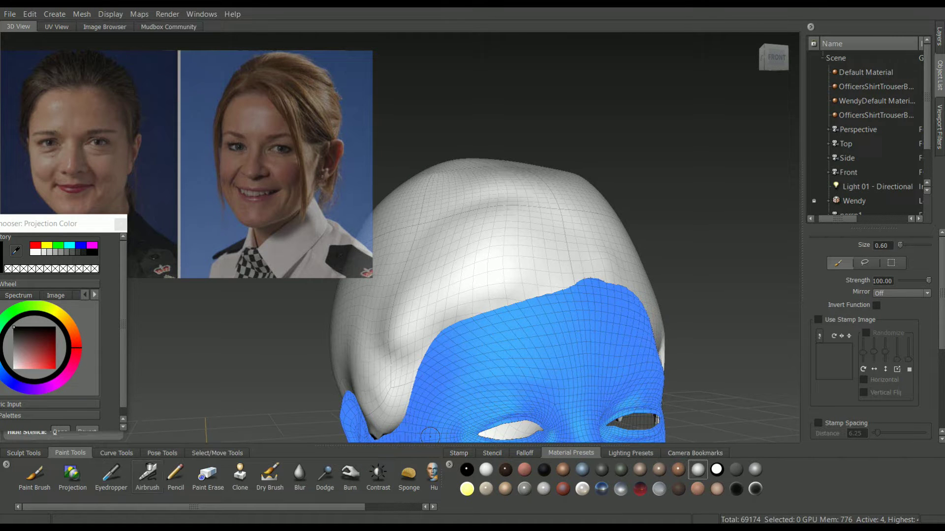
{"action": "left_click", "coordinate": [148, 474]}
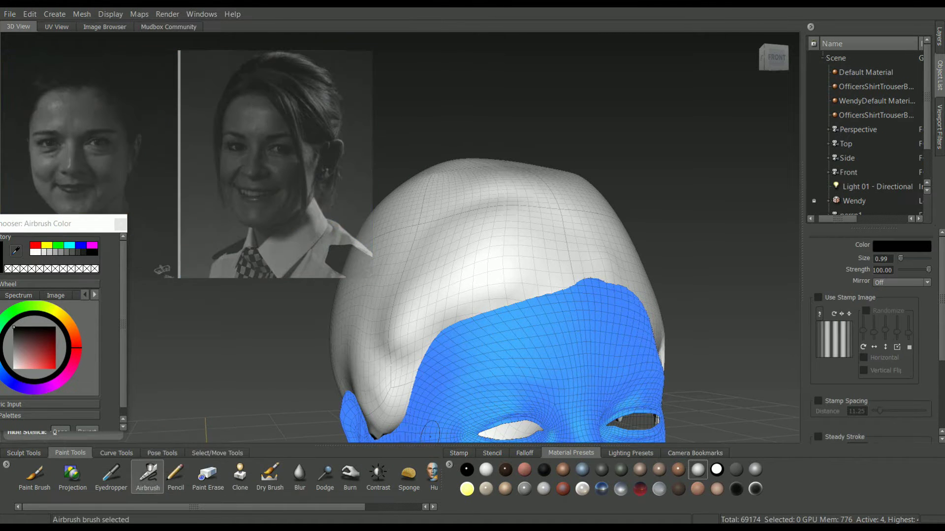
{"action": "key", "text": "q"}
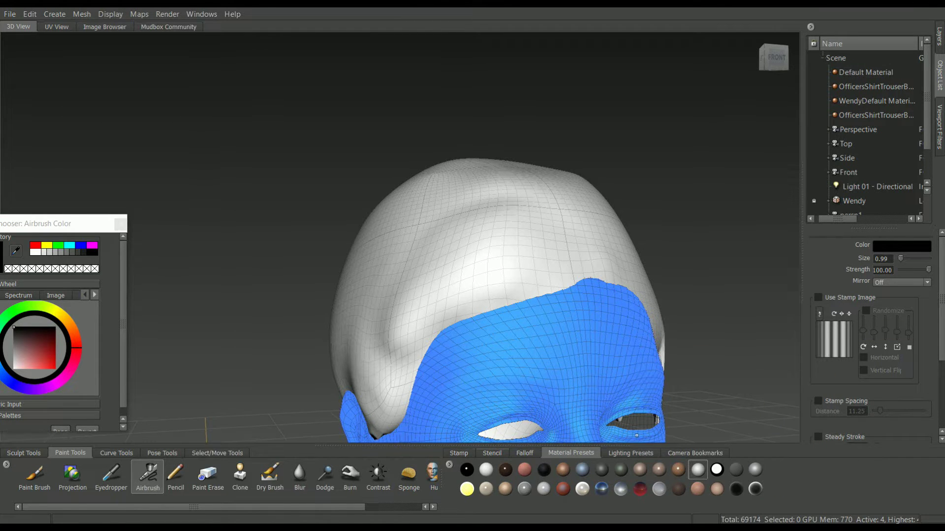
{"action": "left_click", "coordinate": [459, 453]}
{"action": "left_click", "coordinate": [543, 470]}
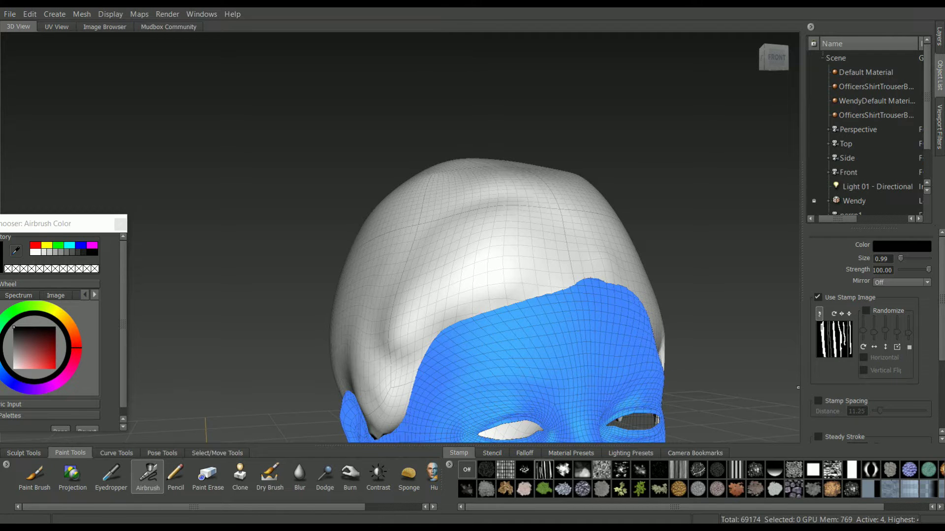
{"action": "left_click", "coordinate": [865, 311]}
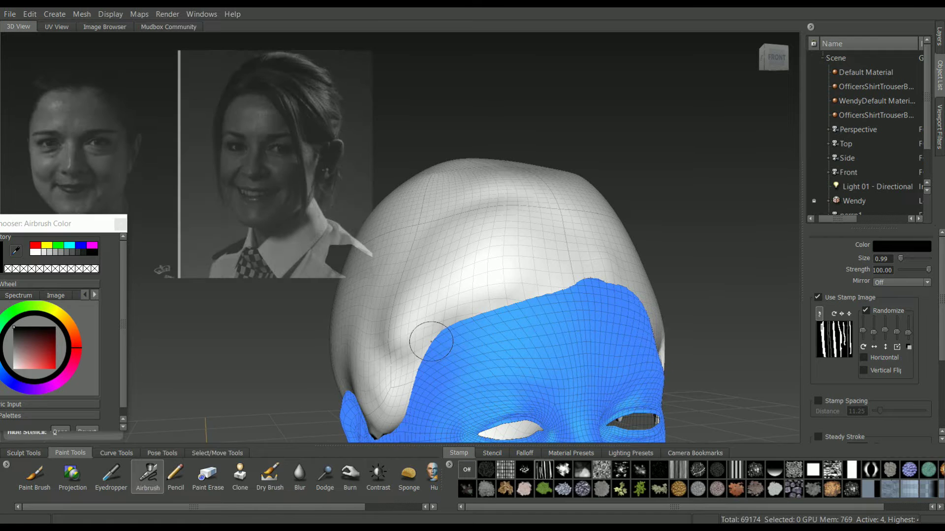
{"action": "left_click", "coordinate": [73, 473]}
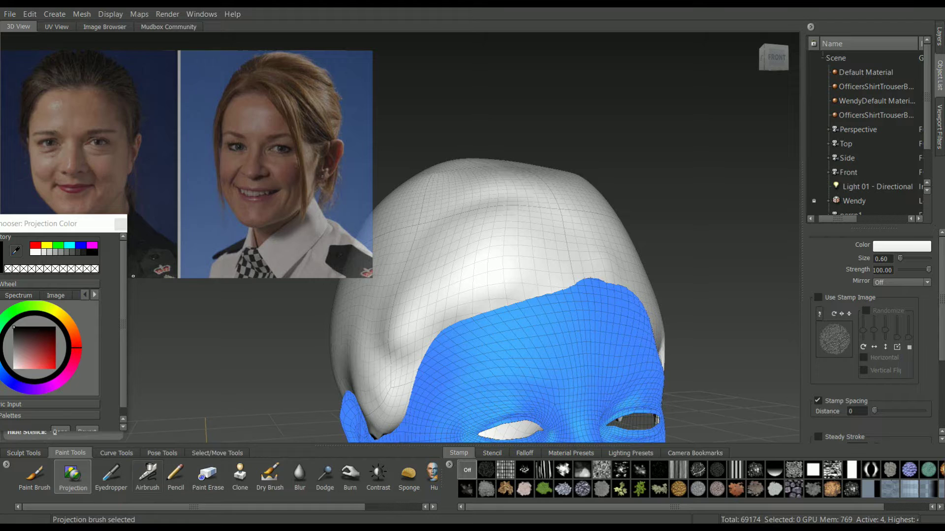
{"action": "left_click", "coordinate": [148, 475]}
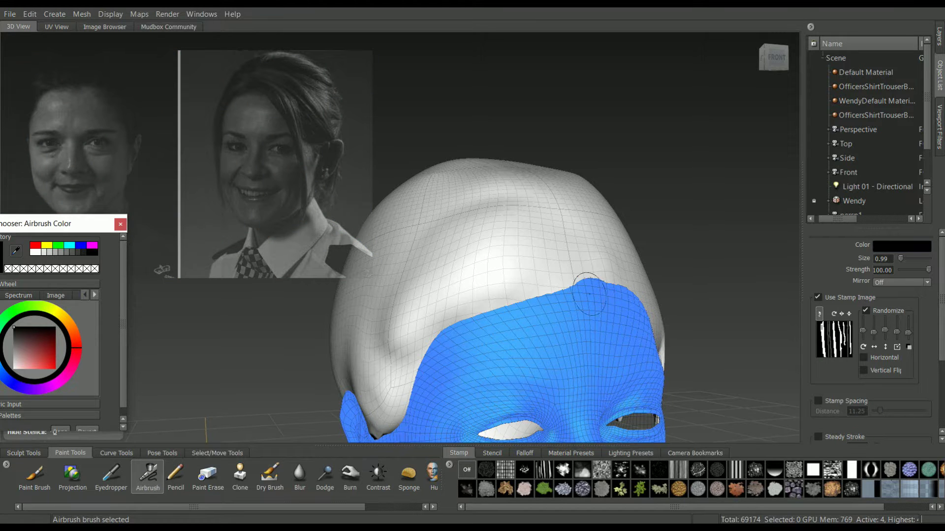
Set the Airbrush colour to a nearly black brown in the Color Chooser
{"action": "left_click_drag", "start_coordinate": [85, 226], "coordinate": [119, 221]}
{"action": "mouse_move", "coordinate": [99, 312]}
{"action": "left_mouse_down"}
{"action": "mouse_move", "coordinate": [106, 324]}
{"action": "mouse_move", "coordinate": [81, 323]}
{"action": "left_mouse_up"}
{"action": "left_click", "coordinate": [72, 328]}
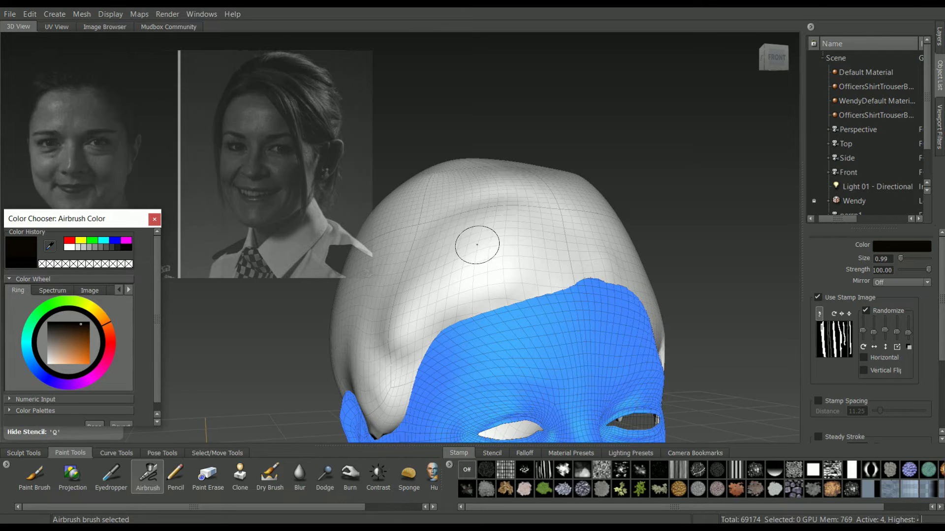
Hide the reference photos and switch to the Bulge brush at size 3.86 for the back of the hair
{"action": "left_click_drag", "start_coordinate": [479, 243], "coordinate": [527, 243], "text": "alt"}
{"action": "mouse_move", "coordinate": [483, 280]}
{"action": "left_mouse_down", "text": "alt"}
{"action": "mouse_move", "coordinate": [616, 283]}
{"action": "mouse_move", "coordinate": [539, 263]}
{"action": "left_mouse_up", "text": "alt"}
{"action": "middle_click_drag", "start_coordinate": [539, 262], "coordinate": [541, 278], "text": "alt"}
{"action": "left_click_drag", "start_coordinate": [541, 277], "coordinate": [554, 273], "text": "alt"}
{"action": "right_click_drag", "start_coordinate": [554, 274], "coordinate": [494, 264], "text": "alt"}
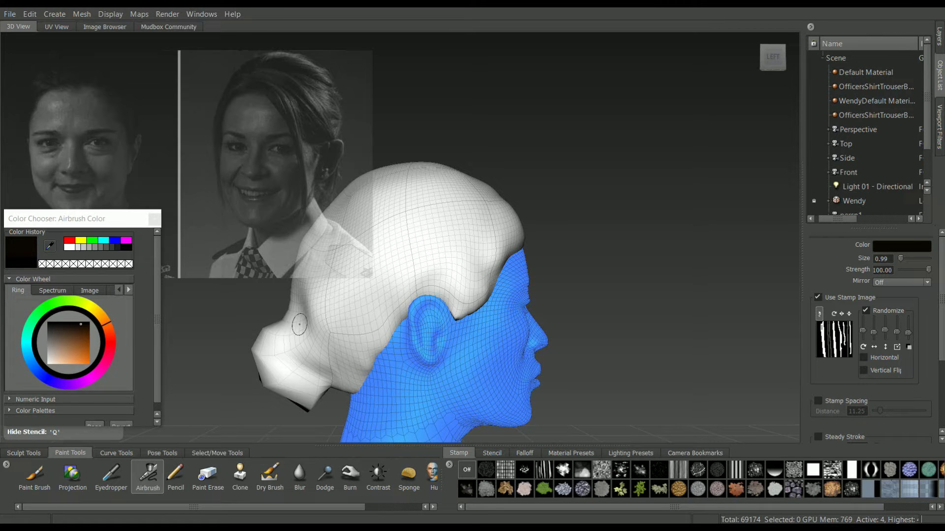
{"action": "key", "text": "q"}
{"action": "left_click_drag", "start_coordinate": [300, 325], "coordinate": [347, 322], "text": "alt"}
{"action": "key", "text": "b"}
{"action": "left_click", "coordinate": [24, 453]}
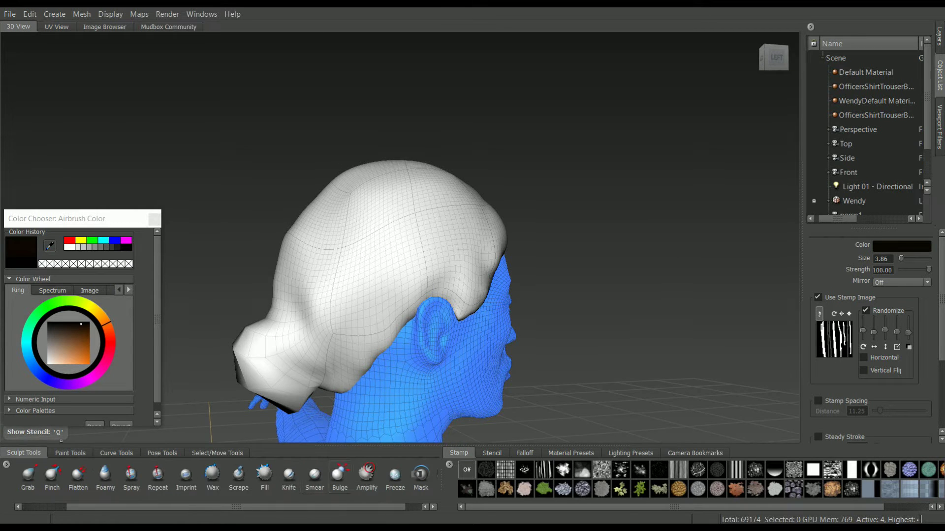
{"action": "left_click", "coordinate": [339, 475]}
Try to bulge the back of the hair just above the bun
{"action": "left_click_drag", "start_coordinate": [333, 421], "coordinate": [333, 349], "text": "alt"}
{"action": "mouse_move", "coordinate": [273, 300]}
{"action": "left_mouse_down"}
{"action": "mouse_move", "coordinate": [296, 301]}
{"action": "mouse_move", "coordinate": [283, 306]}
{"action": "mouse_move", "coordinate": [299, 314]}
{"action": "mouse_move", "coordinate": [279, 292]}
{"action": "left_mouse_up"}
{"action": "mouse_move", "coordinate": [279, 292]}
{"action": "left_mouse_down"}
{"action": "mouse_move", "coordinate": [283, 306]}
{"action": "mouse_move", "coordinate": [298, 287]}
{"action": "mouse_move", "coordinate": [210, 263]}
{"action": "left_mouse_up"}
{"action": "key", "text": "ctrl+z"}
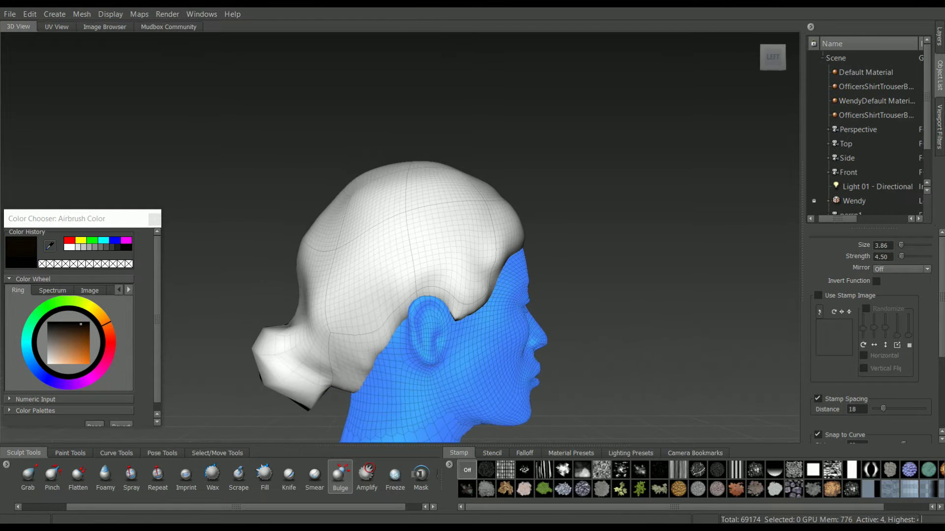
Reshape the bun with the Bulge brush and smooth its transition into the back of the hair
{"action": "mouse_move", "coordinate": [271, 329]}
{"action": "left_mouse_down"}
{"action": "mouse_move", "coordinate": [277, 379]}
{"action": "mouse_move", "coordinate": [299, 405]}
{"action": "mouse_move", "coordinate": [369, 364]}
{"action": "left_mouse_up"}
{"action": "mouse_move", "coordinate": [281, 360]}
{"action": "left_mouse_down", "text": "shift"}
{"action": "mouse_move", "coordinate": [255, 388]}
{"action": "mouse_move", "coordinate": [231, 385]}
{"action": "mouse_move", "coordinate": [259, 370]}
{"action": "mouse_move", "coordinate": [286, 374]}
{"action": "mouse_move", "coordinate": [226, 397]}
{"action": "left_mouse_up", "text": "shift"}
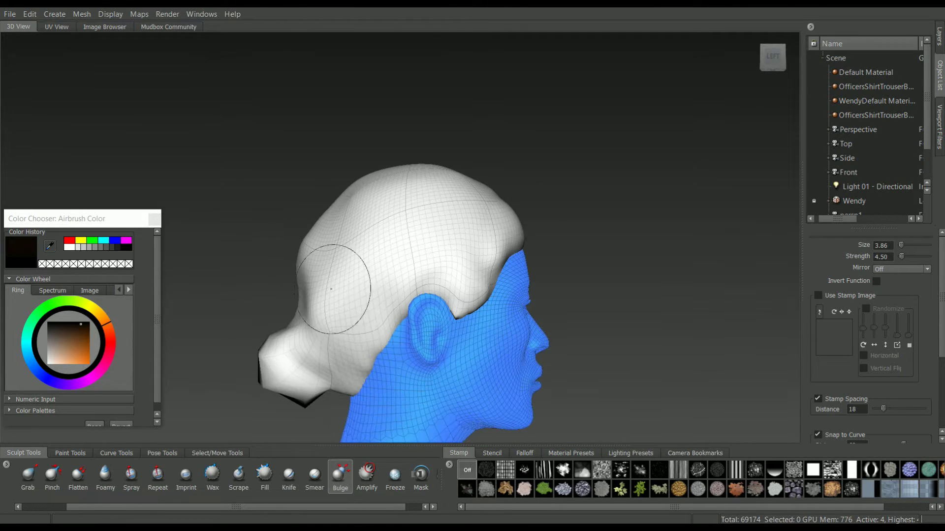
{"action": "key", "text": "shift"}
{"action": "mouse_move", "coordinate": [291, 330]}
{"action": "left_mouse_down", "text": "shift"}
{"action": "mouse_move", "coordinate": [297, 301]}
{"action": "mouse_move", "coordinate": [304, 315]}
{"action": "left_mouse_up", "text": "shift"}
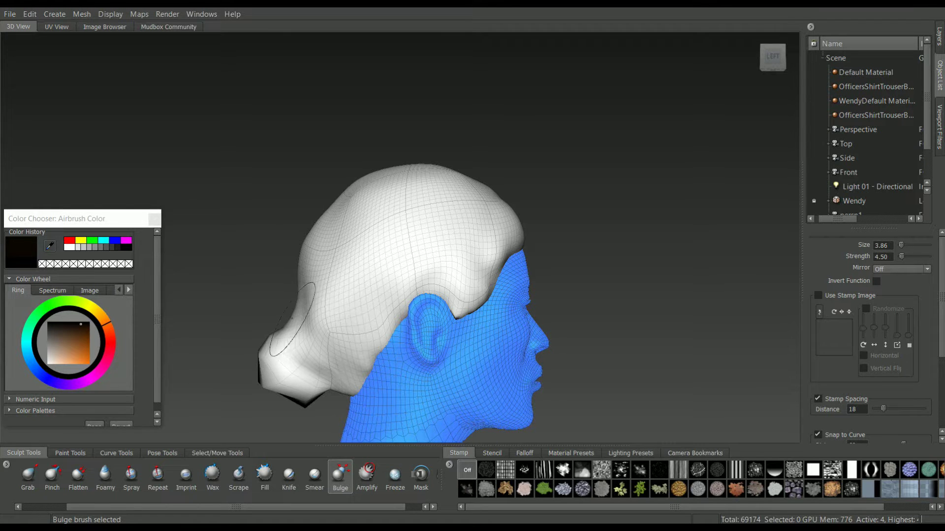
Save the scene and check the sculpt layers of WendyHair
{"action": "mouse_move", "coordinate": [293, 321]}
{"action": "left_mouse_down", "text": "alt"}
{"action": "mouse_move", "coordinate": [274, 317]}
{"action": "mouse_move", "coordinate": [269, 304]}
{"action": "left_mouse_up", "text": "alt"}
{"action": "scroll", "coordinate": [323, 321], "scroll_direction": "down", "scroll_amount": 5}
{"action": "left_click_drag", "start_coordinate": [322, 321], "coordinate": [315, 322], "text": "alt"}
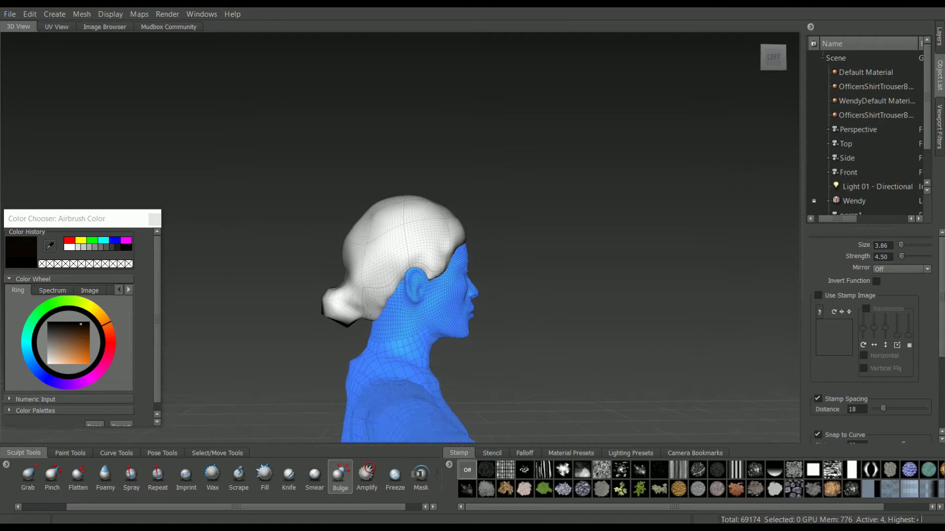
{"action": "middle_click_drag", "start_coordinate": [314, 322], "coordinate": [290, 328], "text": "alt"}
{"action": "scroll", "coordinate": [291, 327], "scroll_direction": "up", "scroll_amount": 6}
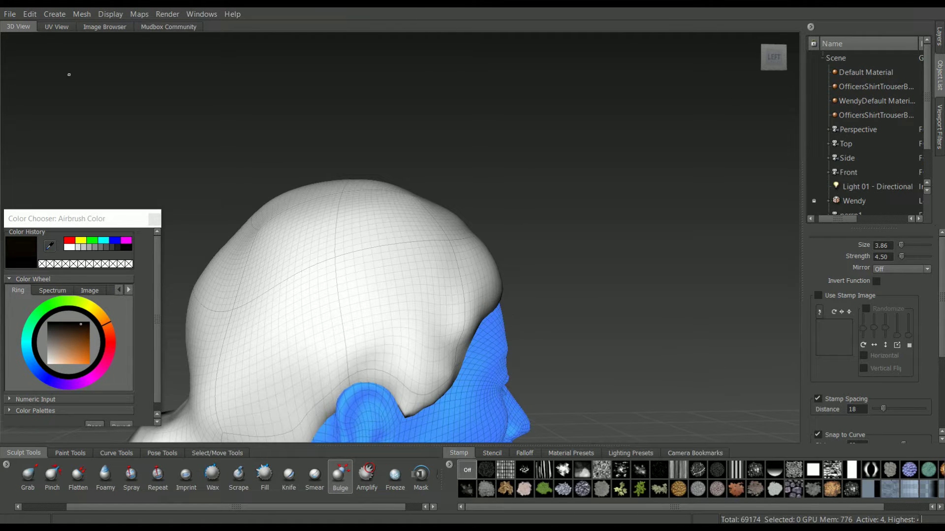
{"action": "left_click", "coordinate": [10, 14]}
{"action": "left_click", "coordinate": [39, 66]}
{"action": "left_click", "coordinate": [939, 37]}
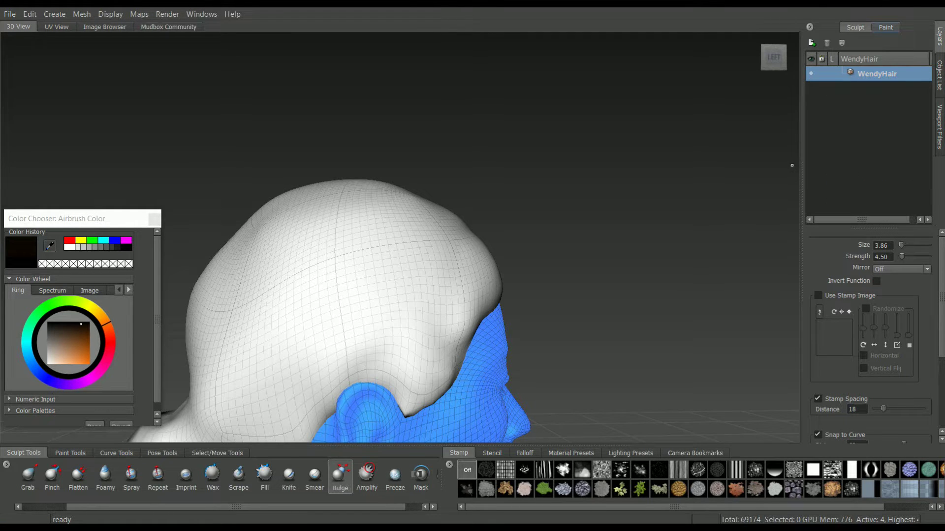
{"action": "scroll", "coordinate": [548, 218], "scroll_direction": "down", "scroll_amount": 3}
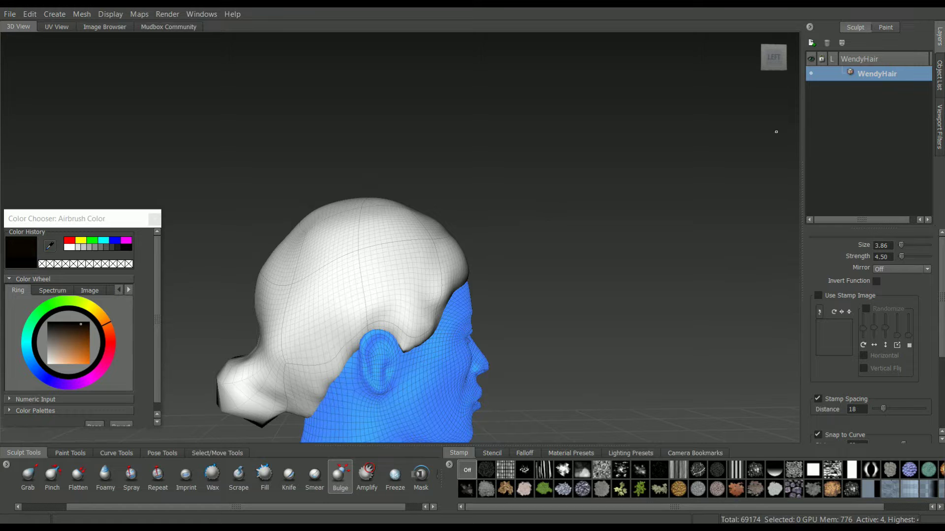
{"action": "left_click", "coordinate": [939, 74]}
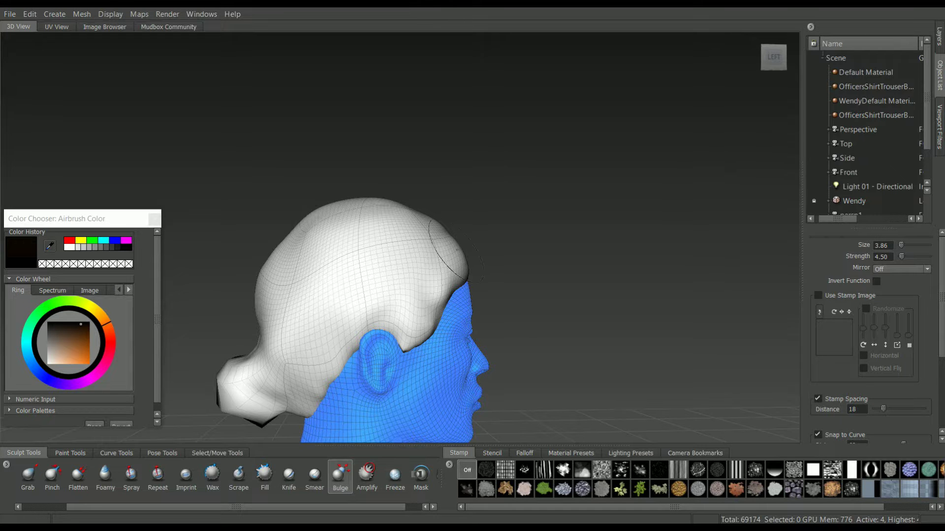
Create Paint Layer 1 on the hair for the Airbrush, with size 2048, TIFF [8 bit, RGBA] format and Diffuse channel
{"action": "scroll", "coordinate": [455, 251], "scroll_direction": "up", "scroll_amount": 4}
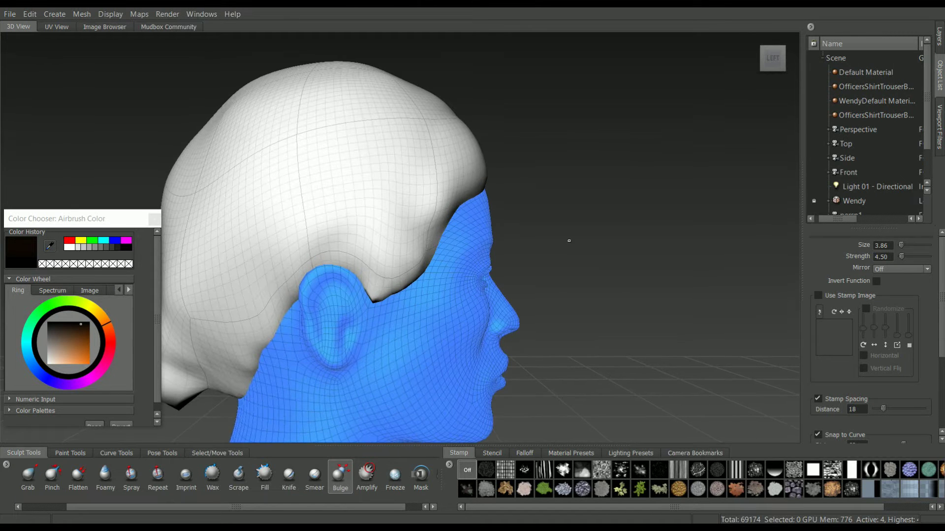
{"action": "left_click", "coordinate": [70, 453]}
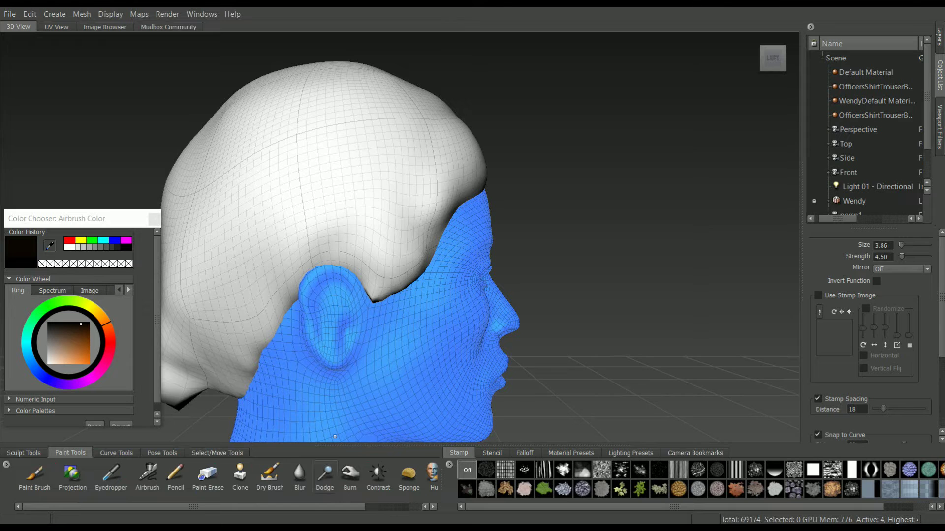
{"action": "left_click", "coordinate": [148, 475]}
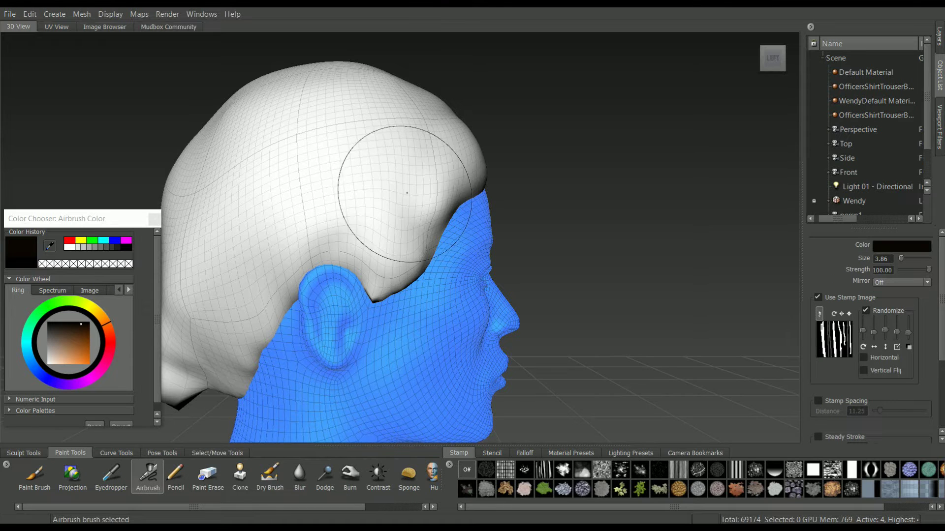
{"action": "left_click", "coordinate": [258, 153]}
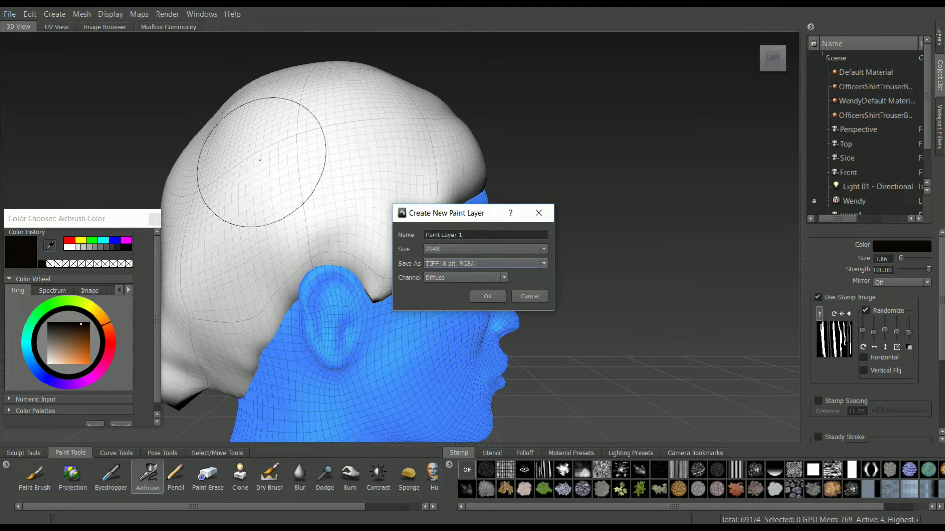
{"action": "left_click", "coordinate": [487, 296]}
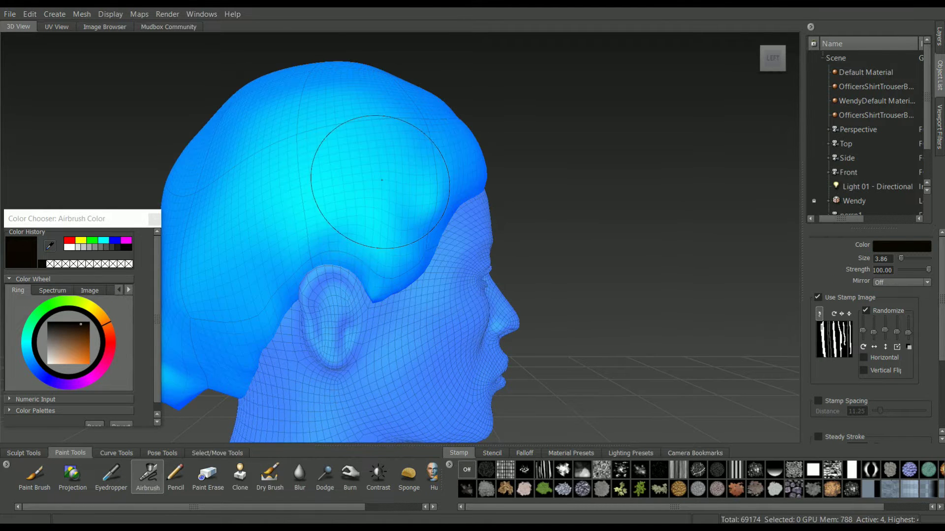
Reduce the Airbrush to size 1.81 and try a dark streaked stroke on the side of the hair
{"action": "left_click", "coordinate": [382, 180]}
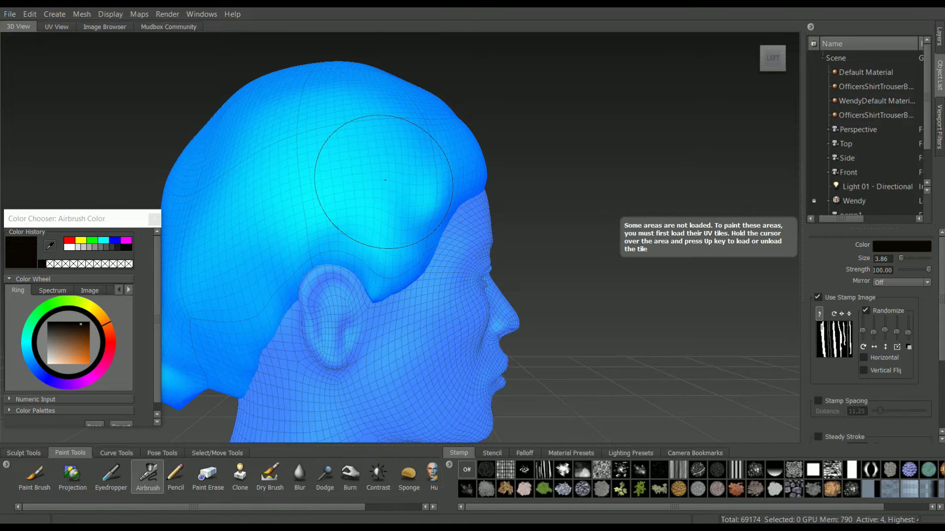
{"action": "scroll", "coordinate": [836, 148], "scroll_direction": "down", "scroll_amount": 1}
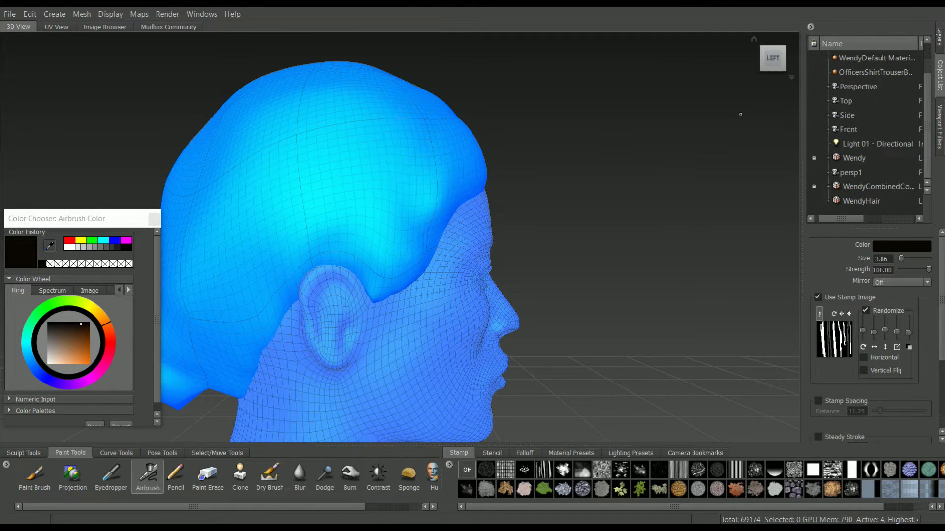
{"action": "left_click_drag", "start_coordinate": [393, 166], "coordinate": [337, 157]}
{"action": "key", "text": "ctrl+z"}
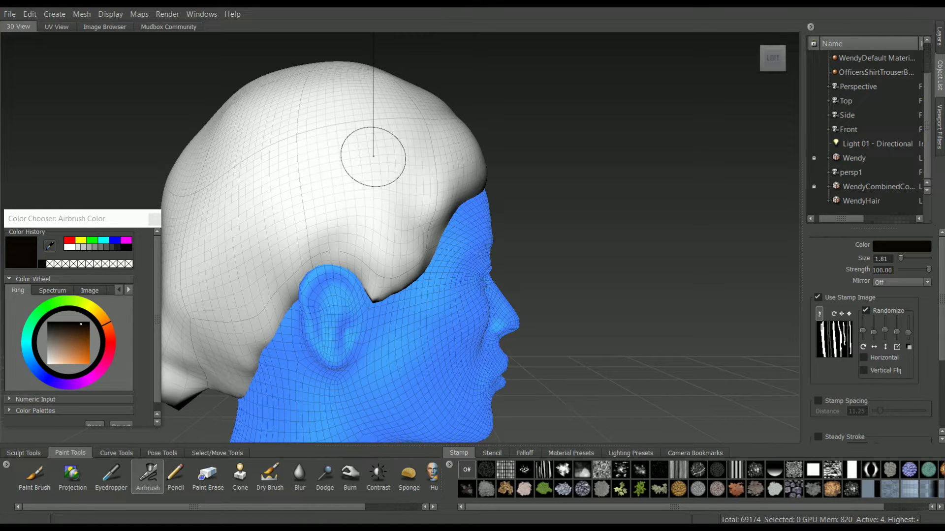
Try dark strokes above the forehead, undo them, and turn off Randomize for the stamp image
{"action": "left_click_drag", "start_coordinate": [403, 164], "coordinate": [319, 160], "text": "alt"}
{"action": "left_click_drag", "start_coordinate": [516, 148], "coordinate": [448, 170], "text": "alt"}
{"action": "left_click_drag", "start_coordinate": [517, 158], "coordinate": [460, 130]}
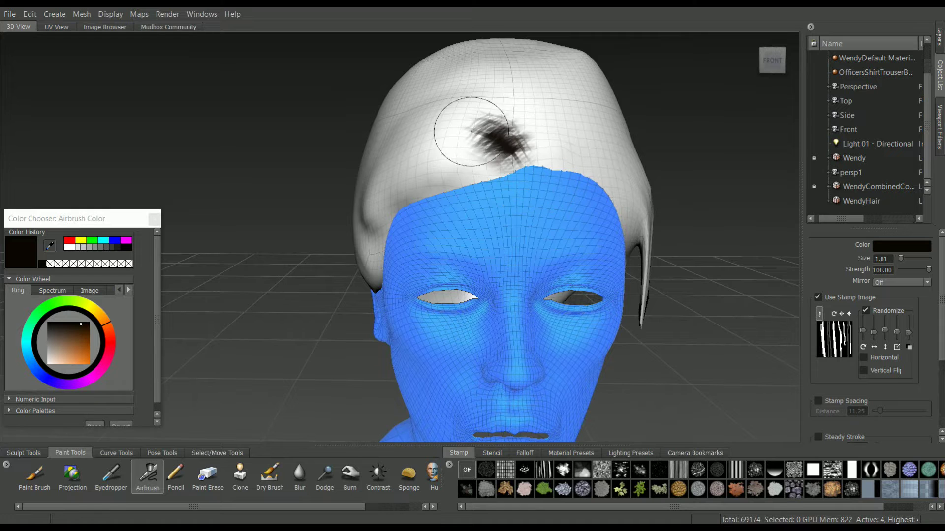
{"action": "key", "text": "ctrl+z"}
{"action": "left_click", "coordinate": [866, 310]}
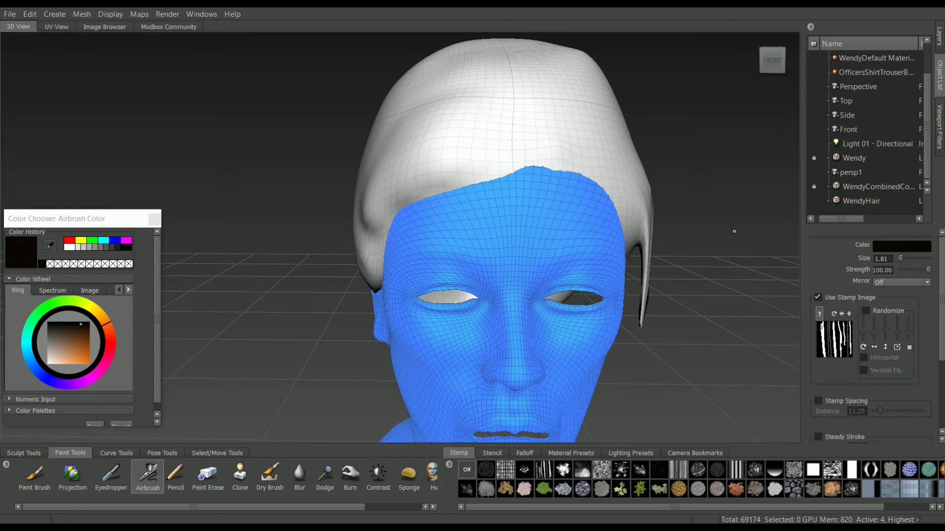
{"action": "mouse_move", "coordinate": [486, 143]}
{"action": "left_mouse_down"}
{"action": "mouse_move", "coordinate": [475, 119]}
{"action": "mouse_move", "coordinate": [483, 136]}
{"action": "mouse_move", "coordinate": [592, 202]}
{"action": "left_mouse_up"}
{"action": "key", "text": "ctrl+z"}
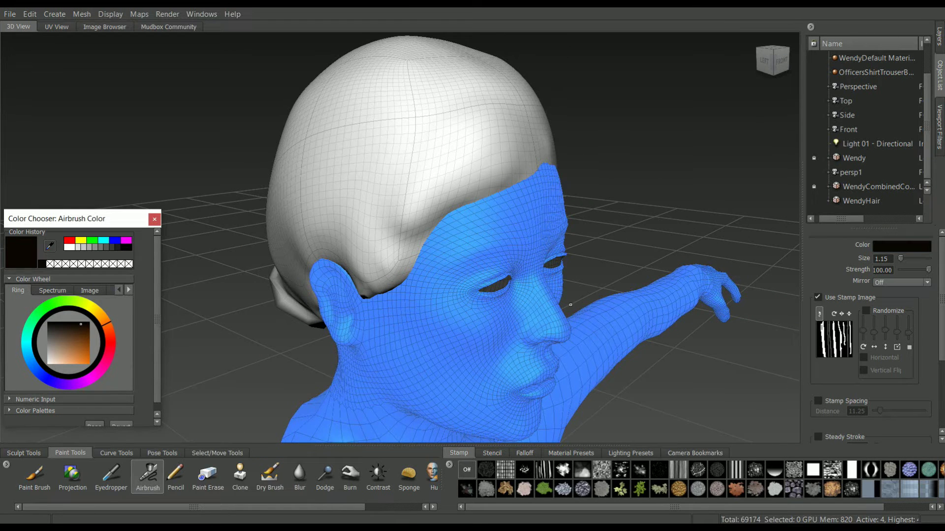
Change the Airbrush color to dark brown and paint first strands at size 1.15 on the left front of the hair
{"action": "left_click_drag", "start_coordinate": [81, 324], "coordinate": [80, 330]}
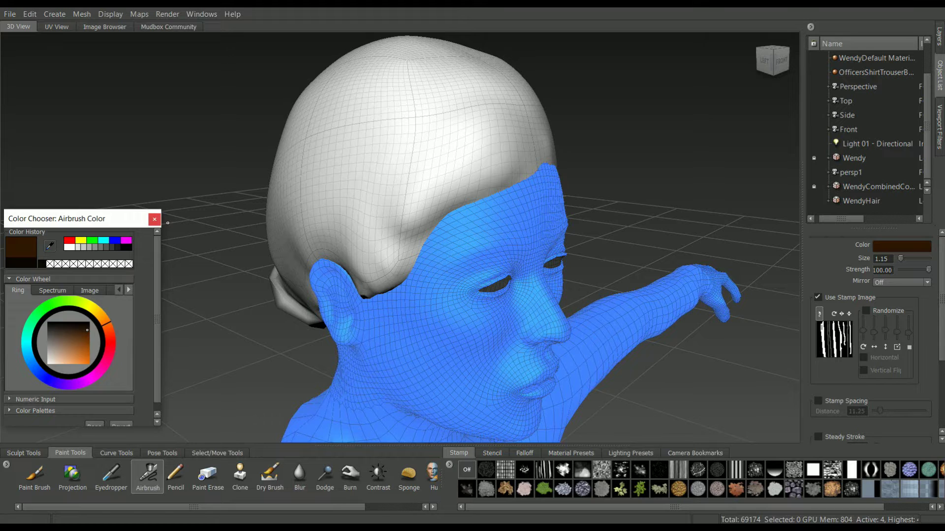
{"action": "mouse_move", "coordinate": [426, 131]}
{"action": "left_mouse_down"}
{"action": "mouse_move", "coordinate": [465, 123]}
{"action": "mouse_move", "coordinate": [443, 114]}
{"action": "mouse_move", "coordinate": [447, 144]}
{"action": "mouse_move", "coordinate": [396, 167]}
{"action": "mouse_move", "coordinate": [409, 178]}
{"action": "mouse_move", "coordinate": [467, 181]}
{"action": "mouse_move", "coordinate": [438, 166]}
{"action": "mouse_move", "coordinate": [480, 157]}
{"action": "mouse_move", "coordinate": [468, 175]}
{"action": "mouse_move", "coordinate": [436, 181]}
{"action": "mouse_move", "coordinate": [490, 162]}
{"action": "left_mouse_up"}
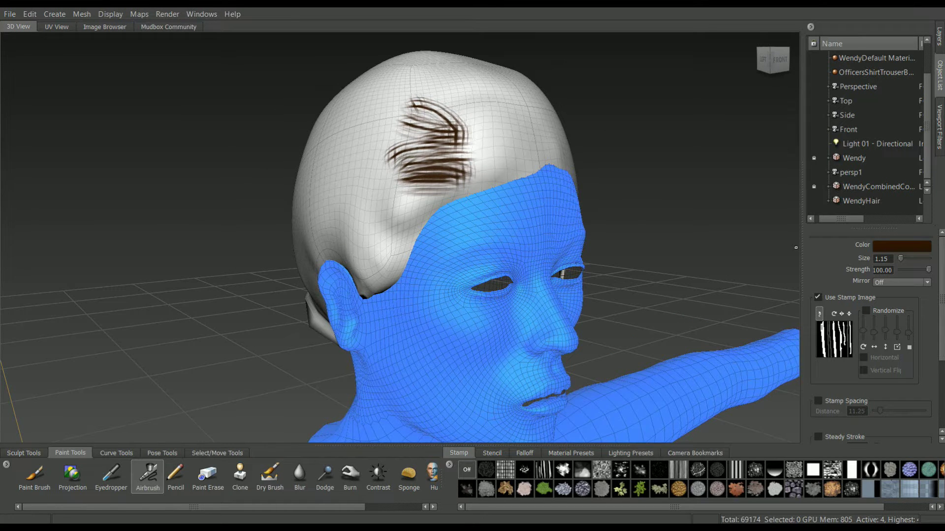
{"action": "left_click_drag", "start_coordinate": [492, 170], "coordinate": [488, 169]}
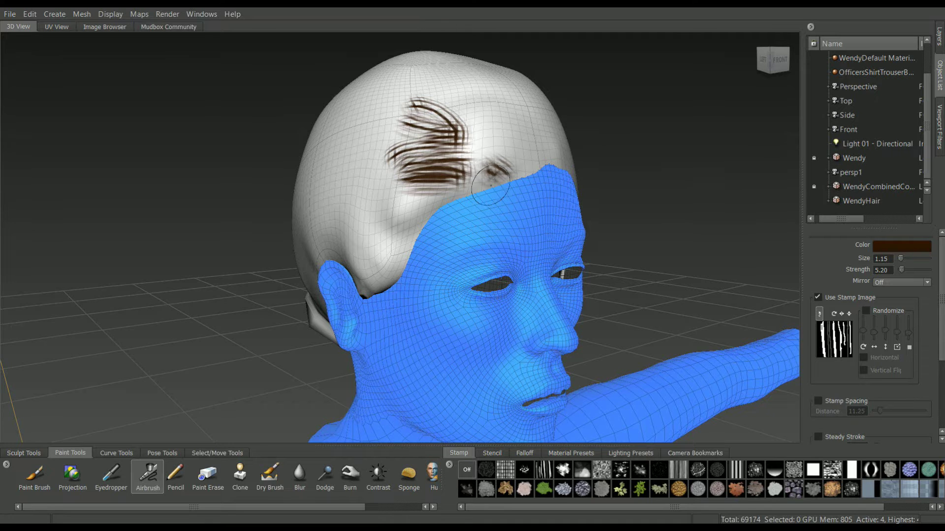
Paint fine brown strands along the front hairline above the forehead at strength 20.70
{"action": "left_click_drag", "start_coordinate": [490, 186], "coordinate": [777, 248], "text": "alt"}
{"action": "left_click_drag", "start_coordinate": [473, 170], "coordinate": [527, 157]}
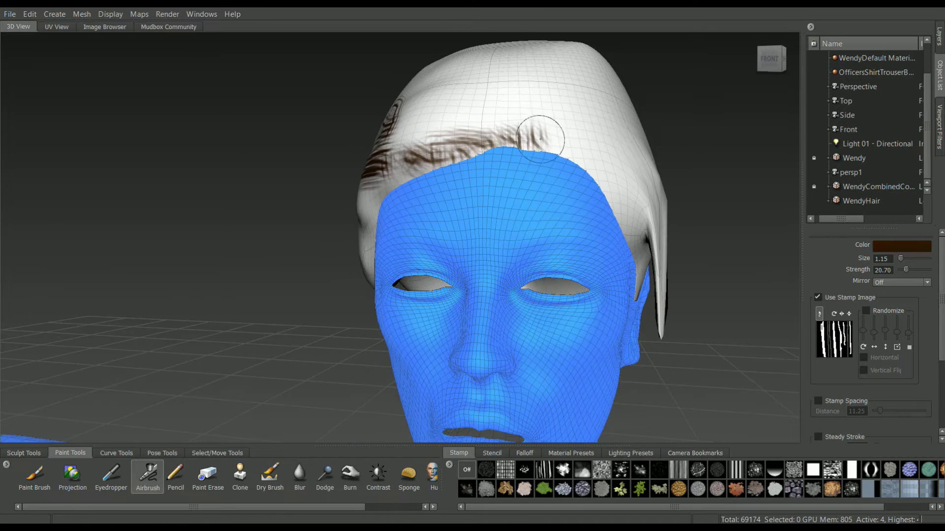
{"action": "left_click_drag", "start_coordinate": [546, 145], "coordinate": [580, 172], "text": "alt"}
{"action": "left_click_drag", "start_coordinate": [418, 177], "coordinate": [389, 213]}
{"action": "left_click_drag", "start_coordinate": [390, 213], "coordinate": [437, 198], "text": "alt"}
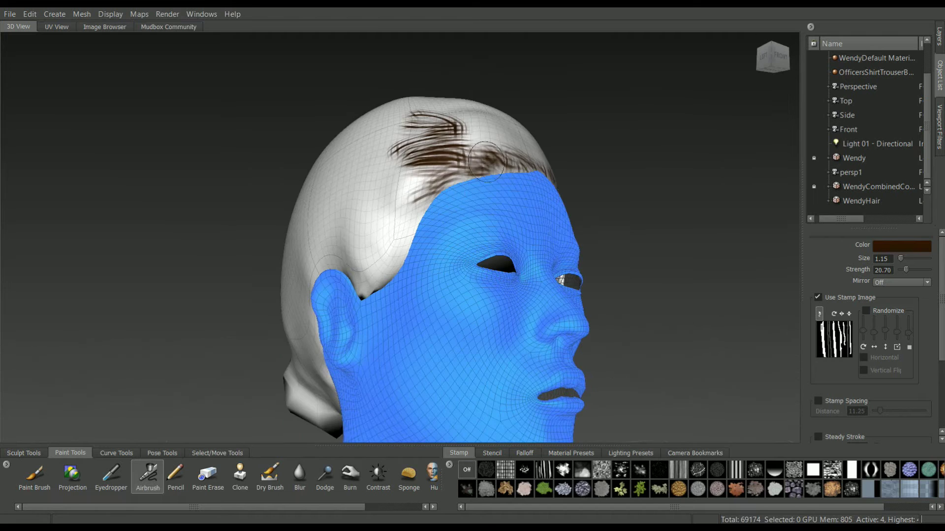
Paint brown strands around the left temple and down the sideburn in front of the ear
{"action": "left_click_drag", "start_coordinate": [486, 161], "coordinate": [592, 139], "text": "alt"}
{"action": "left_click_drag", "start_coordinate": [433, 212], "coordinate": [512, 207], "text": "alt"}
{"action": "mouse_move", "coordinate": [443, 204]}
{"action": "left_mouse_down"}
{"action": "mouse_move", "coordinate": [411, 249]}
{"action": "mouse_move", "coordinate": [472, 222]}
{"action": "left_mouse_up"}
{"action": "mouse_move", "coordinate": [433, 261]}
{"action": "left_mouse_down"}
{"action": "mouse_move", "coordinate": [384, 315]}
{"action": "mouse_move", "coordinate": [346, 295]}
{"action": "left_mouse_up"}
{"action": "left_click_drag", "start_coordinate": [463, 219], "coordinate": [454, 253]}
Raise the Airbrush strength to 62.10 and paint strands sweeping up from the right part of the forehead hairline
{"action": "mouse_move", "coordinate": [575, 148]}
{"action": "left_mouse_down", "text": "alt"}
{"action": "mouse_move", "coordinate": [502, 143]}
{"action": "mouse_move", "coordinate": [443, 152]}
{"action": "left_mouse_up", "text": "alt"}
{"action": "left_click_drag", "start_coordinate": [644, 174], "coordinate": [676, 150]}
{"action": "left_click_drag", "start_coordinate": [923, 270], "coordinate": [917, 270]}
{"action": "left_click_drag", "start_coordinate": [676, 202], "coordinate": [654, 95]}
{"action": "left_click_drag", "start_coordinate": [591, 148], "coordinate": [635, 132], "text": "alt"}
{"action": "left_click_drag", "start_coordinate": [659, 150], "coordinate": [603, 103]}
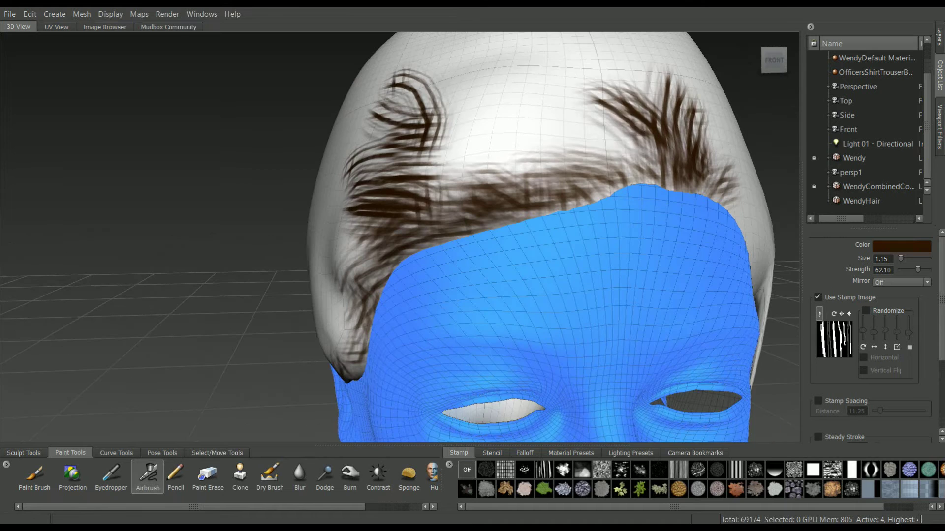
Fill the white area above the forehead with overlapping brown strands running across the front hair
{"action": "left_click_drag", "start_coordinate": [645, 133], "coordinate": [546, 94]}
{"action": "left_click_drag", "start_coordinate": [630, 115], "coordinate": [473, 128]}
{"action": "left_click_drag", "start_coordinate": [640, 138], "coordinate": [463, 138]}
{"action": "left_click_drag", "start_coordinate": [516, 157], "coordinate": [438, 162]}
{"action": "left_click_drag", "start_coordinate": [689, 131], "coordinate": [492, 123]}
{"action": "mouse_move", "coordinate": [634, 158]}
{"action": "left_mouse_down"}
{"action": "mouse_move", "coordinate": [557, 140]}
{"action": "mouse_move", "coordinate": [440, 155]}
{"action": "left_mouse_up"}
{"action": "left_click_drag", "start_coordinate": [684, 165], "coordinate": [534, 96]}
Paint brown strands along the right temple hairline and down the outside of the loose front lock
{"action": "left_click_drag", "start_coordinate": [541, 163], "coordinate": [445, 165], "text": "alt"}
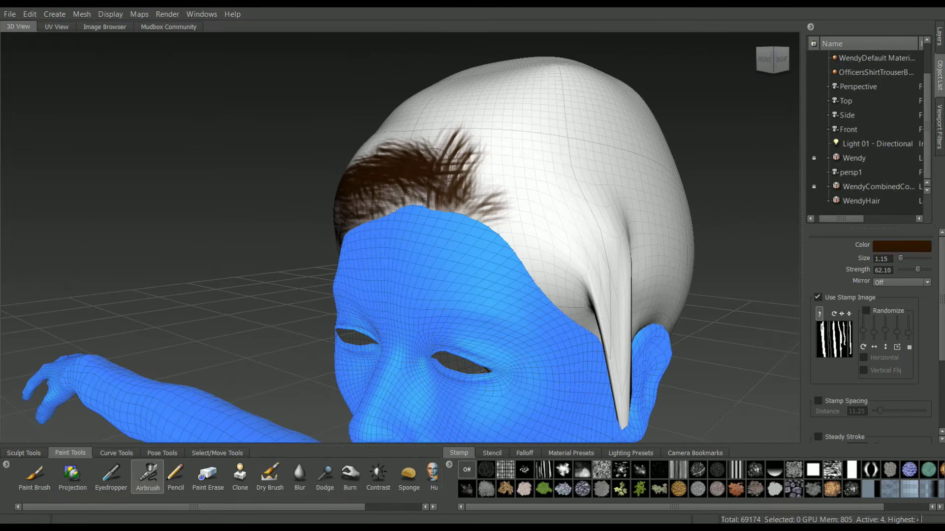
{"action": "left_click_drag", "start_coordinate": [507, 197], "coordinate": [632, 227]}
{"action": "left_click_drag", "start_coordinate": [516, 227], "coordinate": [610, 300]}
{"action": "middle_click_drag", "start_coordinate": [580, 276], "coordinate": [562, 227], "text": "alt"}
{"action": "left_click_drag", "start_coordinate": [586, 206], "coordinate": [603, 369]}
Paint lengthwise brown strands on the inner side of the loose front lock
{"action": "left_click_drag", "start_coordinate": [541, 251], "coordinate": [664, 248], "text": "alt"}
{"action": "right_click_drag", "start_coordinate": [665, 248], "coordinate": [751, 250], "text": "alt"}
{"action": "middle_click_drag", "start_coordinate": [751, 250], "coordinate": [566, 243], "text": "alt"}
{"action": "left_click_drag", "start_coordinate": [566, 243], "coordinate": [389, 160], "text": "alt"}
{"action": "left_click_drag", "start_coordinate": [455, 384], "coordinate": [460, 236]}
{"action": "left_click_drag", "start_coordinate": [460, 178], "coordinate": [465, 419]}
{"action": "left_click_drag", "start_coordinate": [438, 216], "coordinate": [436, 73]}
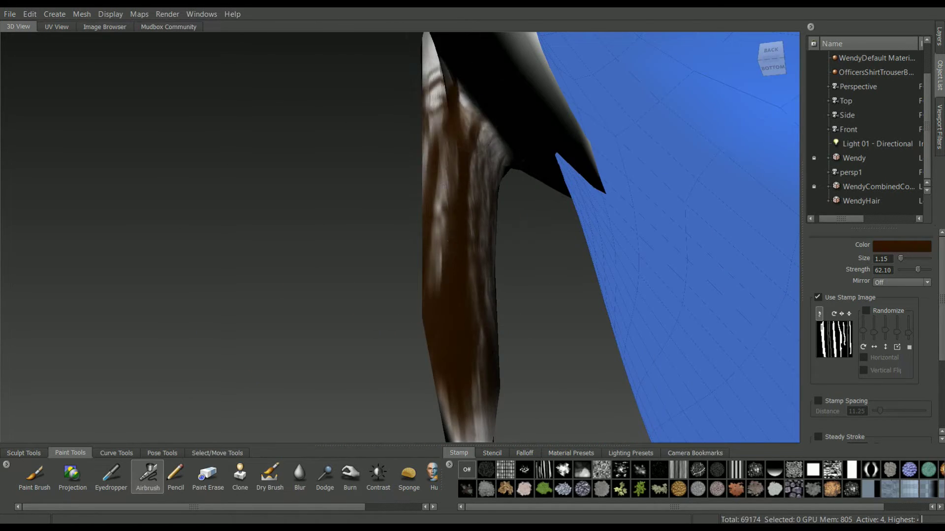
Paint brown strands around the base of the loose lock and on the right sideburn behind it
{"action": "left_click_drag", "start_coordinate": [443, 147], "coordinate": [640, 236], "text": "alt"}
{"action": "right_click_drag", "start_coordinate": [640, 236], "coordinate": [587, 331], "text": "alt"}
{"action": "left_click_drag", "start_coordinate": [473, 275], "coordinate": [547, 315], "text": "alt"}
{"action": "mouse_move", "coordinate": [347, 153]}
{"action": "left_mouse_down"}
{"action": "mouse_move", "coordinate": [411, 261]}
{"action": "mouse_move", "coordinate": [448, 266]}
{"action": "left_mouse_up"}
{"action": "right_click_drag", "start_coordinate": [447, 266], "coordinate": [522, 246], "text": "alt"}
{"action": "left_click_drag", "start_coordinate": [303, 177], "coordinate": [372, 243]}
{"action": "left_click_drag", "start_coordinate": [278, 160], "coordinate": [372, 261]}
{"action": "left_click_drag", "start_coordinate": [308, 197], "coordinate": [371, 275]}
{"action": "left_click_drag", "start_coordinate": [541, 246], "coordinate": [419, 237], "text": "alt"}
{"action": "middle_click_drag", "start_coordinate": [419, 236], "coordinate": [531, 256], "text": "alt"}
{"action": "mouse_move", "coordinate": [512, 256]}
{"action": "left_mouse_down"}
{"action": "mouse_move", "coordinate": [547, 335]}
{"action": "mouse_move", "coordinate": [537, 365]}
{"action": "left_mouse_up"}
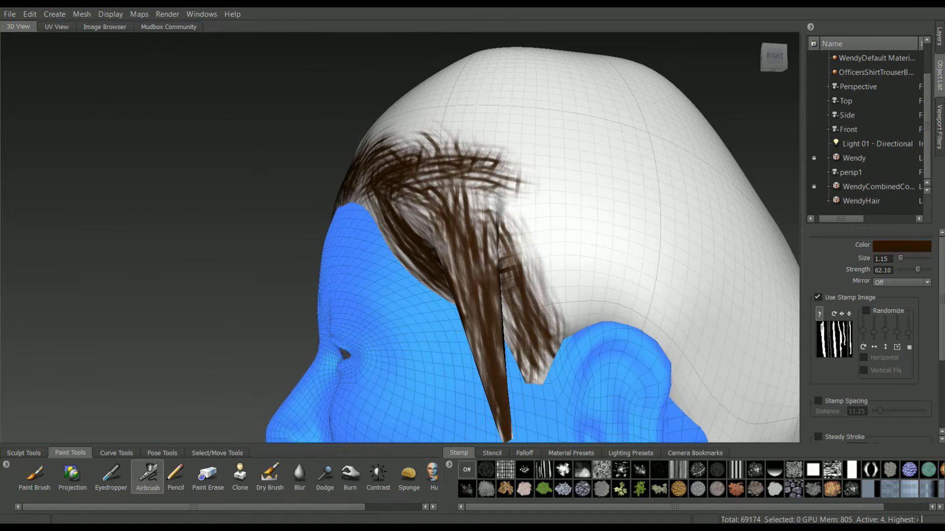
Paint strands sweeping backward from behind the loose lock over the right ear
{"action": "left_click_drag", "start_coordinate": [546, 177], "coordinate": [576, 315]}
{"action": "left_click_drag", "start_coordinate": [507, 153], "coordinate": [600, 290]}
{"action": "left_click_drag", "start_coordinate": [556, 291], "coordinate": [659, 312]}
{"action": "left_click_drag", "start_coordinate": [583, 260], "coordinate": [698, 305]}
{"action": "left_click_drag", "start_coordinate": [551, 196], "coordinate": [738, 320]}
Paint long brown strands from the front hairline back across the right side of the hair
{"action": "mouse_move", "coordinate": [590, 295]}
{"action": "left_mouse_down", "text": "alt"}
{"action": "mouse_move", "coordinate": [393, 276]}
{"action": "mouse_move", "coordinate": [541, 256]}
{"action": "left_mouse_up", "text": "alt"}
{"action": "left_click_drag", "start_coordinate": [384, 197], "coordinate": [610, 246]}
{"action": "left_click_drag", "start_coordinate": [394, 153], "coordinate": [595, 187]}
{"action": "left_click_drag", "start_coordinate": [337, 127], "coordinate": [586, 147]}
{"action": "mouse_move", "coordinate": [276, 147]}
{"action": "left_mouse_down", "text": "alt"}
{"action": "mouse_move", "coordinate": [380, 131]}
{"action": "mouse_move", "coordinate": [265, 162]}
{"action": "left_mouse_up", "text": "alt"}
{"action": "left_click_drag", "start_coordinate": [492, 197], "coordinate": [320, 207], "text": "alt"}
{"action": "right_click_drag", "start_coordinate": [492, 236], "coordinate": [434, 246], "text": "alt"}
{"action": "left_click_drag", "start_coordinate": [522, 232], "coordinate": [600, 276]}
Extend the brown strands over the upper right side toward the back of the head with the Airbrush at size 2.50
{"action": "left_click_drag", "start_coordinate": [561, 232], "coordinate": [689, 305], "text": "alt"}
{"action": "mouse_move", "coordinate": [340, 143]}
{"action": "left_mouse_down"}
{"action": "mouse_move", "coordinate": [539, 89]}
{"action": "mouse_move", "coordinate": [529, 71]}
{"action": "left_mouse_up"}
{"action": "left_click_drag", "start_coordinate": [591, 276], "coordinate": [457, 221], "text": "alt"}
{"action": "left_click_drag", "start_coordinate": [541, 236], "coordinate": [493, 256], "text": "alt"}
{"action": "left_click_drag", "start_coordinate": [536, 128], "coordinate": [704, 227]}
{"action": "left_click_drag", "start_coordinate": [591, 236], "coordinate": [502, 246], "text": "alt"}
{"action": "left_click_drag", "start_coordinate": [492, 123], "coordinate": [640, 286]}
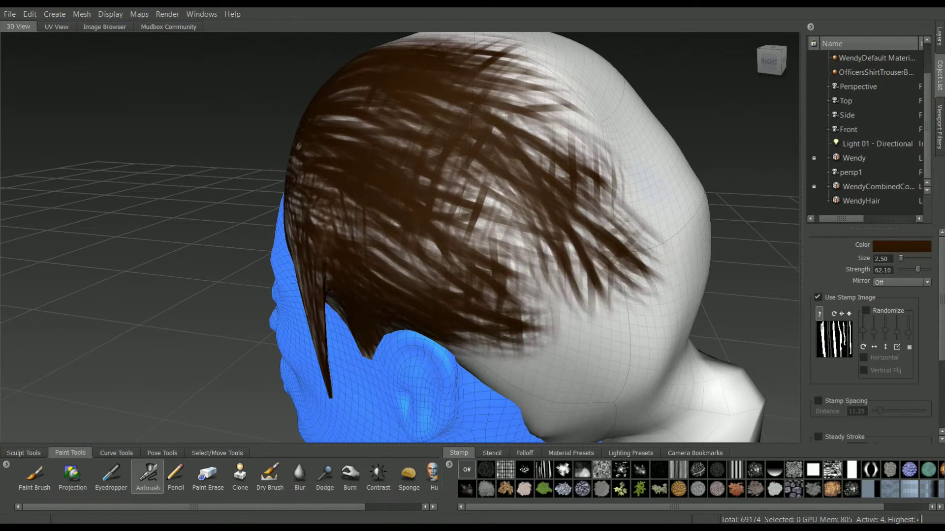
Fill the remaining gaps behind the right ear and at the right temple with brown strands
{"action": "left_click_drag", "start_coordinate": [551, 216], "coordinate": [620, 325]}
{"action": "left_click_drag", "start_coordinate": [566, 275], "coordinate": [581, 212], "text": "alt"}
{"action": "left_click_drag", "start_coordinate": [472, 300], "coordinate": [580, 404]}
{"action": "mouse_move", "coordinate": [492, 251]}
{"action": "left_mouse_down"}
{"action": "mouse_move", "coordinate": [630, 364]}
{"action": "mouse_move", "coordinate": [596, 266]}
{"action": "left_mouse_up"}
{"action": "left_click_drag", "start_coordinate": [275, 163], "coordinate": [344, 133]}
{"action": "left_click_drag", "start_coordinate": [345, 217], "coordinate": [384, 295]}
Paint brown strands from behind the right ear down the nape toward the bun
{"action": "mouse_move", "coordinate": [581, 266]}
{"action": "left_mouse_down", "text": "alt"}
{"action": "mouse_move", "coordinate": [472, 236]}
{"action": "mouse_move", "coordinate": [600, 334]}
{"action": "left_mouse_up", "text": "alt"}
{"action": "left_click_drag", "start_coordinate": [541, 256], "coordinate": [532, 246], "text": "alt"}
{"action": "middle_click_drag", "start_coordinate": [531, 270], "coordinate": [474, 182], "text": "alt"}
{"action": "mouse_move", "coordinate": [541, 345]}
{"action": "left_mouse_down", "text": "alt"}
{"action": "mouse_move", "coordinate": [345, 275]}
{"action": "mouse_move", "coordinate": [473, 340]}
{"action": "left_mouse_up", "text": "alt"}
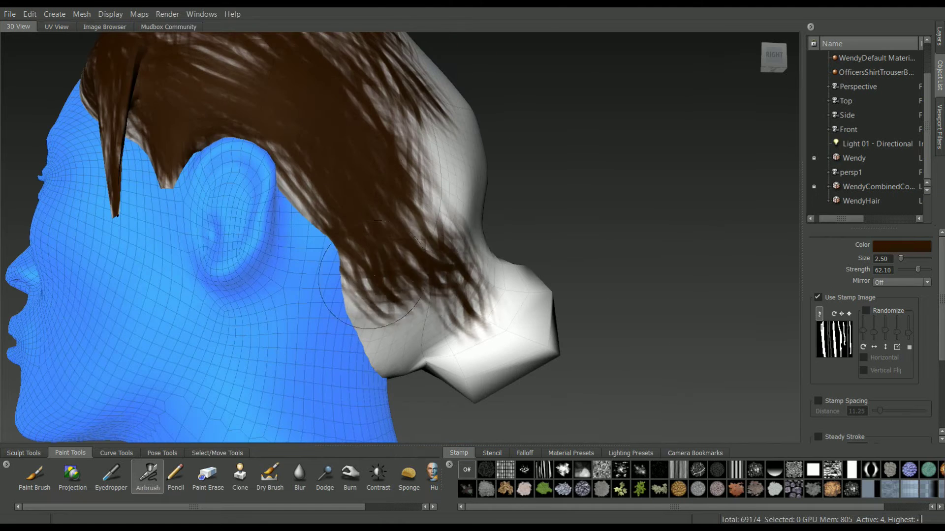
{"action": "left_click_drag", "start_coordinate": [344, 246], "coordinate": [492, 275], "text": "alt"}
{"action": "left_click_drag", "start_coordinate": [310, 265], "coordinate": [492, 360]}
{"action": "left_click_drag", "start_coordinate": [364, 300], "coordinate": [507, 404]}
{"action": "left_click_drag", "start_coordinate": [449, 374], "coordinate": [497, 275], "text": "alt"}
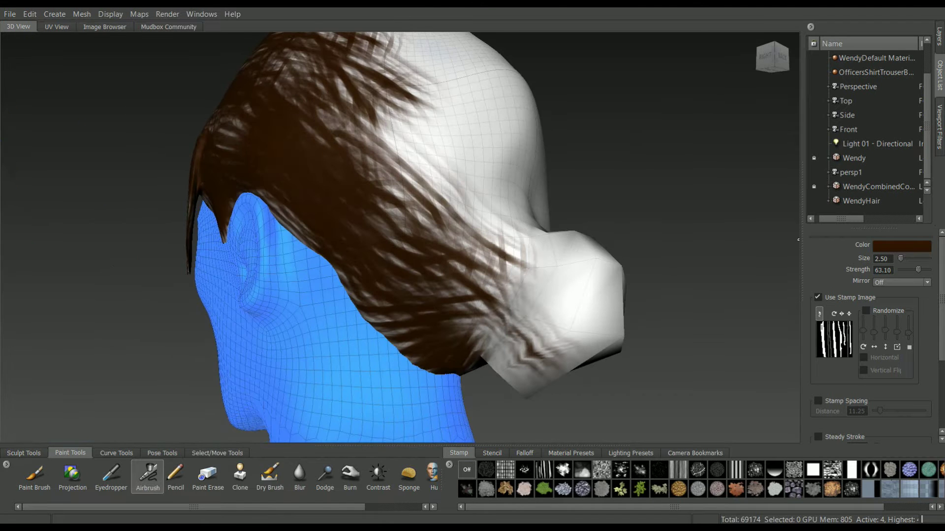
Paint long brown strands from the crown down the right back of the head toward the bun
{"action": "left_click_drag", "start_coordinate": [295, 99], "coordinate": [319, 63]}
{"action": "left_click_drag", "start_coordinate": [472, 236], "coordinate": [423, 300], "text": "alt"}
{"action": "mouse_move", "coordinate": [320, 79]}
{"action": "left_mouse_down"}
{"action": "mouse_move", "coordinate": [393, 54]}
{"action": "mouse_move", "coordinate": [492, 207]}
{"action": "left_mouse_up"}
{"action": "left_click_drag", "start_coordinate": [423, 275], "coordinate": [497, 315], "text": "alt"}
{"action": "mouse_move", "coordinate": [275, 113]}
{"action": "left_mouse_down"}
{"action": "mouse_move", "coordinate": [372, 149]}
{"action": "mouse_move", "coordinate": [296, 221]}
{"action": "left_mouse_up"}
{"action": "left_click_drag", "start_coordinate": [345, 246], "coordinate": [443, 275], "text": "alt"}
{"action": "left_click_drag", "start_coordinate": [178, 152], "coordinate": [276, 285]}
{"action": "left_click_drag", "start_coordinate": [187, 251], "coordinate": [221, 276]}
Paint broad brown strands across the top and left front of the hair at strength 100
{"action": "left_click_drag", "start_coordinate": [345, 246], "coordinate": [467, 236], "text": "alt"}
{"action": "left_click_drag", "start_coordinate": [522, 334], "coordinate": [443, 433]}
{"action": "left_click_drag", "start_coordinate": [443, 345], "coordinate": [374, 256], "text": "alt"}
{"action": "mouse_move", "coordinate": [300, 286]}
{"action": "left_mouse_down"}
{"action": "mouse_move", "coordinate": [384, 349]}
{"action": "mouse_move", "coordinate": [344, 262]}
{"action": "mouse_move", "coordinate": [236, 305]}
{"action": "left_mouse_up"}
{"action": "middle_click_drag", "start_coordinate": [344, 334], "coordinate": [261, 192], "text": "alt"}
{"action": "left_click_drag", "start_coordinate": [339, 64], "coordinate": [212, 167]}
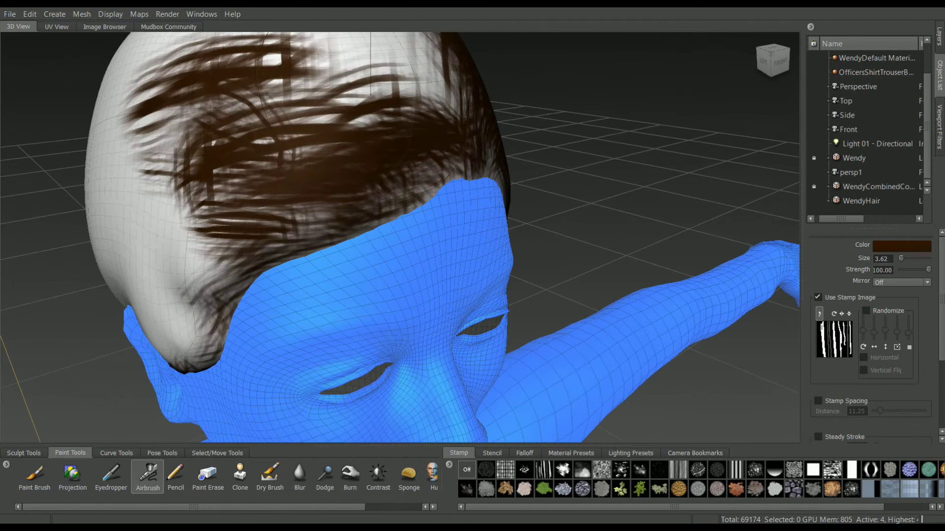
Cover the left side of the hair from the forehead to the ear with brown strands at size 3.85
{"action": "right_click_drag", "start_coordinate": [394, 196], "coordinate": [359, 148], "text": "alt"}
{"action": "left_click_drag", "start_coordinate": [359, 148], "coordinate": [270, 212]}
{"action": "mouse_move", "coordinate": [296, 221]}
{"action": "left_mouse_down", "text": "alt"}
{"action": "mouse_move", "coordinate": [383, 162]}
{"action": "mouse_move", "coordinate": [285, 290]}
{"action": "left_mouse_up", "text": "alt"}
{"action": "left_click_drag", "start_coordinate": [314, 163], "coordinate": [241, 255]}
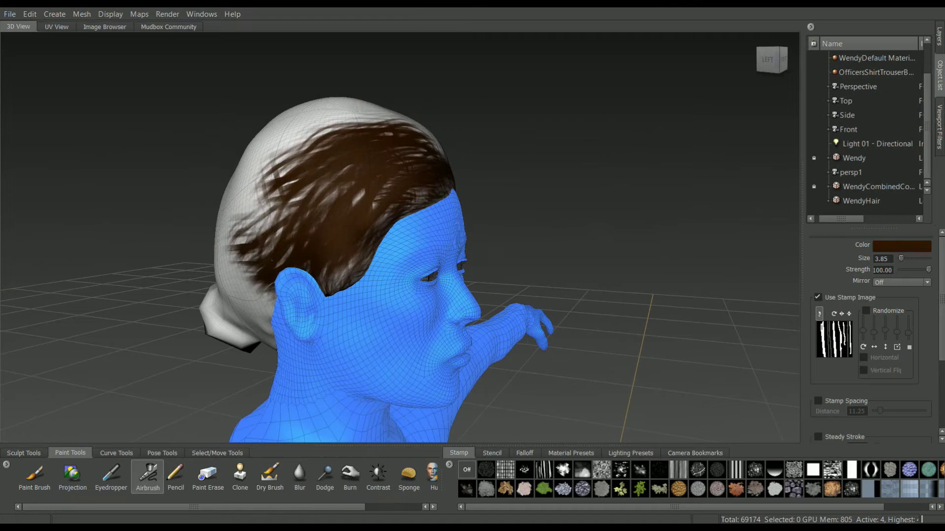
Continue the brown strands from the left side of the head toward the back
{"action": "left_click_drag", "start_coordinate": [394, 197], "coordinate": [345, 276], "text": "alt"}
{"action": "left_click_drag", "start_coordinate": [354, 182], "coordinate": [251, 197]}
{"action": "left_click_drag", "start_coordinate": [354, 147], "coordinate": [266, 157]}
{"action": "left_click_drag", "start_coordinate": [374, 226], "coordinate": [323, 160], "text": "alt"}
{"action": "left_click_drag", "start_coordinate": [305, 222], "coordinate": [423, 211], "text": "alt"}
{"action": "mouse_move", "coordinate": [354, 133]}
{"action": "left_mouse_down"}
{"action": "mouse_move", "coordinate": [271, 178]}
{"action": "mouse_move", "coordinate": [364, 182]}
{"action": "mouse_move", "coordinate": [300, 276]}
{"action": "left_mouse_up"}
Paint brown strands down the back of the head toward the bun
{"action": "mouse_move", "coordinate": [305, 237]}
{"action": "left_mouse_down", "text": "alt"}
{"action": "mouse_move", "coordinate": [423, 216]}
{"action": "mouse_move", "coordinate": [394, 344]}
{"action": "left_mouse_up", "text": "alt"}
{"action": "left_click_drag", "start_coordinate": [458, 162], "coordinate": [472, 291]}
{"action": "left_click_drag", "start_coordinate": [457, 256], "coordinate": [413, 349]}
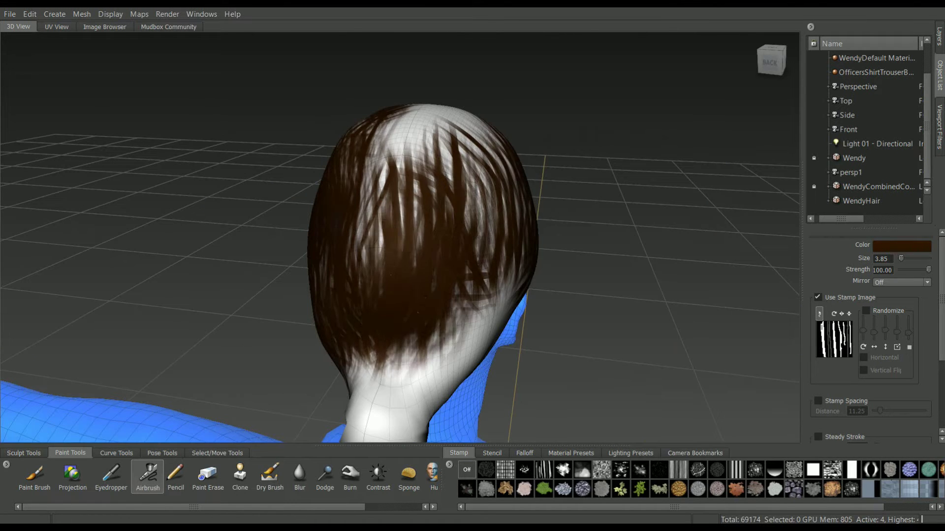
{"action": "left_click_drag", "start_coordinate": [423, 197], "coordinate": [433, 266], "text": "alt"}
{"action": "left_click_drag", "start_coordinate": [463, 305], "coordinate": [441, 227]}
{"action": "left_click_drag", "start_coordinate": [463, 191], "coordinate": [394, 275]}
Fill the light gaps around the crown with brown strands
{"action": "mouse_move", "coordinate": [423, 246]}
{"action": "left_mouse_down", "text": "alt"}
{"action": "mouse_move", "coordinate": [413, 197]}
{"action": "mouse_move", "coordinate": [433, 202]}
{"action": "left_mouse_up", "text": "alt"}
{"action": "left_click_drag", "start_coordinate": [413, 163], "coordinate": [458, 246]}
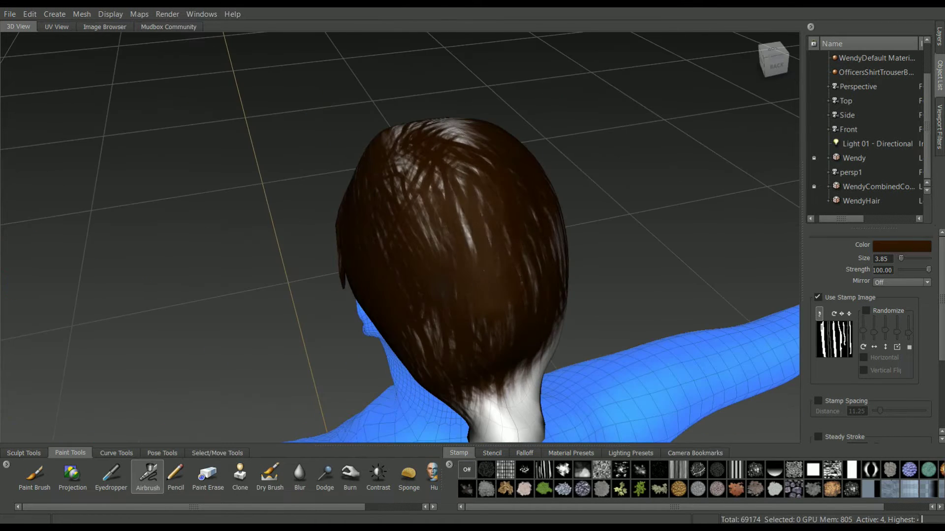
{"action": "left_click_drag", "start_coordinate": [403, 187], "coordinate": [448, 236], "text": "alt"}
{"action": "left_click_drag", "start_coordinate": [408, 147], "coordinate": [473, 197]}
{"action": "left_click_drag", "start_coordinate": [384, 158], "coordinate": [449, 146], "text": "alt"}
Paint brown strands onto the back surface of the bun
{"action": "left_click_drag", "start_coordinate": [246, 251], "coordinate": [366, 189], "text": "alt"}
{"action": "left_click_drag", "start_coordinate": [276, 167], "coordinate": [237, 281]}
{"action": "left_click_drag", "start_coordinate": [251, 241], "coordinate": [217, 305]}
{"action": "left_click_drag", "start_coordinate": [275, 236], "coordinate": [339, 266], "text": "alt"}
{"action": "left_click_drag", "start_coordinate": [266, 275], "coordinate": [217, 335]}
{"action": "mouse_move", "coordinate": [295, 276]}
{"action": "left_mouse_down", "text": "alt"}
{"action": "mouse_move", "coordinate": [339, 237]}
{"action": "mouse_move", "coordinate": [290, 300]}
{"action": "left_mouse_up", "text": "alt"}
{"action": "right_click_drag", "start_coordinate": [374, 251], "coordinate": [437, 252], "text": "alt"}
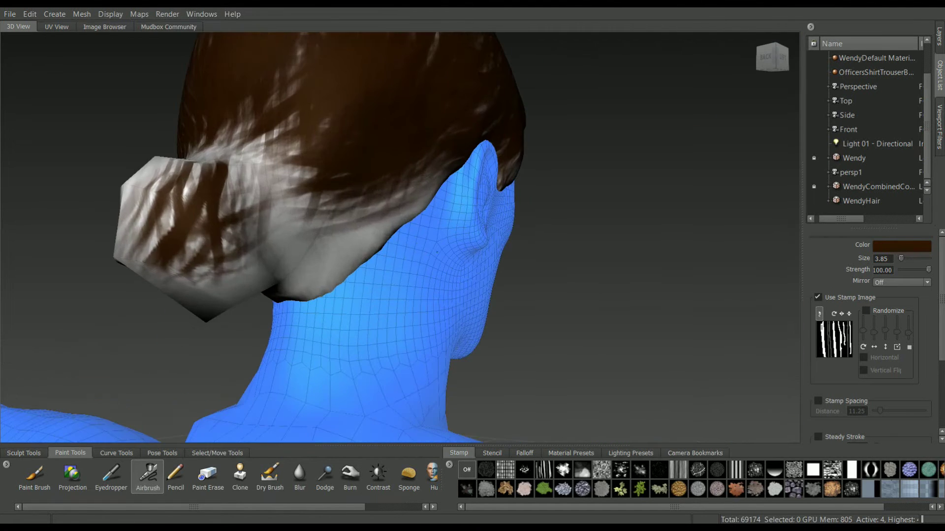
Cover the remaining white areas of the bun and its underside with brown strands
{"action": "mouse_move", "coordinate": [316, 255]}
{"action": "left_mouse_down", "text": "alt"}
{"action": "mouse_move", "coordinate": [592, 258]}
{"action": "mouse_move", "coordinate": [536, 315]}
{"action": "mouse_move", "coordinate": [502, 251]}
{"action": "left_mouse_up", "text": "alt"}
{"action": "mouse_move", "coordinate": [509, 236]}
{"action": "left_mouse_down"}
{"action": "mouse_move", "coordinate": [496, 262]}
{"action": "mouse_move", "coordinate": [305, 236]}
{"action": "left_mouse_up"}
{"action": "mouse_move", "coordinate": [300, 211]}
{"action": "left_mouse_down"}
{"action": "mouse_move", "coordinate": [276, 265]}
{"action": "mouse_move", "coordinate": [256, 246]}
{"action": "left_mouse_up"}
{"action": "mouse_move", "coordinate": [300, 231]}
{"action": "left_mouse_down"}
{"action": "mouse_move", "coordinate": [276, 281]}
{"action": "mouse_move", "coordinate": [256, 295]}
{"action": "left_mouse_up"}
{"action": "left_click_drag", "start_coordinate": [325, 295], "coordinate": [315, 317]}
{"action": "left_click_drag", "start_coordinate": [384, 256], "coordinate": [334, 246], "text": "alt"}
Touch up the remaining light patches on the side and top of the hair with short brown strokes
{"action": "left_click_drag", "start_coordinate": [459, 180], "coordinate": [480, 190]}
{"action": "left_click_drag", "start_coordinate": [497, 177], "coordinate": [458, 184], "text": "alt"}
{"action": "left_click_drag", "start_coordinate": [468, 118], "coordinate": [529, 111]}
{"action": "mouse_move", "coordinate": [462, 128]}
{"action": "left_mouse_down", "text": "alt"}
{"action": "mouse_move", "coordinate": [517, 135]}
{"action": "mouse_move", "coordinate": [454, 106]}
{"action": "left_mouse_up", "text": "alt"}
{"action": "left_click_drag", "start_coordinate": [517, 163], "coordinate": [349, 132], "text": "alt"}
{"action": "mouse_move", "coordinate": [478, 103]}
{"action": "left_mouse_down"}
{"action": "mouse_move", "coordinate": [408, 120]}
{"action": "mouse_move", "coordinate": [406, 152]}
{"action": "left_mouse_up"}
{"action": "mouse_move", "coordinate": [345, 172]}
{"action": "left_mouse_down", "text": "alt"}
{"action": "mouse_move", "coordinate": [428, 192]}
{"action": "mouse_move", "coordinate": [246, 74]}
{"action": "left_mouse_up", "text": "alt"}
{"action": "middle_click_drag", "start_coordinate": [246, 74], "coordinate": [226, 170], "text": "alt"}
{"action": "left_click_drag", "start_coordinate": [437, 120], "coordinate": [417, 132]}
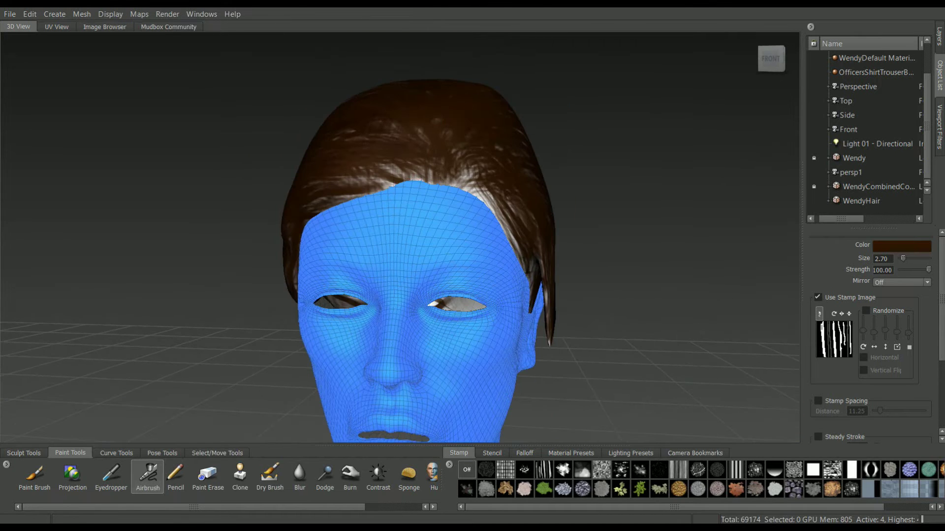
Paint brown over the light edges of the right temple hairline and behind the ear at size 2.70
{"action": "left_click_drag", "start_coordinate": [518, 195], "coordinate": [492, 216]}
{"action": "mouse_move", "coordinate": [492, 217]}
{"action": "left_mouse_down", "text": "alt"}
{"action": "mouse_move", "coordinate": [423, 222]}
{"action": "mouse_move", "coordinate": [246, 202]}
{"action": "left_mouse_up", "text": "alt"}
{"action": "mouse_move", "coordinate": [334, 232]}
{"action": "left_mouse_down"}
{"action": "mouse_move", "coordinate": [310, 266]}
{"action": "mouse_move", "coordinate": [320, 290]}
{"action": "left_mouse_up"}
{"action": "mouse_move", "coordinate": [320, 290]}
{"action": "left_mouse_down", "text": "alt"}
{"action": "mouse_move", "coordinate": [421, 326]}
{"action": "mouse_move", "coordinate": [354, 364]}
{"action": "left_mouse_up", "text": "alt"}
{"action": "mouse_move", "coordinate": [355, 365]}
{"action": "left_mouse_down"}
{"action": "mouse_move", "coordinate": [345, 379]}
{"action": "mouse_move", "coordinate": [376, 325]}
{"action": "left_mouse_up"}
{"action": "mouse_move", "coordinate": [376, 324]}
{"action": "left_mouse_down", "text": "alt"}
{"action": "mouse_move", "coordinate": [473, 340]}
{"action": "mouse_move", "coordinate": [526, 296]}
{"action": "left_mouse_up", "text": "alt"}
{"action": "left_click_drag", "start_coordinate": [527, 296], "coordinate": [479, 310]}
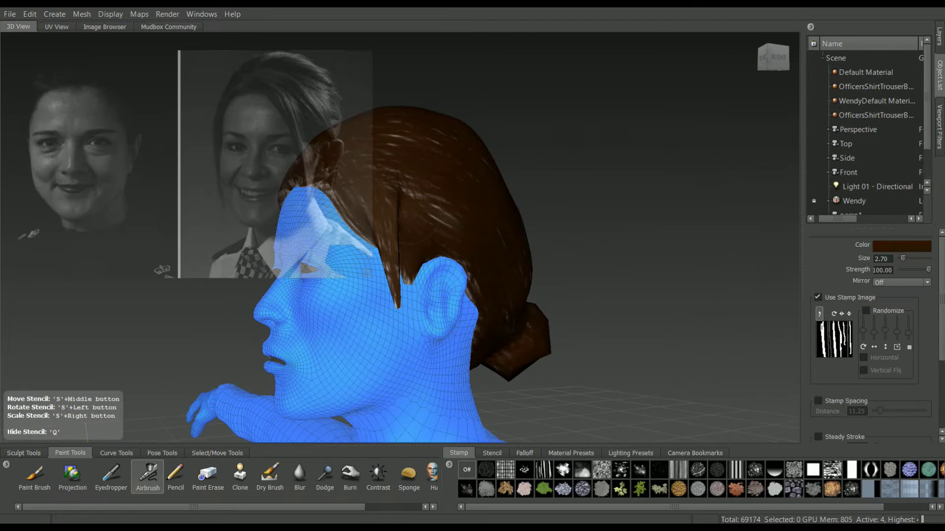
Switch briefly to the Projection tool, return to the Airbrush, and hide the Wendy mesh to expose the inside of the hair
{"action": "left_click", "coordinate": [73, 475]}
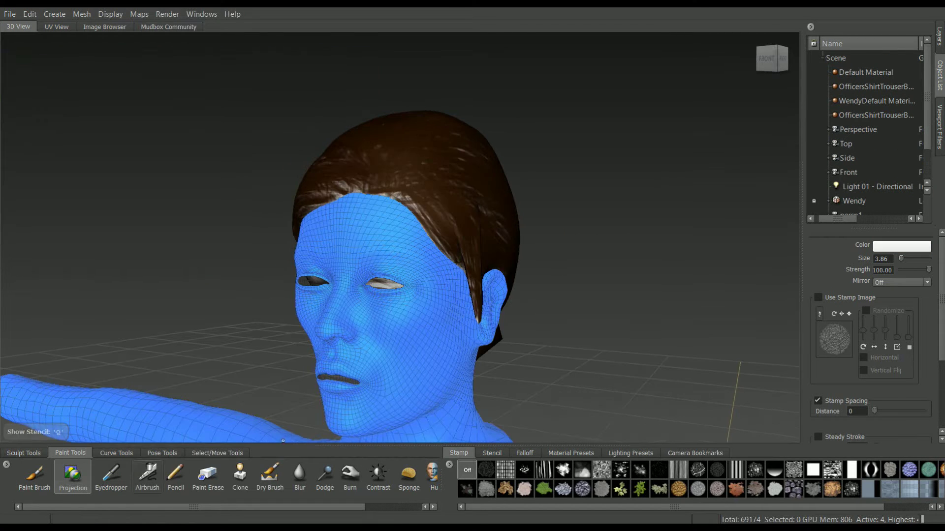
{"action": "left_click", "coordinate": [147, 475]}
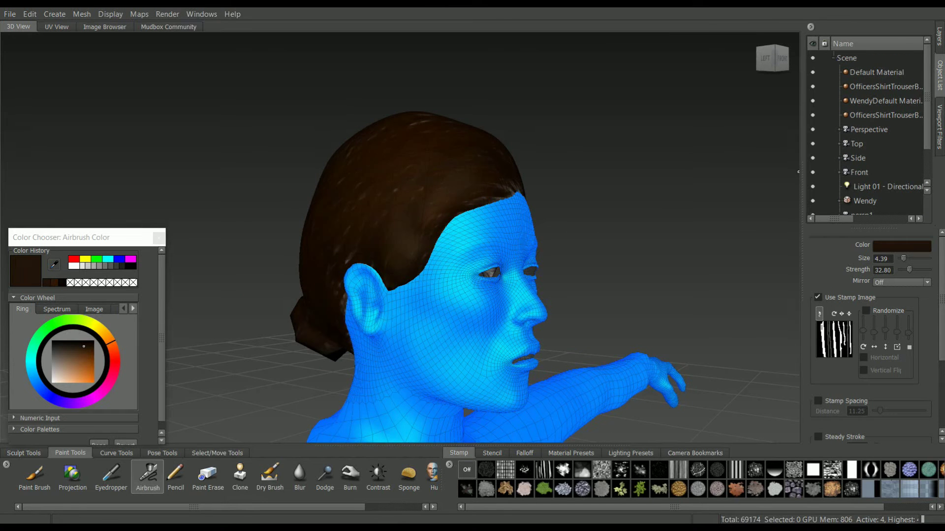
{"action": "left_click", "coordinate": [813, 200]}
{"action": "left_click_drag", "start_coordinate": [656, 217], "coordinate": [439, 204], "text": "alt"}
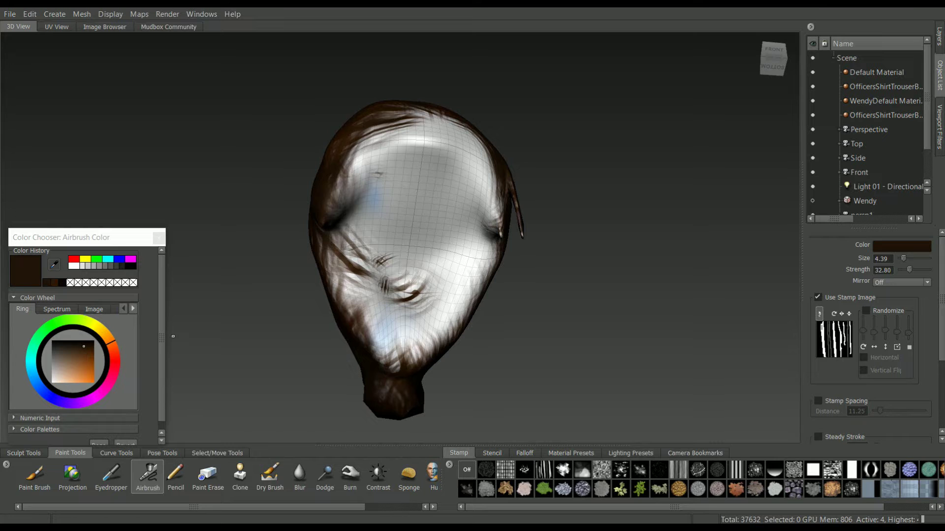
Airbrush a slightly lighter brown over one side of the hair's white inner surface at size 4.39 and strength 32.80
{"action": "middle_click_drag", "start_coordinate": [461, 241], "coordinate": [448, 276], "text": "alt"}
{"action": "right_click_drag", "start_coordinate": [447, 276], "coordinate": [510, 238], "text": "alt"}
{"action": "left_click_drag", "start_coordinate": [411, 192], "coordinate": [369, 253]}
{"action": "mouse_move", "coordinate": [397, 217]}
{"action": "left_mouse_down", "text": "alt"}
{"action": "mouse_move", "coordinate": [421, 183]}
{"action": "mouse_move", "coordinate": [384, 211]}
{"action": "left_mouse_up", "text": "alt"}
{"action": "mouse_move", "coordinate": [387, 178]}
{"action": "left_mouse_down"}
{"action": "mouse_move", "coordinate": [365, 219]}
{"action": "mouse_move", "coordinate": [379, 291]}
{"action": "mouse_move", "coordinate": [353, 318]}
{"action": "mouse_move", "coordinate": [363, 262]}
{"action": "mouse_move", "coordinate": [358, 351]}
{"action": "left_mouse_up"}
{"action": "mouse_move", "coordinate": [352, 315]}
{"action": "left_mouse_down"}
{"action": "mouse_move", "coordinate": [356, 376]}
{"action": "mouse_move", "coordinate": [414, 281]}
{"action": "mouse_move", "coordinate": [485, 280]}
{"action": "mouse_move", "coordinate": [433, 237]}
{"action": "left_mouse_up"}
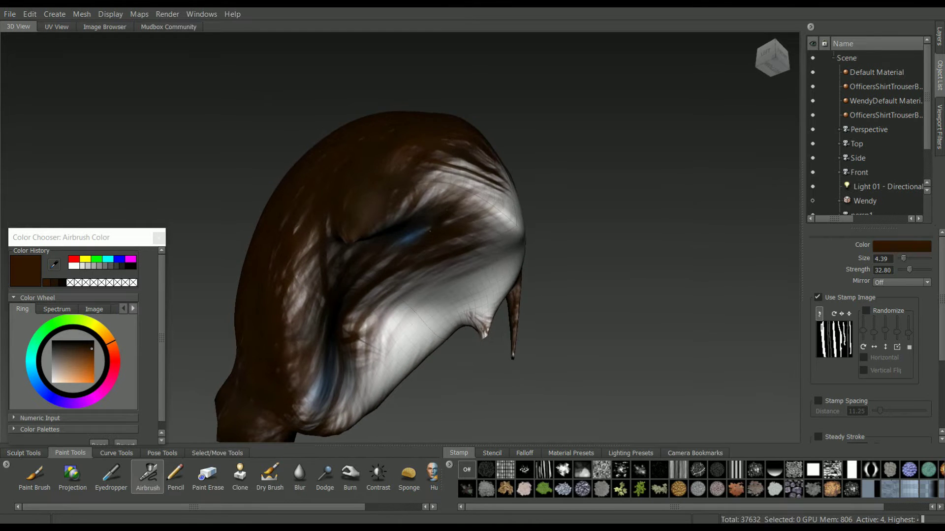
Extend the brown strands across the centre and opposite side of the hair's inner surface with downward strokes
{"action": "left_click_drag", "start_coordinate": [454, 196], "coordinate": [325, 304]}
{"action": "left_click_drag", "start_coordinate": [383, 315], "coordinate": [367, 367]}
{"action": "mouse_move", "coordinate": [463, 276]}
{"action": "left_mouse_down"}
{"action": "mouse_move", "coordinate": [389, 295]}
{"action": "mouse_move", "coordinate": [382, 286]}
{"action": "left_mouse_up"}
{"action": "left_click_drag", "start_coordinate": [460, 212], "coordinate": [421, 315]}
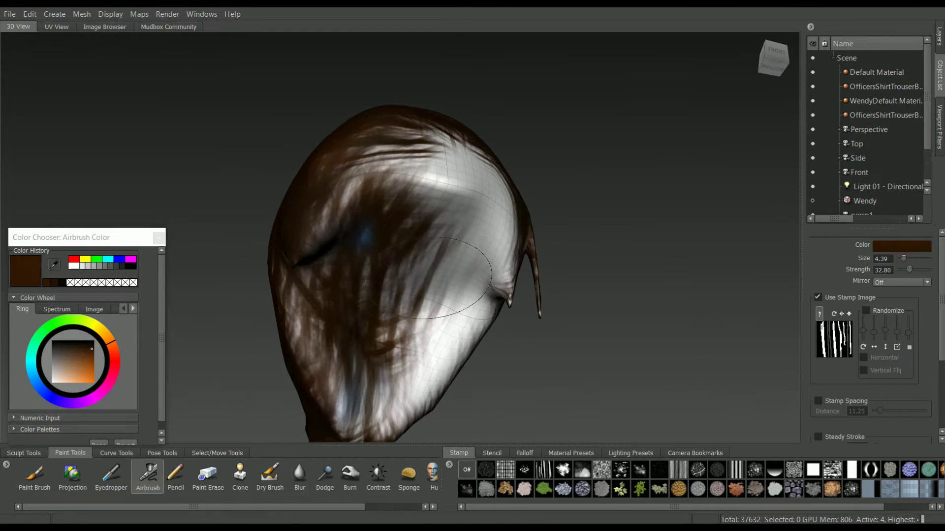
{"action": "left_click_drag", "start_coordinate": [445, 256], "coordinate": [418, 340]}
{"action": "left_click_drag", "start_coordinate": [465, 207], "coordinate": [414, 290]}
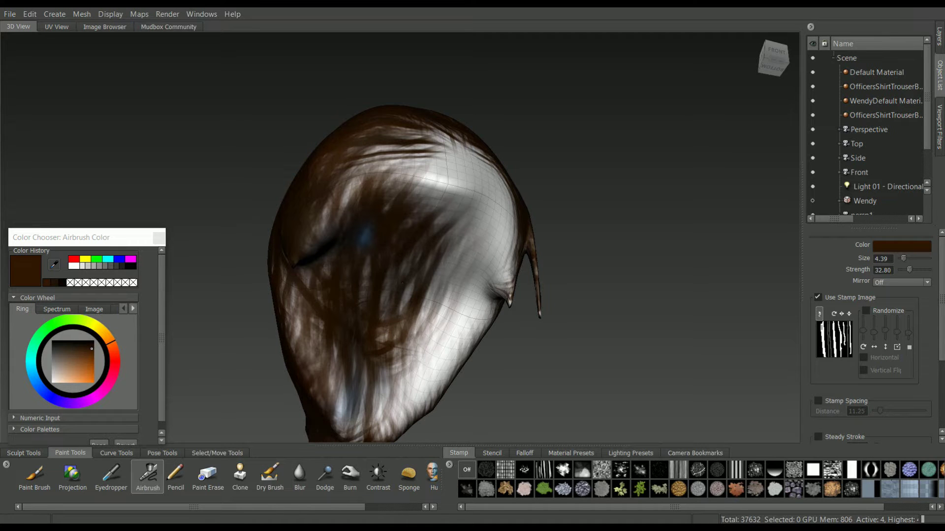
{"action": "left_click_drag", "start_coordinate": [446, 247], "coordinate": [423, 366]}
{"action": "mouse_move", "coordinate": [455, 231]}
{"action": "left_mouse_down"}
{"action": "mouse_move", "coordinate": [440, 296]}
{"action": "mouse_move", "coordinate": [443, 246]}
{"action": "mouse_move", "coordinate": [477, 280]}
{"action": "mouse_move", "coordinate": [468, 216]}
{"action": "mouse_move", "coordinate": [475, 266]}
{"action": "mouse_move", "coordinate": [473, 231]}
{"action": "left_mouse_up"}
{"action": "mouse_move", "coordinate": [391, 197]}
{"action": "left_mouse_down", "text": "alt"}
{"action": "mouse_move", "coordinate": [358, 271]}
{"action": "mouse_move", "coordinate": [411, 215]}
{"action": "left_mouse_up", "text": "alt"}
{"action": "right_click_drag", "start_coordinate": [410, 222], "coordinate": [483, 218], "text": "alt"}
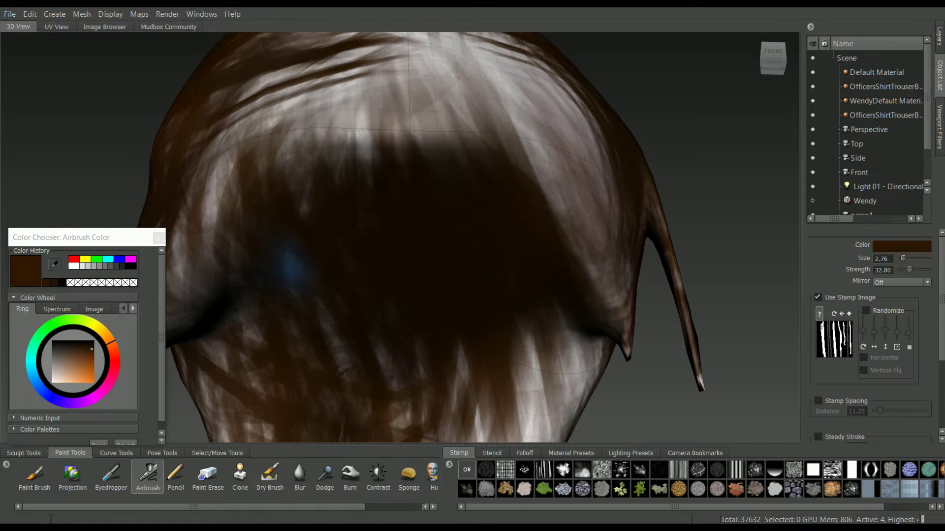
Darken the upper inner surface behind the front hairline with brown strands at size 2.76
{"action": "mouse_move", "coordinate": [500, 209]}
{"action": "left_mouse_down"}
{"action": "mouse_move", "coordinate": [354, 137]}
{"action": "mouse_move", "coordinate": [285, 140]}
{"action": "mouse_move", "coordinate": [226, 207]}
{"action": "mouse_move", "coordinate": [397, 142]}
{"action": "left_mouse_up"}
{"action": "middle_click_drag", "start_coordinate": [398, 142], "coordinate": [390, 211], "text": "alt"}
{"action": "mouse_move", "coordinate": [394, 212]}
{"action": "left_mouse_down"}
{"action": "mouse_move", "coordinate": [438, 209]}
{"action": "mouse_move", "coordinate": [497, 223]}
{"action": "mouse_move", "coordinate": [554, 256]}
{"action": "mouse_move", "coordinate": [563, 237]}
{"action": "mouse_move", "coordinate": [546, 212]}
{"action": "left_mouse_up"}
{"action": "left_click_drag", "start_coordinate": [546, 212], "coordinate": [563, 193], "text": "alt"}
{"action": "left_click_drag", "start_coordinate": [419, 164], "coordinate": [364, 167]}
{"action": "left_click_drag", "start_coordinate": [393, 128], "coordinate": [305, 196]}
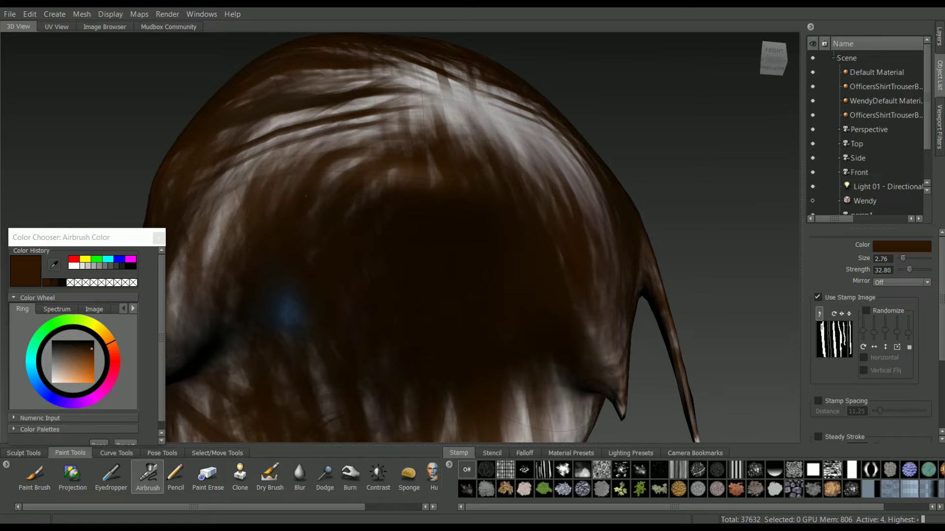
{"action": "left_click_drag", "start_coordinate": [431, 175], "coordinate": [411, 184]}
{"action": "left_click_drag", "start_coordinate": [411, 185], "coordinate": [411, 172], "text": "alt"}
{"action": "middle_click_drag", "start_coordinate": [411, 173], "coordinate": [478, 138], "text": "alt"}
Airbrush brown strands down the inner side and over the light lower part of the hair's inner surface
{"action": "left_click_drag", "start_coordinate": [295, 172], "coordinate": [251, 251]}
{"action": "left_click_drag", "start_coordinate": [343, 227], "coordinate": [344, 138], "text": "alt"}
{"action": "middle_click_drag", "start_coordinate": [433, 404], "coordinate": [392, 256], "text": "alt"}
{"action": "left_click_drag", "start_coordinate": [291, 246], "coordinate": [330, 389]}
{"action": "mouse_move", "coordinate": [348, 296]}
{"action": "left_mouse_down"}
{"action": "mouse_move", "coordinate": [377, 428]}
{"action": "mouse_move", "coordinate": [458, 212]}
{"action": "left_mouse_up"}
{"action": "mouse_move", "coordinate": [435, 384]}
{"action": "left_mouse_down"}
{"action": "mouse_move", "coordinate": [477, 246]}
{"action": "mouse_move", "coordinate": [526, 148]}
{"action": "mouse_move", "coordinate": [547, 162]}
{"action": "mouse_move", "coordinate": [559, 120]}
{"action": "mouse_move", "coordinate": [593, 162]}
{"action": "mouse_move", "coordinate": [423, 320]}
{"action": "mouse_move", "coordinate": [379, 395]}
{"action": "left_mouse_up"}
Cover the remaining light streaks on the lower inner surface with brown at strength 100
{"action": "mouse_move", "coordinate": [274, 282]}
{"action": "right_mouse_down", "text": "alt"}
{"action": "mouse_move", "coordinate": [326, 370]}
{"action": "mouse_move", "coordinate": [680, 402]}
{"action": "right_mouse_up", "text": "alt"}
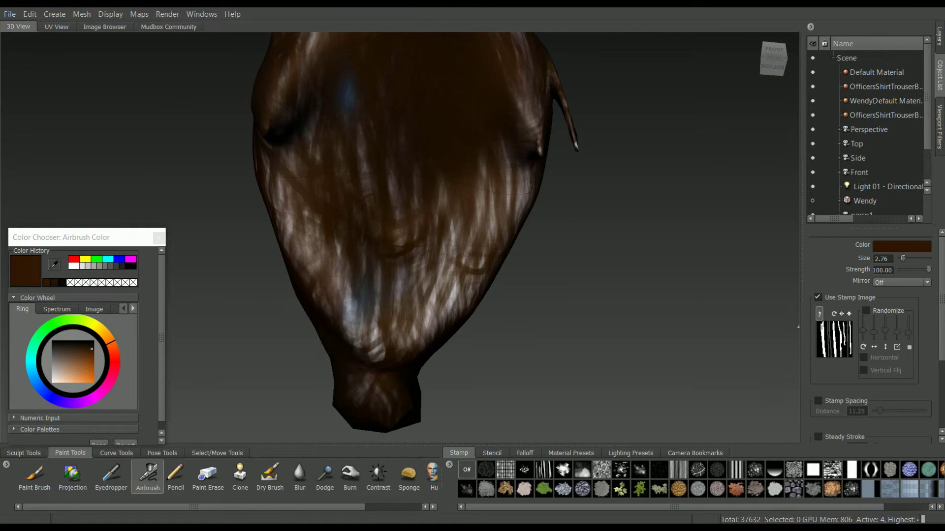
{"action": "mouse_move", "coordinate": [397, 318]}
{"action": "left_mouse_down"}
{"action": "mouse_move", "coordinate": [434, 251]}
{"action": "mouse_move", "coordinate": [472, 212]}
{"action": "left_mouse_up"}
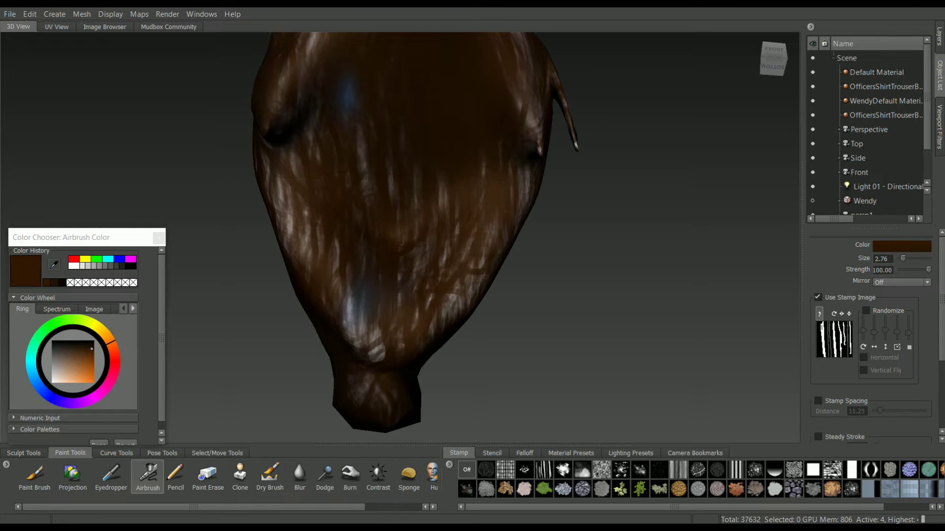
{"action": "middle_click_drag", "start_coordinate": [505, 211], "coordinate": [505, 310], "text": "alt"}
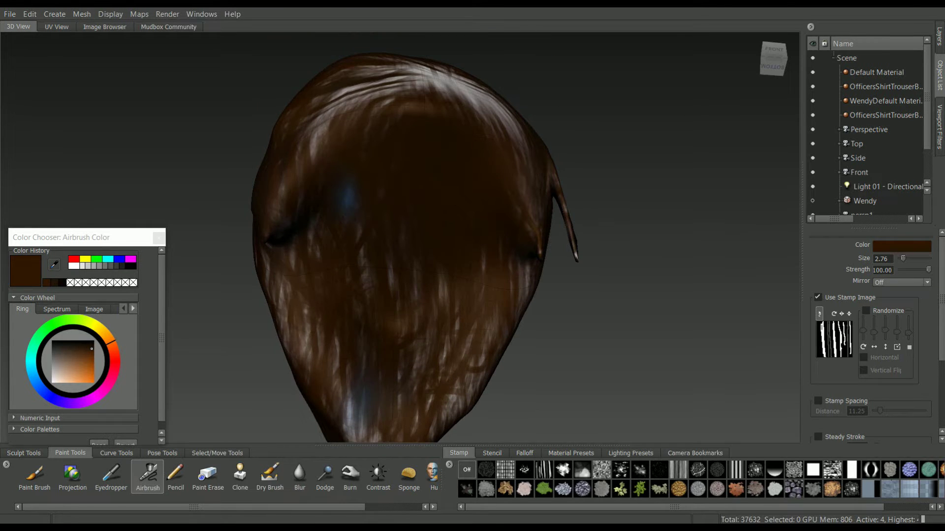
{"action": "middle_click_drag", "start_coordinate": [470, 385], "coordinate": [451, 274], "text": "alt"}
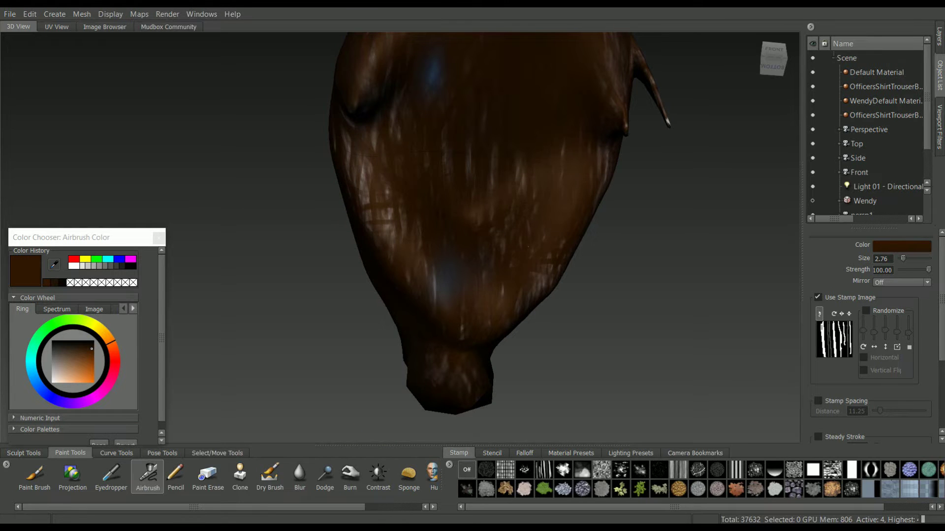
Lightly airbrush brown over the white band inside the front hairline at strength 12.10
{"action": "left_click_drag", "start_coordinate": [394, 181], "coordinate": [508, 211], "text": "alt"}
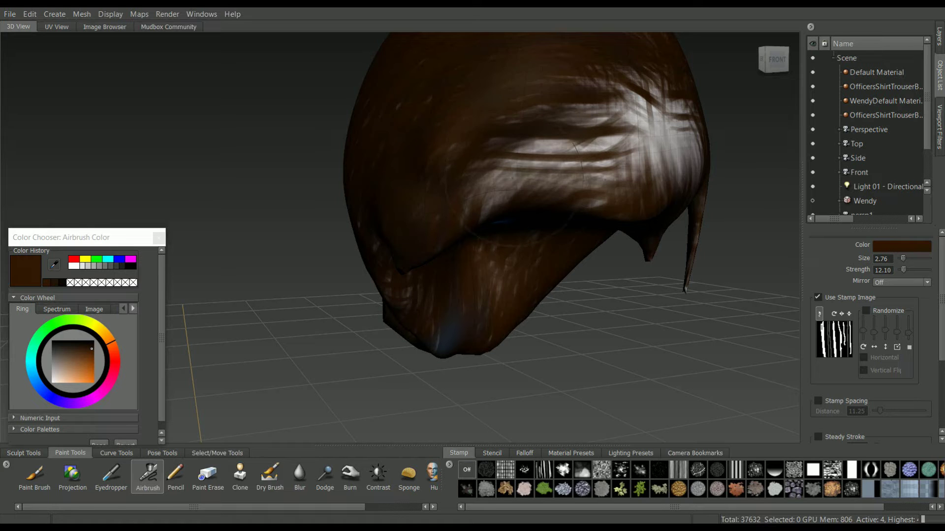
{"action": "mouse_move", "coordinate": [667, 147]}
{"action": "left_mouse_down", "text": "alt"}
{"action": "mouse_move", "coordinate": [573, 137]}
{"action": "mouse_move", "coordinate": [600, 132]}
{"action": "left_mouse_up", "text": "alt"}
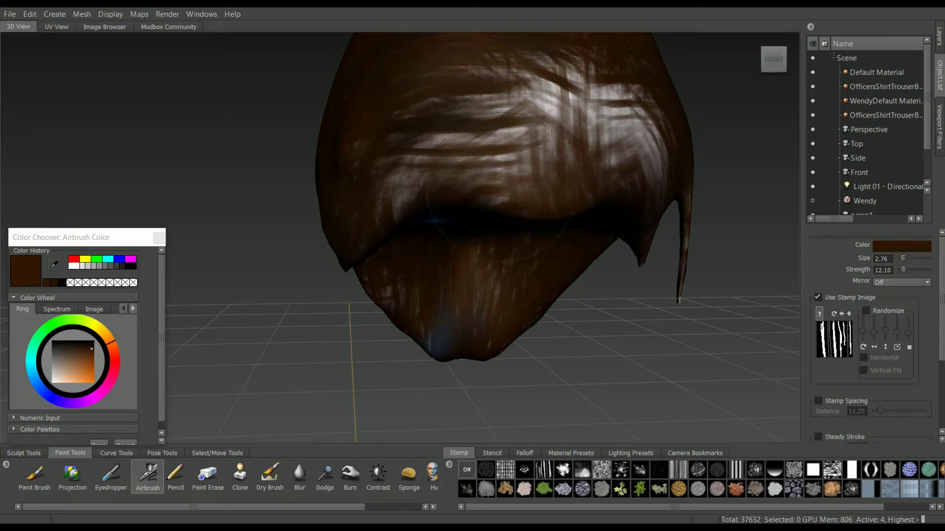
{"action": "left_click_drag", "start_coordinate": [525, 132], "coordinate": [497, 140]}
{"action": "scroll", "coordinate": [492, 148], "scroll_direction": "down", "scroll_amount": 5}
{"action": "left_click_drag", "start_coordinate": [458, 178], "coordinate": [569, 202], "text": "alt"}
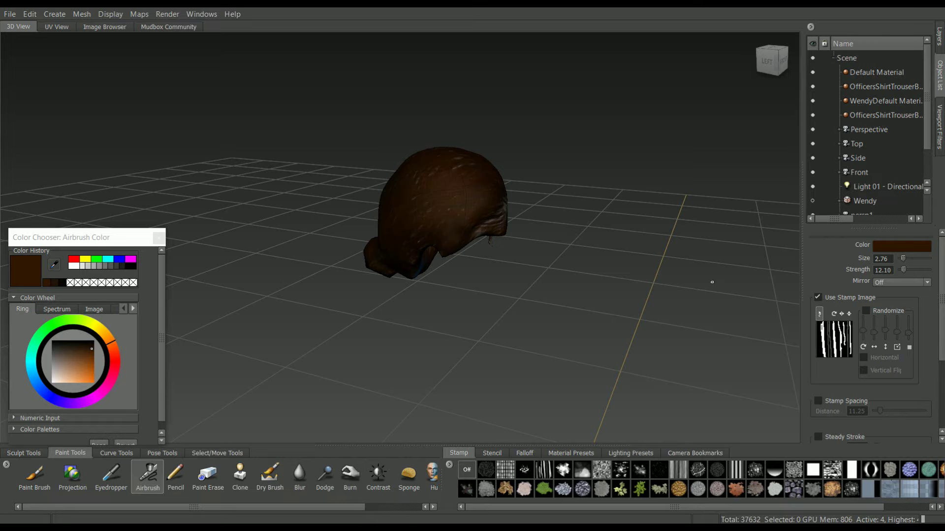
Show the Wendy mesh again and inspect the painted hair and loose strand beside the ear
{"action": "left_click", "coordinate": [813, 201]}
{"action": "left_click_drag", "start_coordinate": [534, 223], "coordinate": [265, 190], "text": "alt"}
{"action": "scroll", "coordinate": [438, 196], "scroll_direction": "up", "scroll_amount": 3}
{"action": "middle_click_drag", "start_coordinate": [266, 190], "coordinate": [318, 187], "text": "alt"}
{"action": "left_click_drag", "start_coordinate": [317, 187], "coordinate": [305, 211], "text": "alt"}
{"action": "middle_click_drag", "start_coordinate": [305, 211], "coordinate": [391, 232], "text": "alt"}
{"action": "right_click_drag", "start_coordinate": [391, 232], "coordinate": [511, 230], "text": "alt"}
{"action": "left_click_drag", "start_coordinate": [511, 231], "coordinate": [498, 229], "text": "alt"}
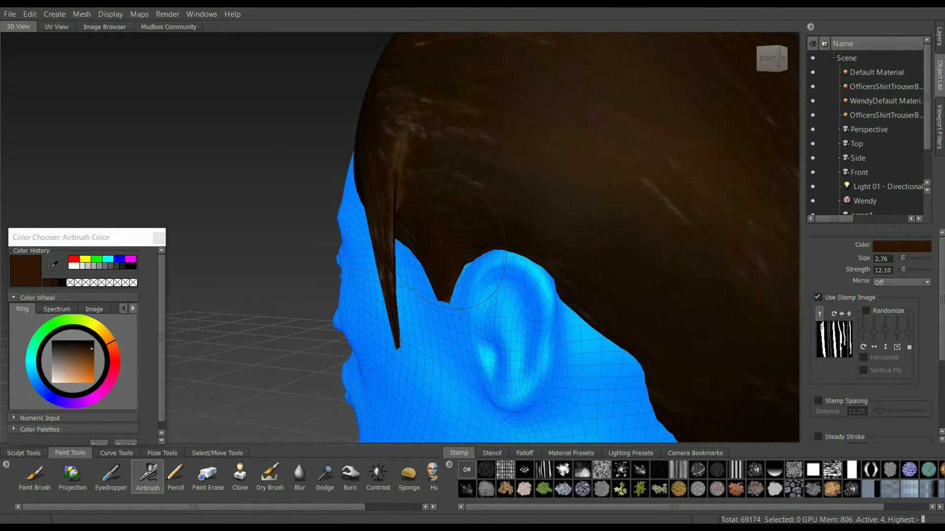
{"action": "left_click_drag", "start_coordinate": [399, 338], "coordinate": [507, 342], "text": "alt"}
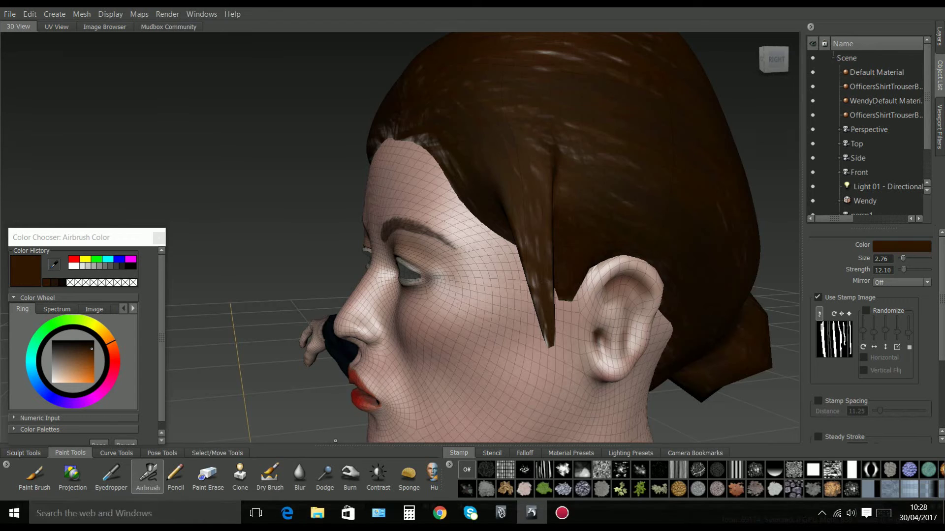
Freeze the hair around the root of the loose strand at size 3.86, clearing the freeze along its lower length
{"action": "left_click", "coordinate": [24, 453]}
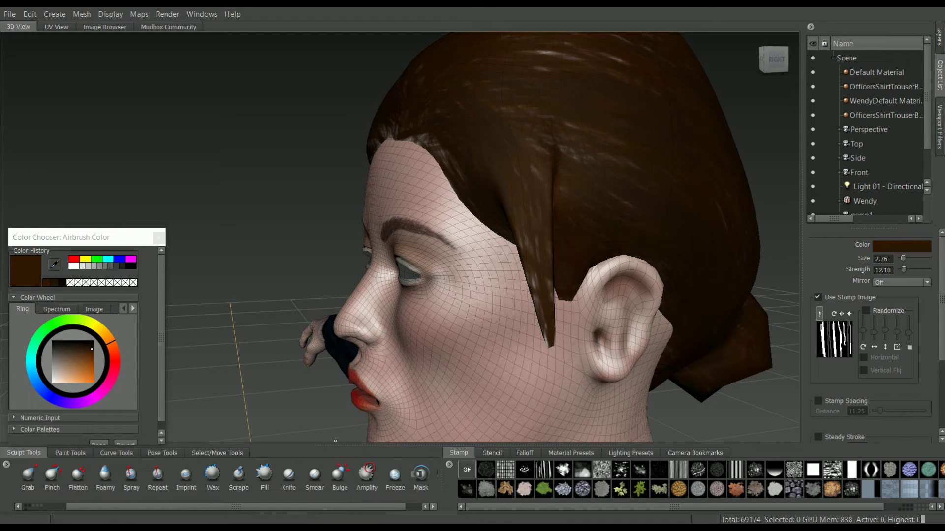
{"action": "left_click", "coordinate": [395, 475]}
{"action": "left_click", "coordinate": [537, 197]}
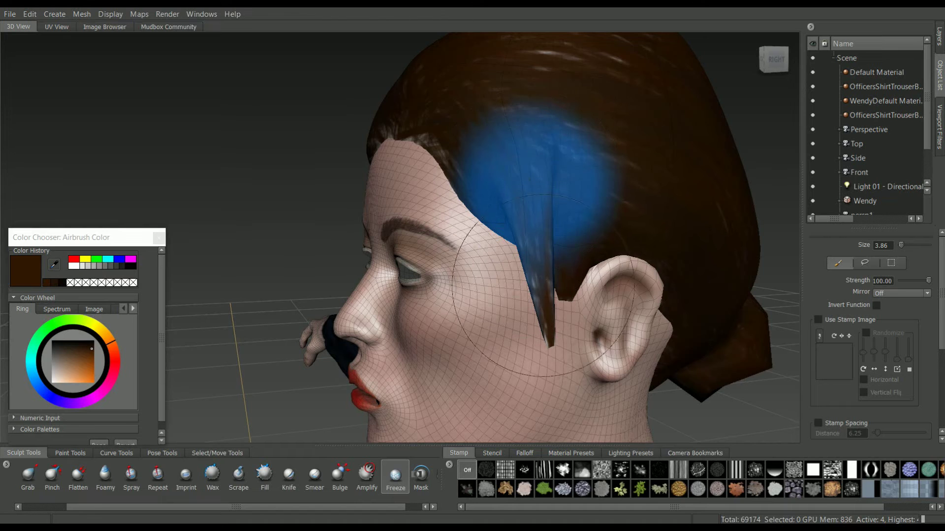
{"action": "left_click", "coordinate": [543, 287], "text": "ctrl"}
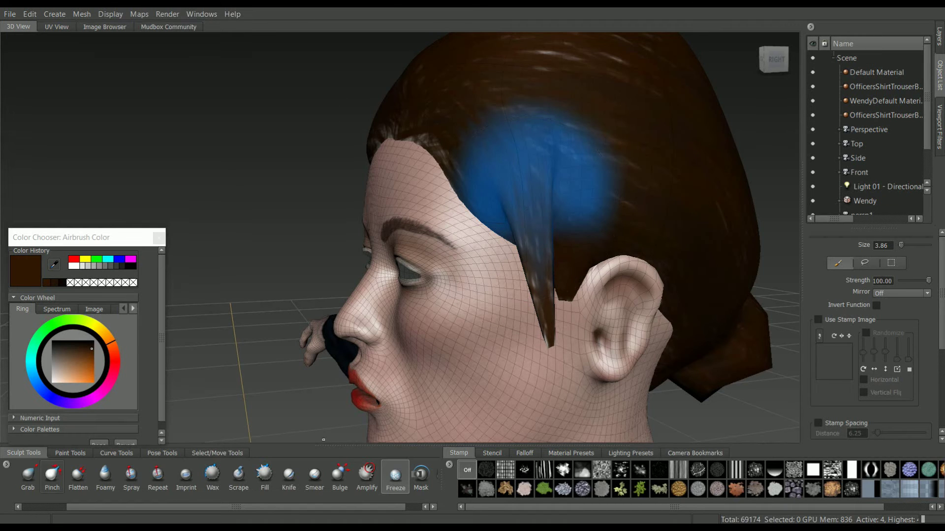
Try Pinch on the tip of the loose strand and lock the Wendy mesh
{"action": "left_click", "coordinate": [52, 475]}
{"action": "left_click_drag", "start_coordinate": [558, 335], "coordinate": [565, 331]}
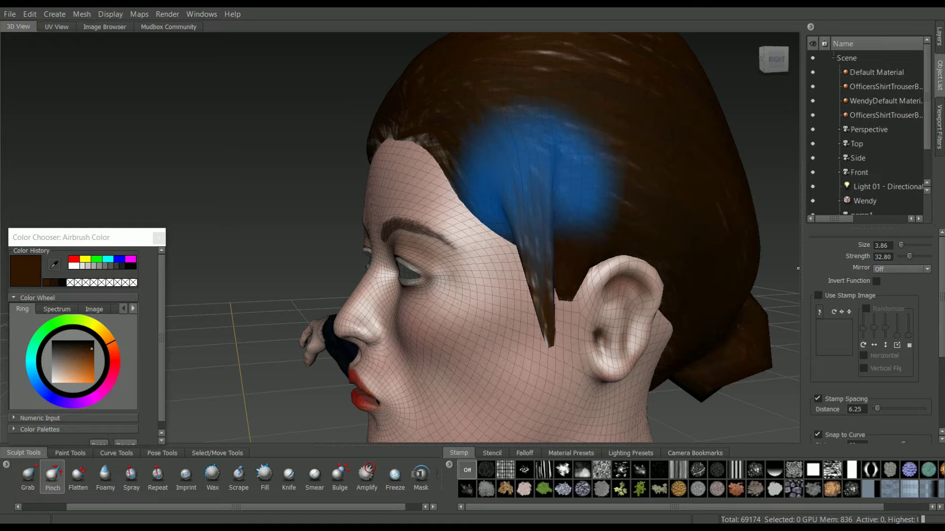
{"action": "left_click", "coordinate": [824, 201]}
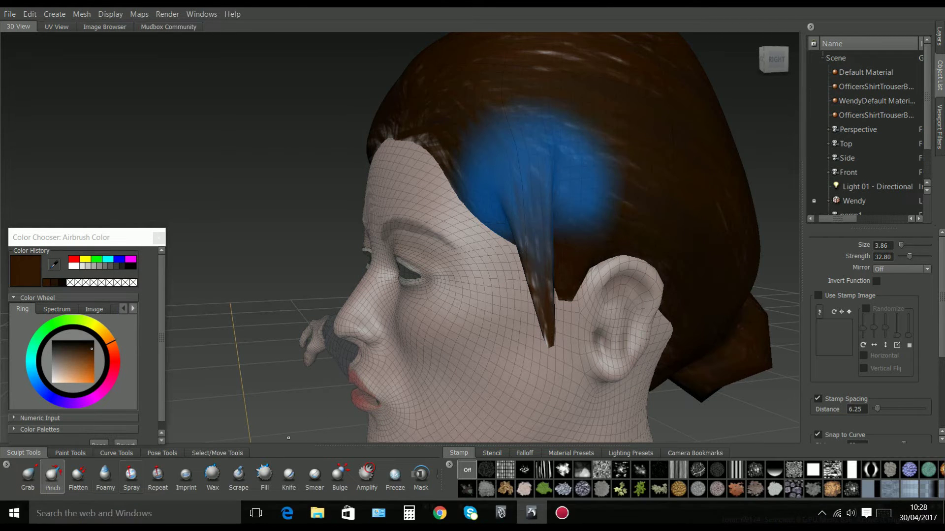
Try to reposition the loose strand with the Grab tool at size 3.86 and undo the move
{"action": "left_click", "coordinate": [28, 475]}
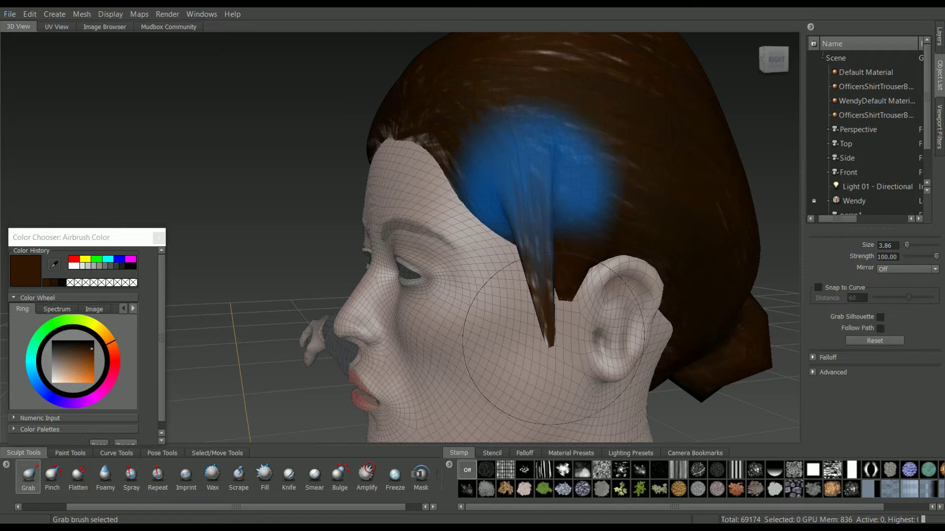
{"action": "mouse_move", "coordinate": [505, 340]}
{"action": "left_mouse_down"}
{"action": "mouse_move", "coordinate": [704, 340]}
{"action": "mouse_move", "coordinate": [435, 344]}
{"action": "mouse_move", "coordinate": [457, 342]}
{"action": "left_mouse_up"}
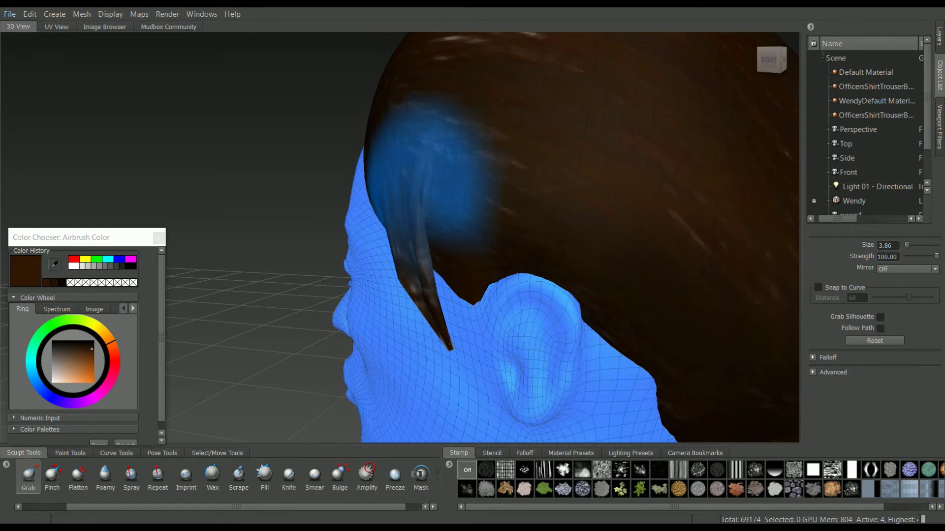
{"action": "key", "text": "ctrl+z"}
{"action": "key", "text": "ctrl+z"}
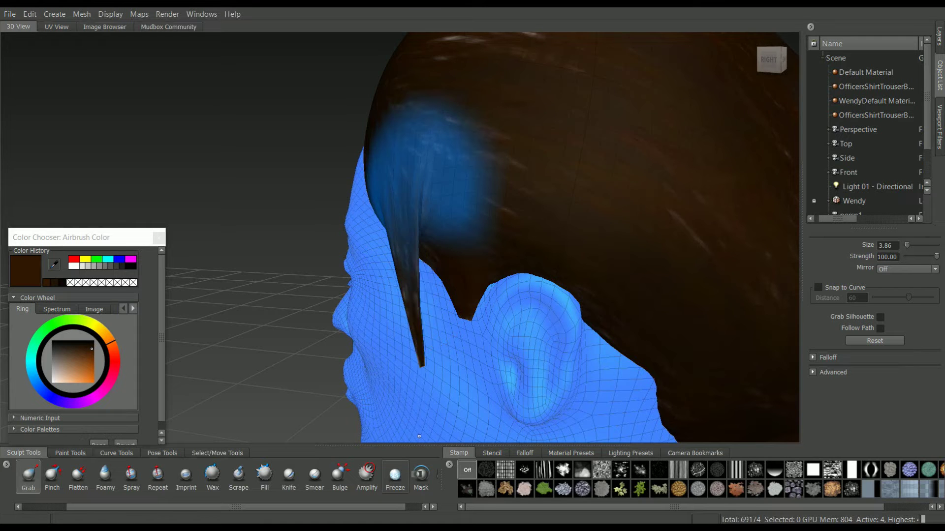
Freeze the hair in front of the ear so that only the lower part of the loose strand stays editable
{"action": "left_click", "coordinate": [395, 475]}
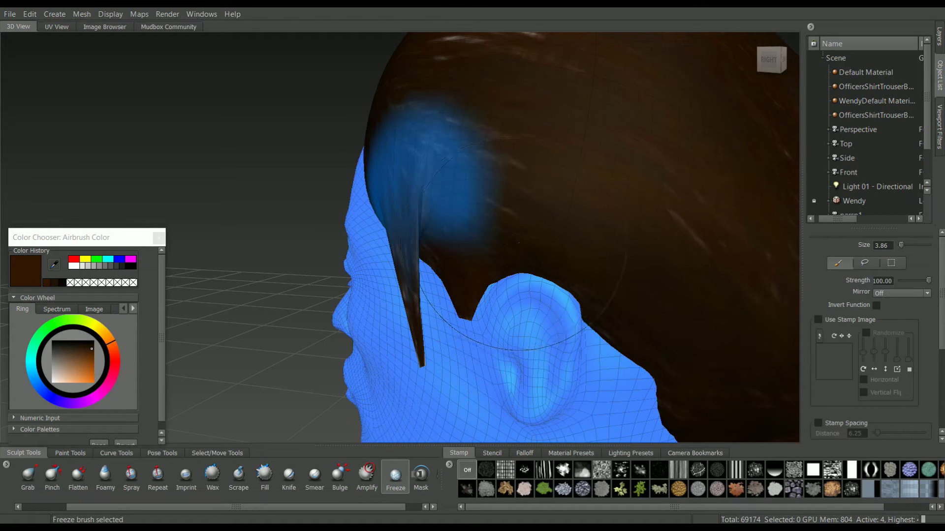
{"action": "mouse_move", "coordinate": [449, 241]}
{"action": "left_mouse_down"}
{"action": "mouse_move", "coordinate": [445, 262]}
{"action": "mouse_move", "coordinate": [457, 254]}
{"action": "left_mouse_up"}
{"action": "mouse_move", "coordinate": [418, 337]}
{"action": "left_mouse_down", "text": "alt"}
{"action": "mouse_move", "coordinate": [465, 325]}
{"action": "mouse_move", "coordinate": [502, 348]}
{"action": "mouse_move", "coordinate": [513, 342]}
{"action": "left_mouse_up", "text": "alt"}
Reposition the loose strand's lower end beside the cheek with Grab at size 2.30 and smooth it
{"action": "left_click", "coordinate": [28, 476]}
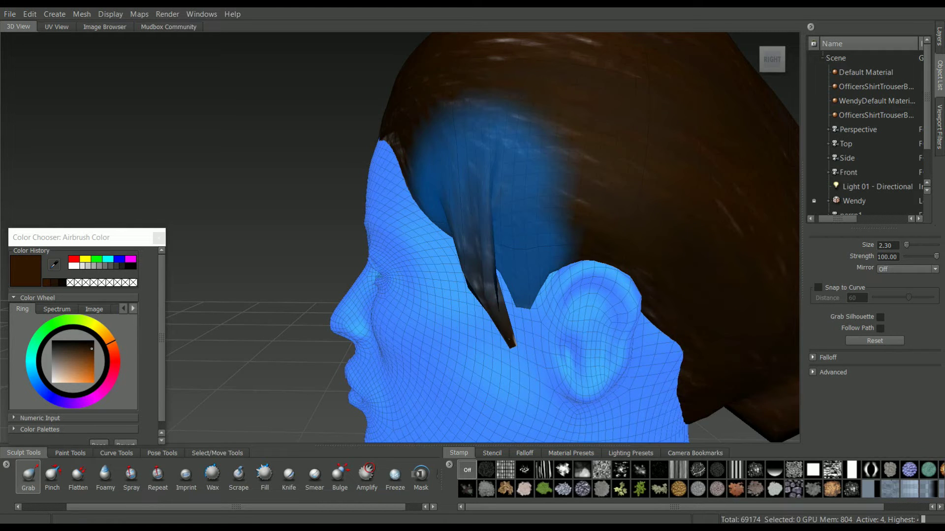
{"action": "left_click_drag", "start_coordinate": [484, 292], "coordinate": [501, 324], "text": "shift"}
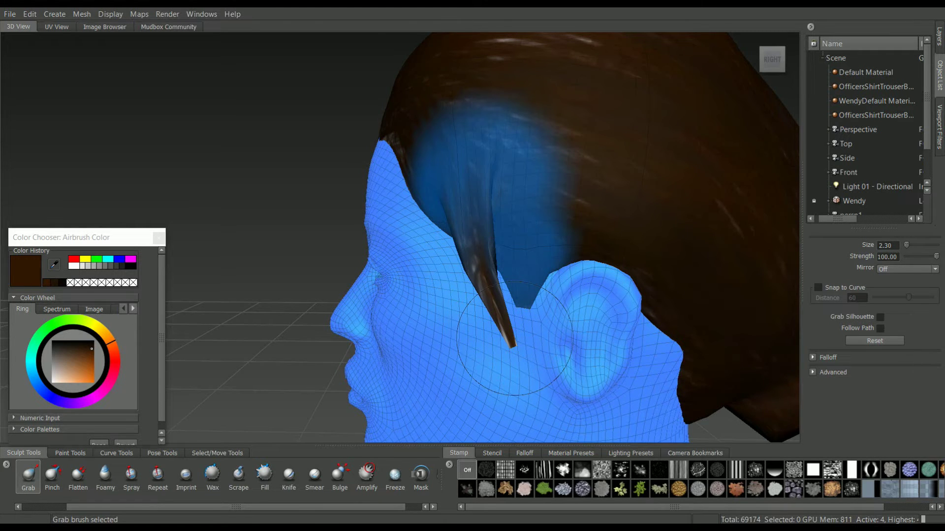
{"action": "left_click_drag", "start_coordinate": [497, 389], "coordinate": [694, 324], "text": "alt"}
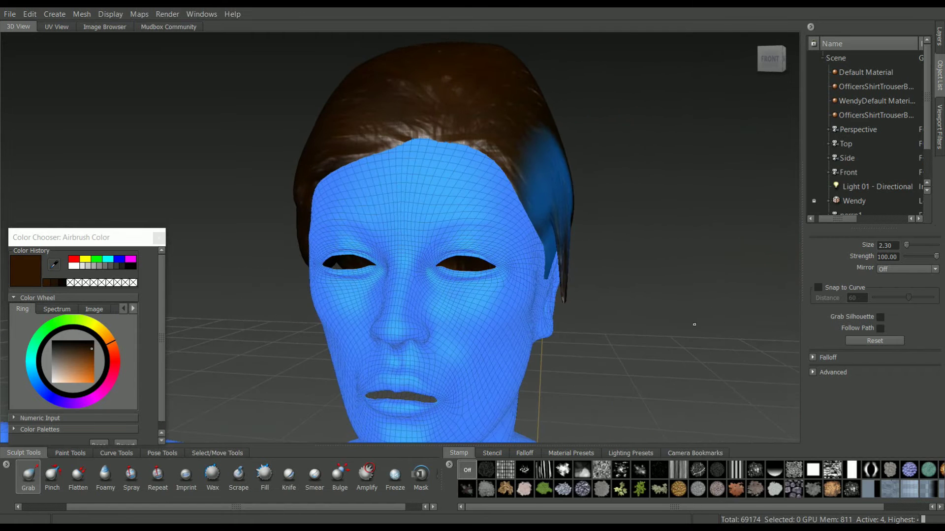
{"action": "mouse_move", "coordinate": [563, 300]}
{"action": "left_mouse_down"}
{"action": "mouse_move", "coordinate": [549, 301]}
{"action": "mouse_move", "coordinate": [584, 308]}
{"action": "mouse_move", "coordinate": [444, 312]}
{"action": "left_mouse_up"}
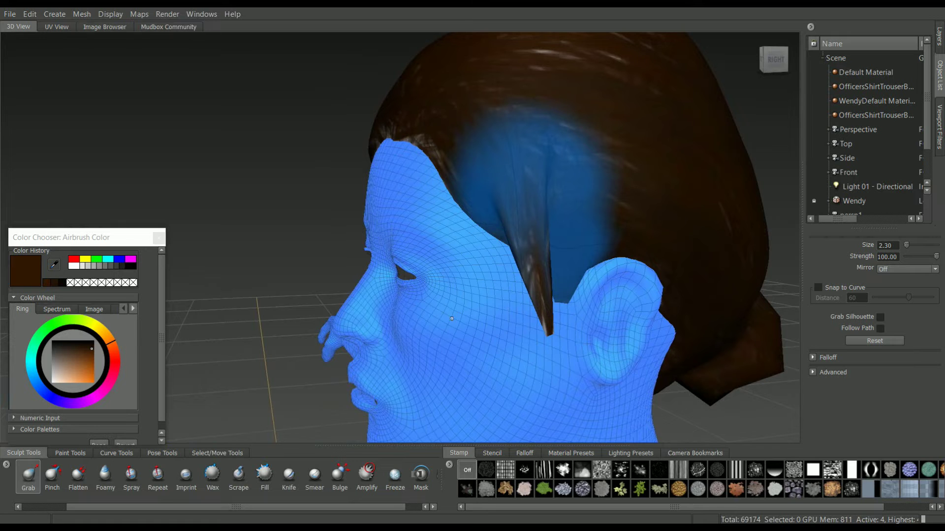
Unfreeze the hair around the loose strand and check the hairstyle from the front and side
{"action": "left_click", "coordinate": [395, 474]}
{"action": "mouse_move", "coordinate": [585, 211]}
{"action": "left_mouse_down", "text": "ctrl"}
{"action": "mouse_move", "coordinate": [556, 187]}
{"action": "mouse_move", "coordinate": [492, 162]}
{"action": "mouse_move", "coordinate": [502, 236]}
{"action": "mouse_move", "coordinate": [538, 348]}
{"action": "left_mouse_up", "text": "ctrl"}
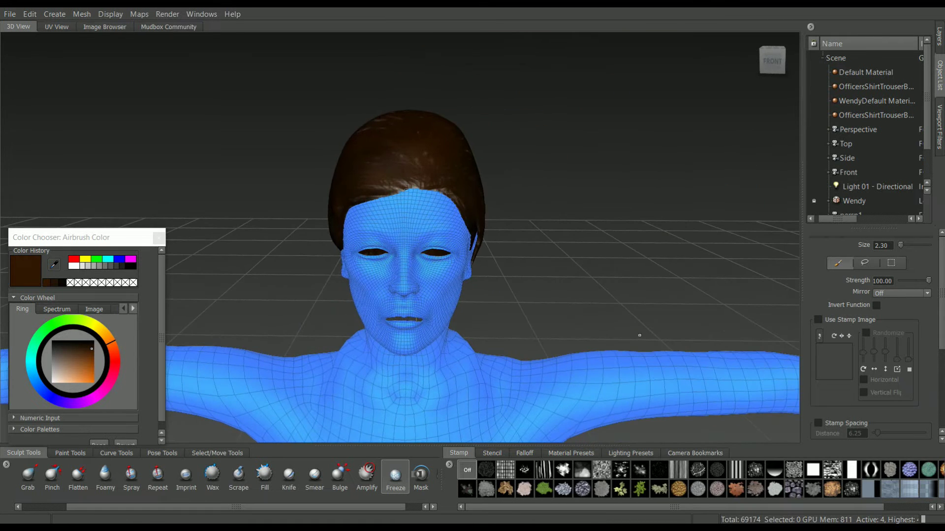
{"action": "middle_click_drag", "start_coordinate": [535, 186], "coordinate": [561, 301], "text": "alt"}
{"action": "left_click_drag", "start_coordinate": [561, 301], "coordinate": [559, 275], "text": "alt"}
{"action": "left_click_drag", "start_coordinate": [492, 206], "coordinate": [560, 228], "text": "alt"}
{"action": "left_click", "coordinate": [9, 14]}
{"action": "left_click", "coordinate": [23, 31]}
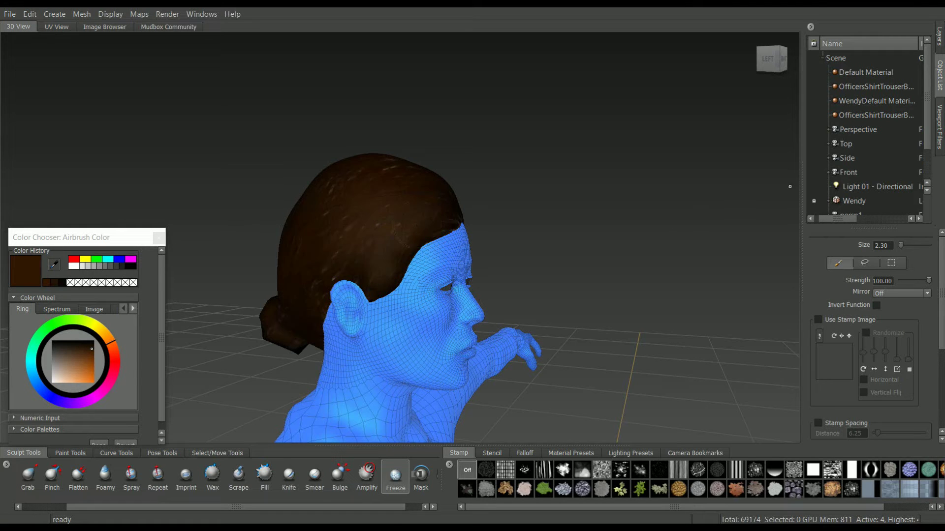
Unlock the Wendy mesh and delete it from the scene
{"action": "scroll", "coordinate": [798, 187], "scroll_direction": "down", "scroll_amount": 3}
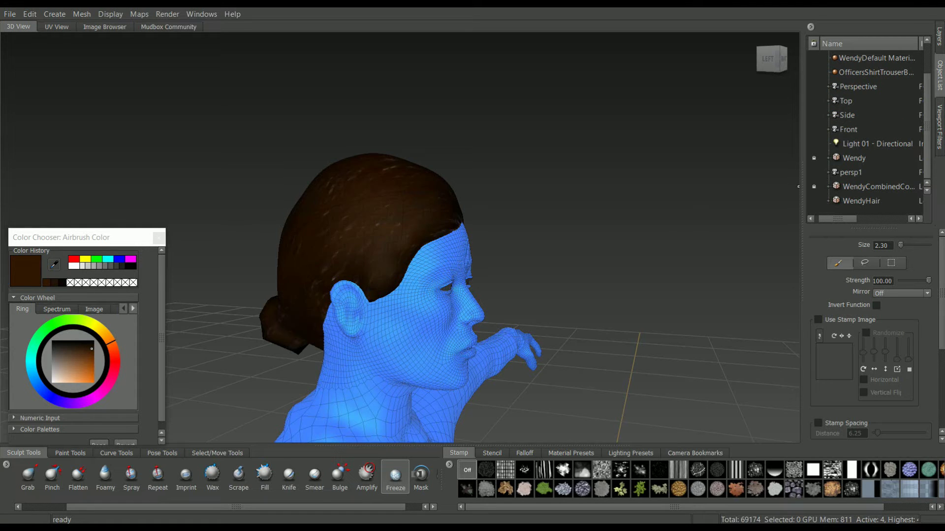
{"action": "scroll", "coordinate": [798, 186], "scroll_direction": "up", "scroll_amount": 3}
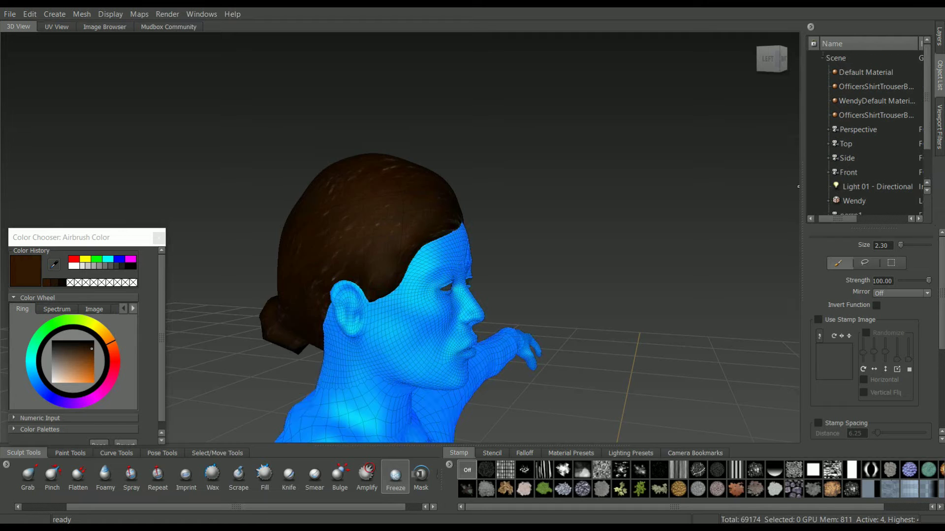
{"action": "left_click", "coordinate": [854, 201]}
{"action": "right_click", "coordinate": [854, 202]}
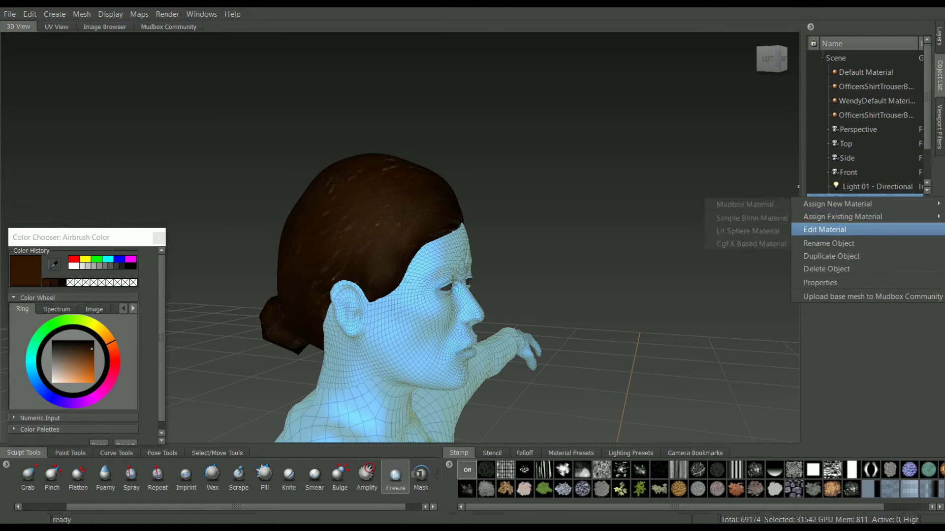
{"action": "left_click", "coordinate": [826, 269]}
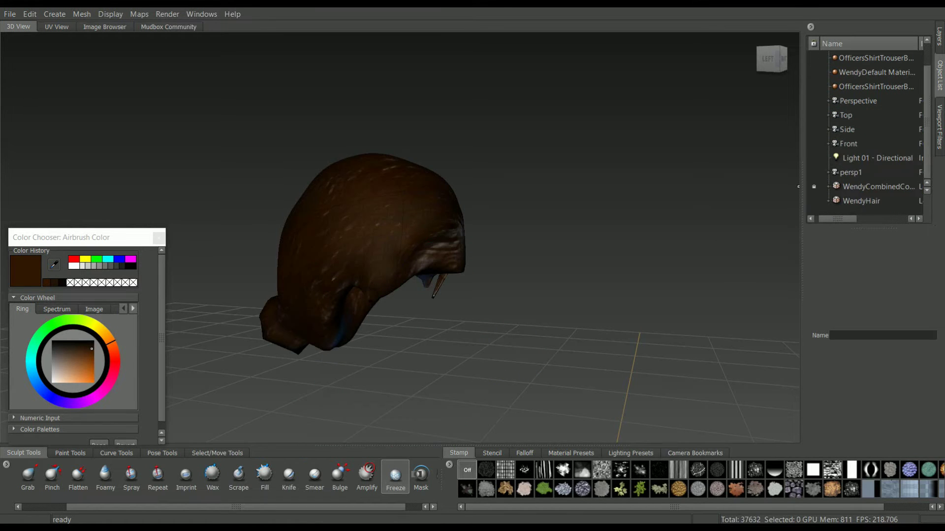
Delete the WendyCombinedCombatTrousers mesh from the scene and save the scene
{"action": "left_click", "coordinate": [854, 187]}
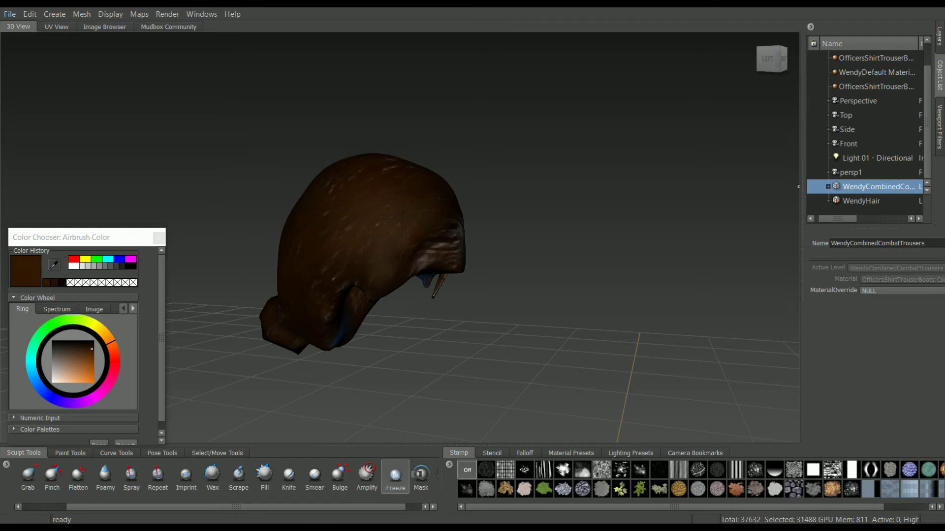
{"action": "right_click", "coordinate": [854, 187]}
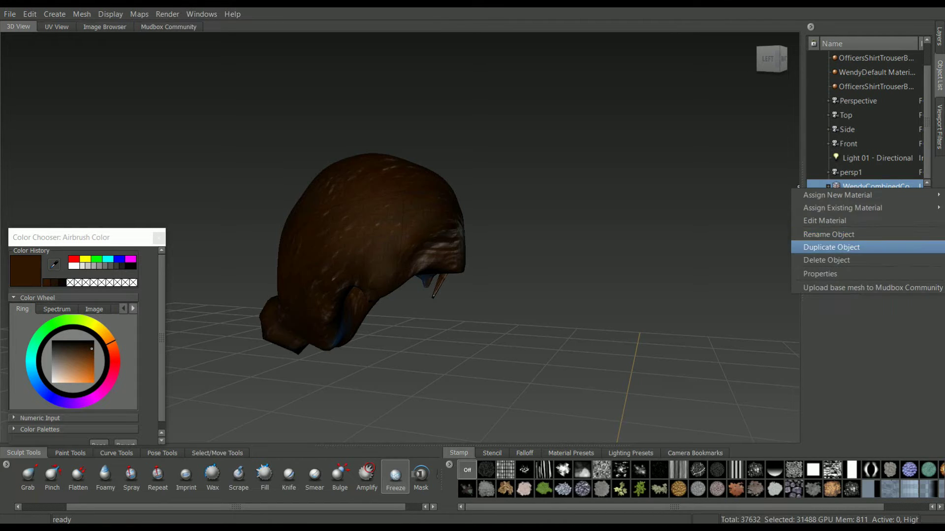
{"action": "left_click", "coordinate": [827, 260]}
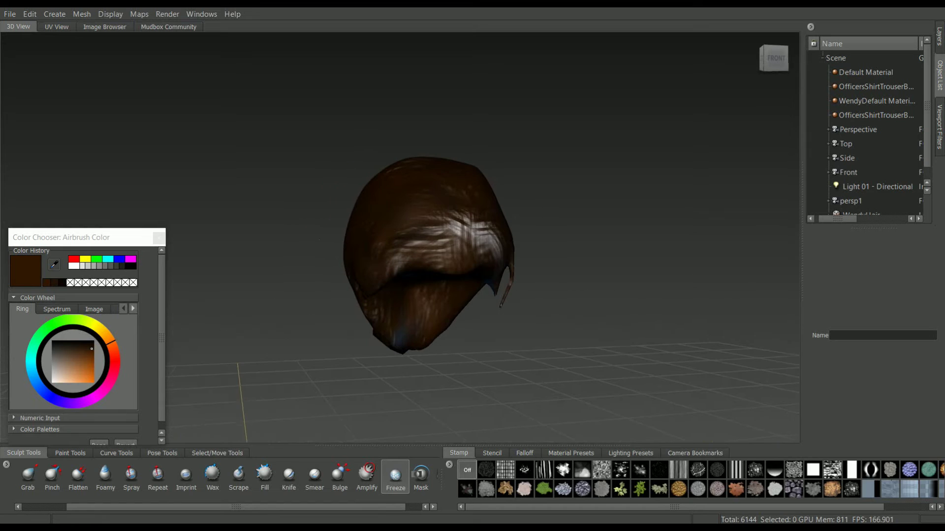
{"action": "left_click", "coordinate": [9, 14]}
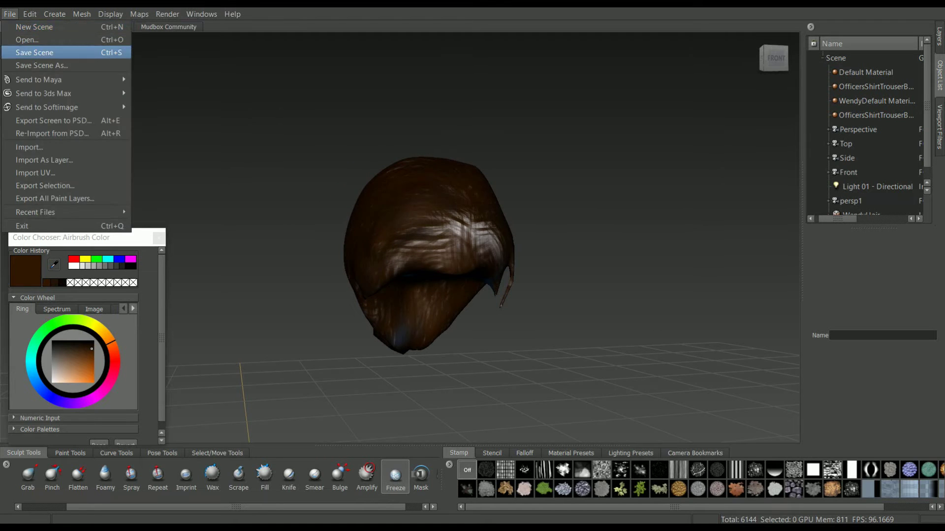
{"action": "left_click", "coordinate": [34, 53]}
Start exporting all paint layers and browse to the MDP_Project images folder for the export path
{"action": "middle_click_drag", "start_coordinate": [518, 217], "coordinate": [459, 217], "text": "alt"}
{"action": "left_click_drag", "start_coordinate": [327, 160], "coordinate": [321, 160], "text": "alt"}
{"action": "left_click", "coordinate": [10, 14]}
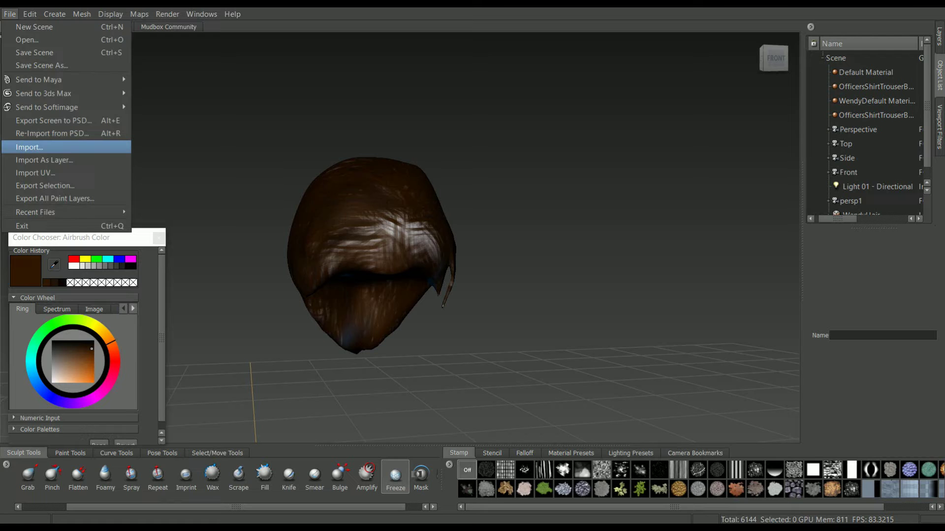
{"action": "key", "text": "Down"}
{"action": "key", "text": "Down"}
{"action": "key", "text": "Down"}
{"action": "key", "text": "Down"}
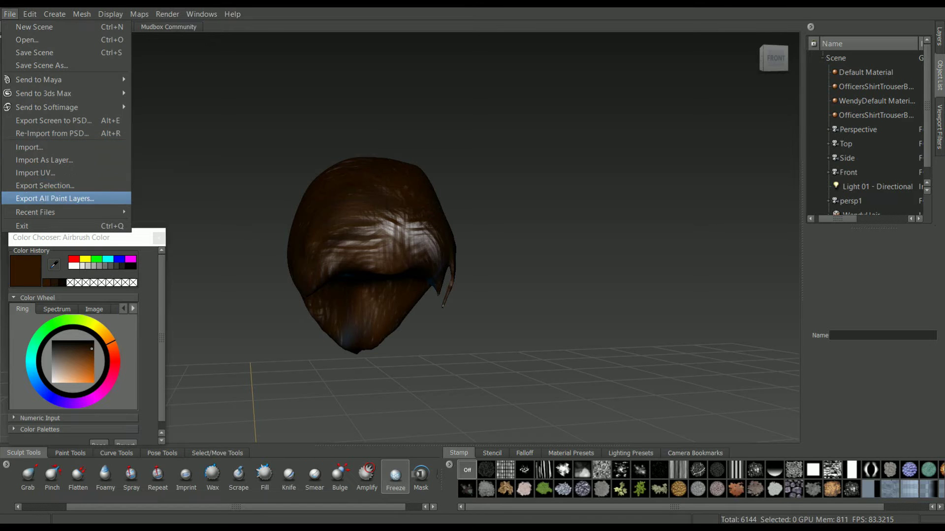
{"action": "key", "text": "Return"}
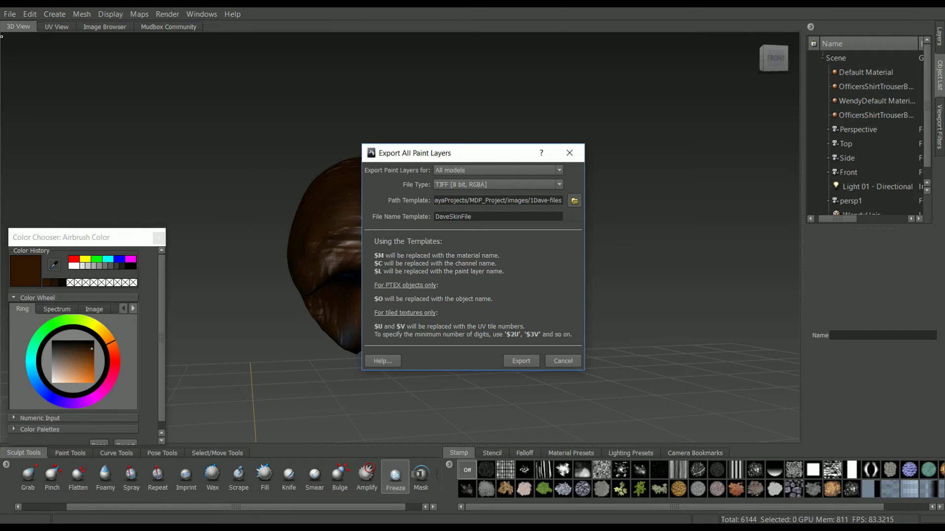
{"action": "left_click", "coordinate": [574, 200]}
{"action": "left_click", "coordinate": [582, 172]}
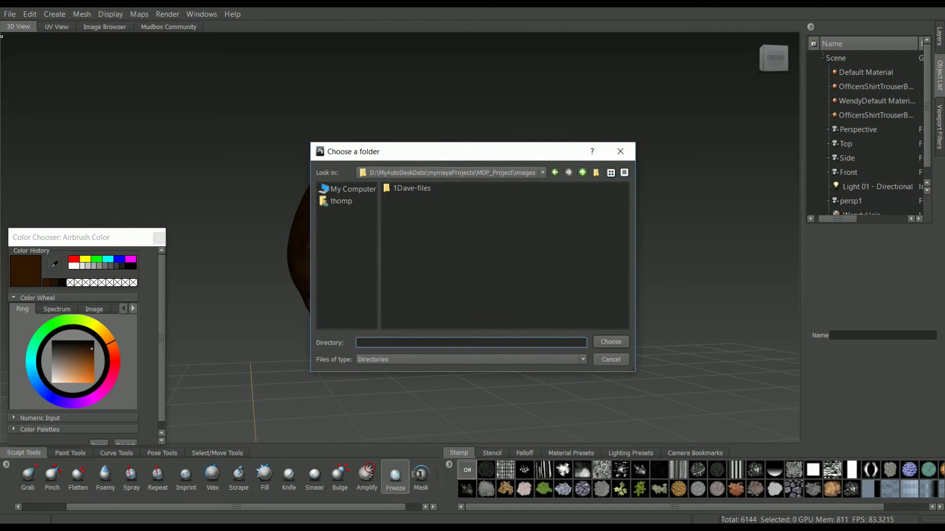
{"action": "left_click", "coordinate": [583, 172]}
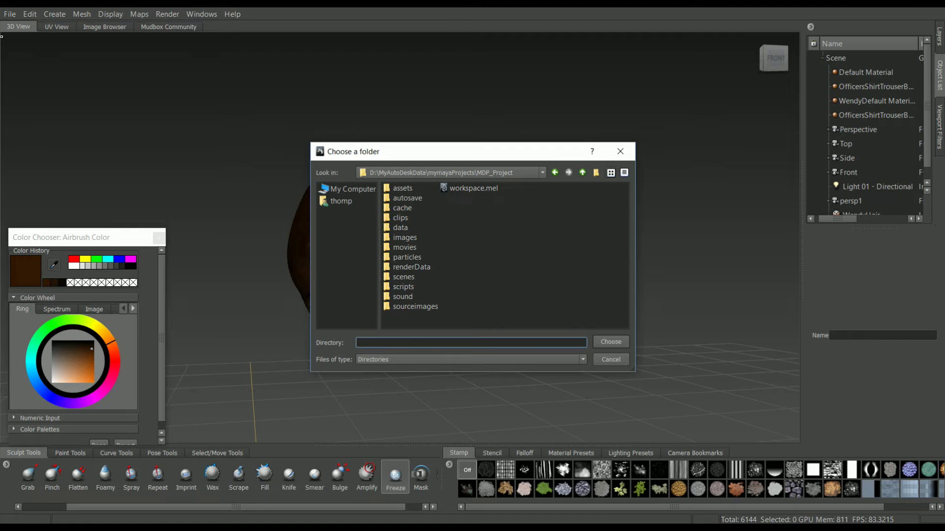
{"action": "left_click", "coordinate": [405, 237]}
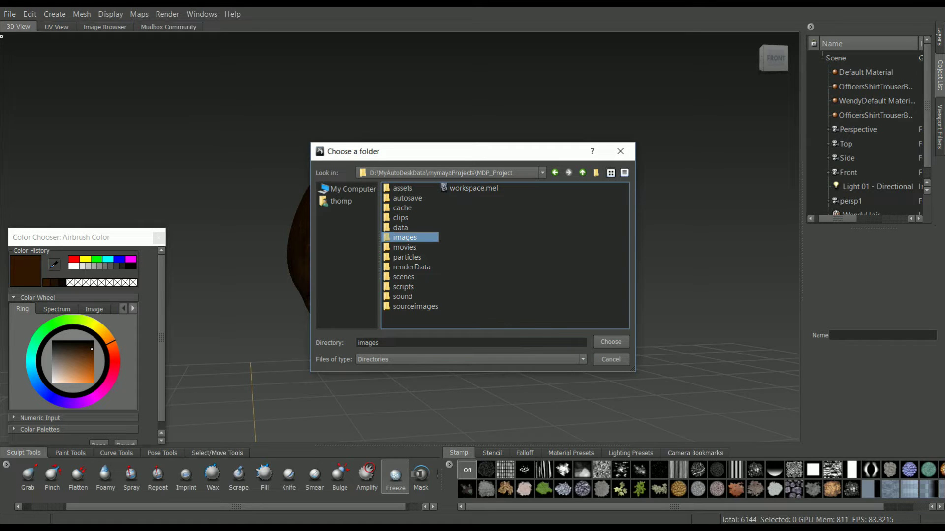
{"action": "double_click", "coordinate": [405, 238]}
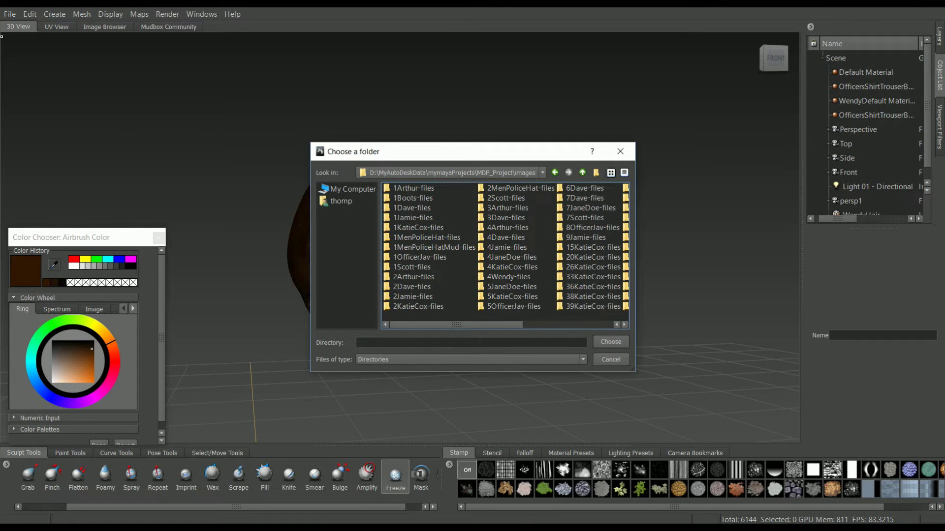
Create a new folder named Wendy inside the images folder and choose it as the export path
{"action": "scroll", "coordinate": [505, 251], "scroll_direction": "down", "scroll_amount": 2}
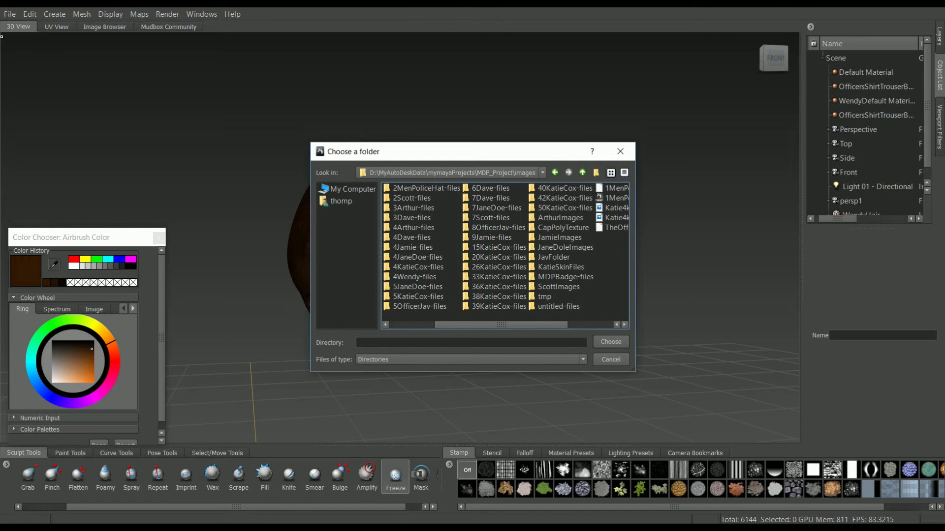
{"action": "scroll", "coordinate": [505, 251], "scroll_direction": "down", "scroll_amount": 2}
{"action": "right_click", "coordinate": [552, 256]}
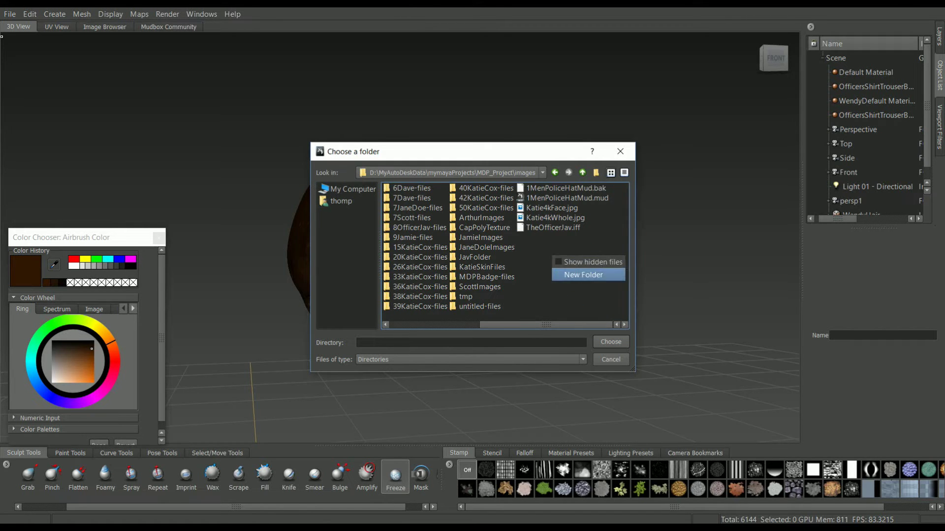
{"action": "left_click", "coordinate": [581, 274]}
{"action": "type", "text": "Wendy"}
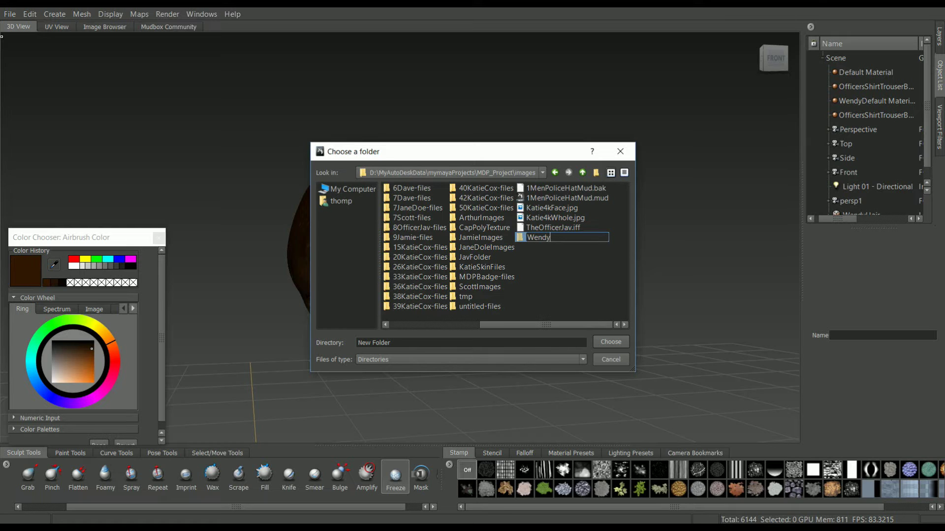
{"action": "key", "text": "Return"}
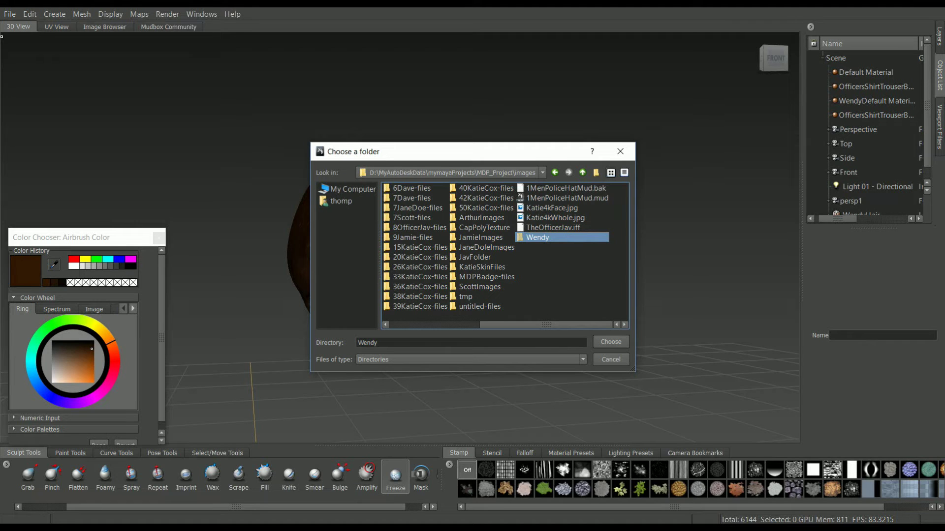
{"action": "left_click", "coordinate": [611, 342]}
Set the file name template to WendyHairSystem and export the paint layers
{"action": "left_click", "coordinate": [474, 217]}
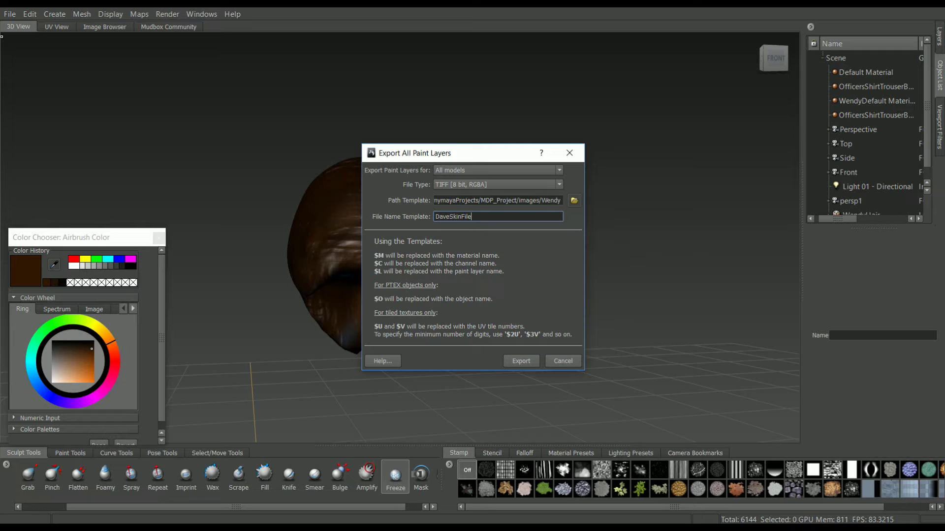
{"action": "key", "text": "BackSpace"}
{"action": "key", "text": "BackSpace"}
{"action": "key", "text": "BackSpace"}
{"action": "key", "text": "BackSpace"}
{"action": "key", "text": "BackSpace"}
{"action": "key", "text": "BackSpace"}
{"action": "key", "text": "BackSpace"}
{"action": "key", "text": "BackSpace"}
{"action": "key", "text": "BackSpace"}
{"action": "key", "text": "BackSpace"}
{"action": "key", "text": "BackSpace"}
{"action": "key", "text": "BackSpace"}
{"action": "type", "text": "WendyHairSysy"}
{"action": "key", "text": "BackSpace"}
{"action": "key", "text": "BackSpace"}
{"action": "type", "text": "stem"}
{"action": "key", "text": "Return"}
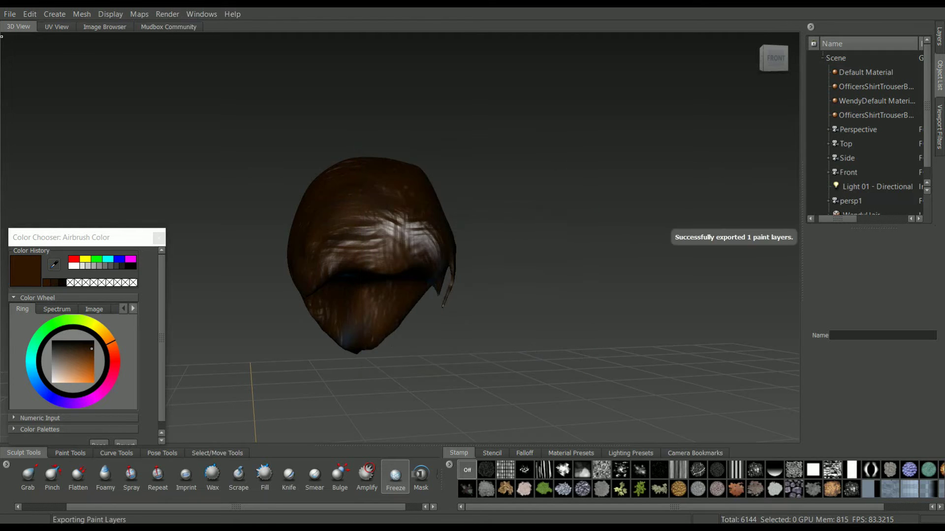
Save the scene and add the WendyHair mesh to the current Maya scene at its current subdivision level
{"action": "left_click_drag", "start_coordinate": [504, 343], "coordinate": [541, 361], "text": "alt"}
{"action": "left_click", "coordinate": [10, 14]}
{"action": "left_click", "coordinate": [35, 53]}
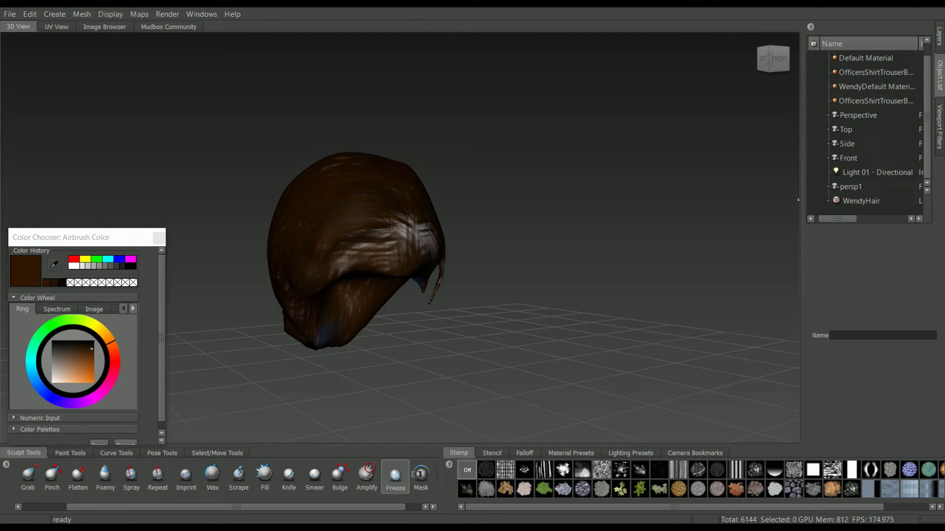
{"action": "left_click", "coordinate": [860, 201]}
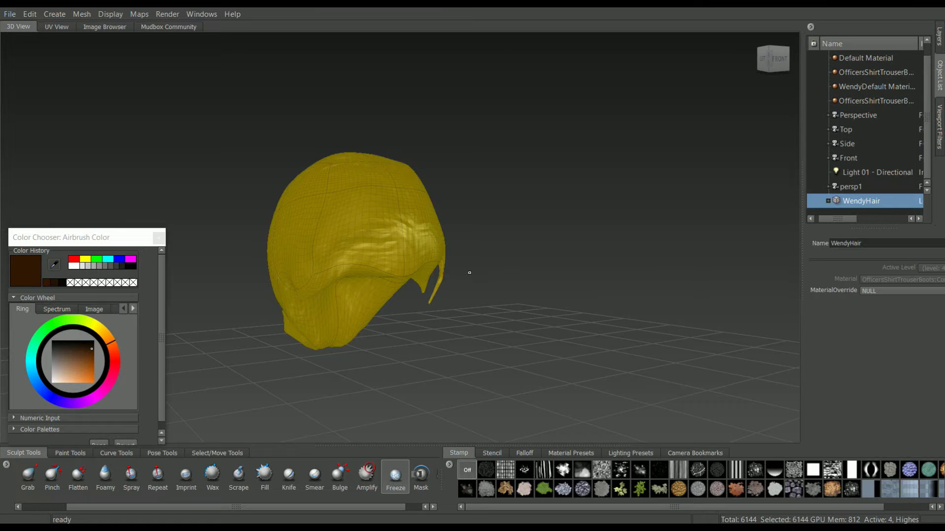
{"action": "left_click", "coordinate": [10, 14]}
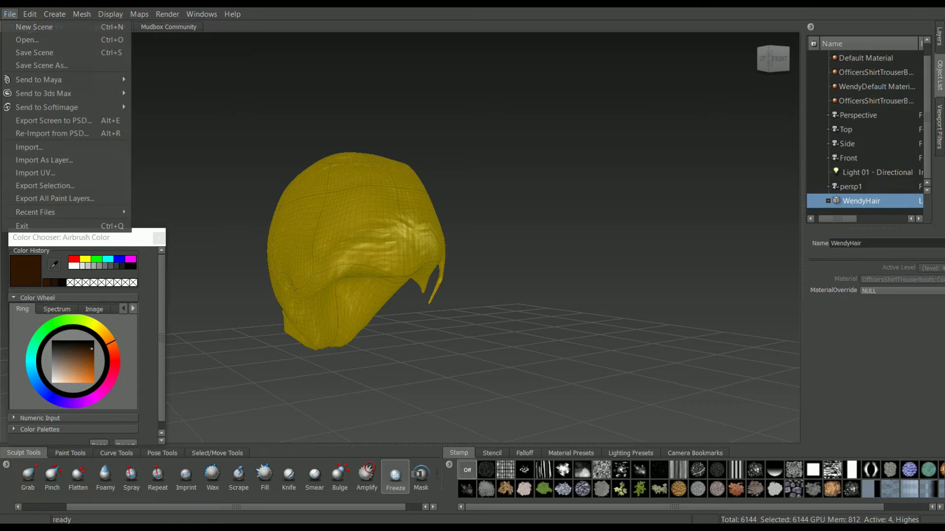
{"action": "mouse_move", "coordinate": [39, 79]}
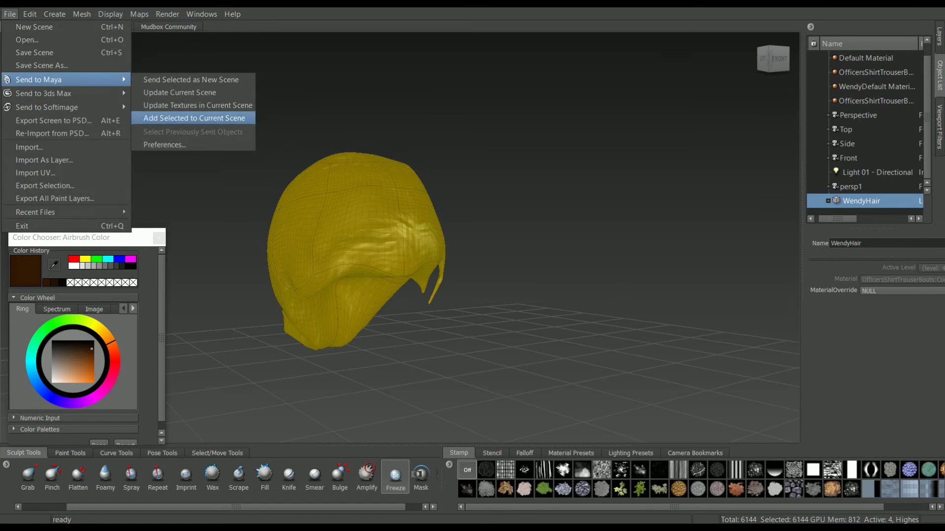
{"action": "left_click", "coordinate": [195, 118]}
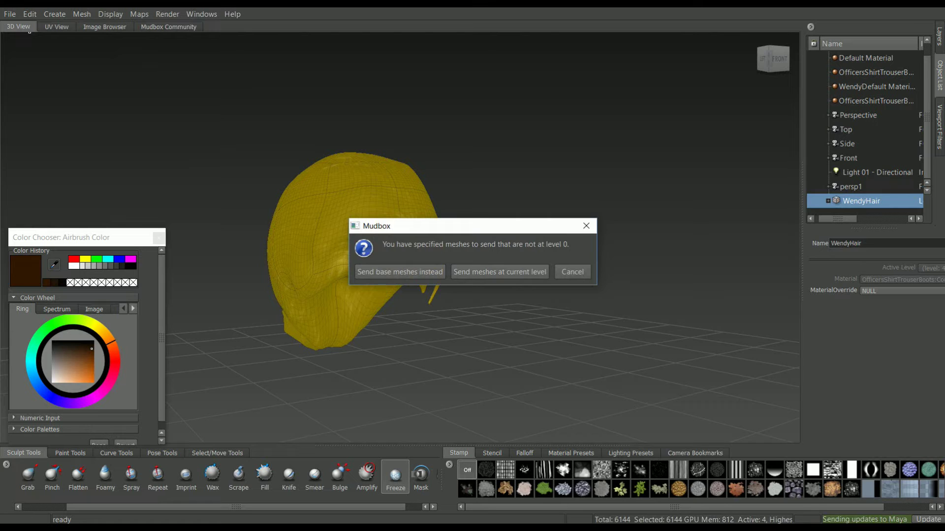
{"action": "left_click", "coordinate": [497, 270]}
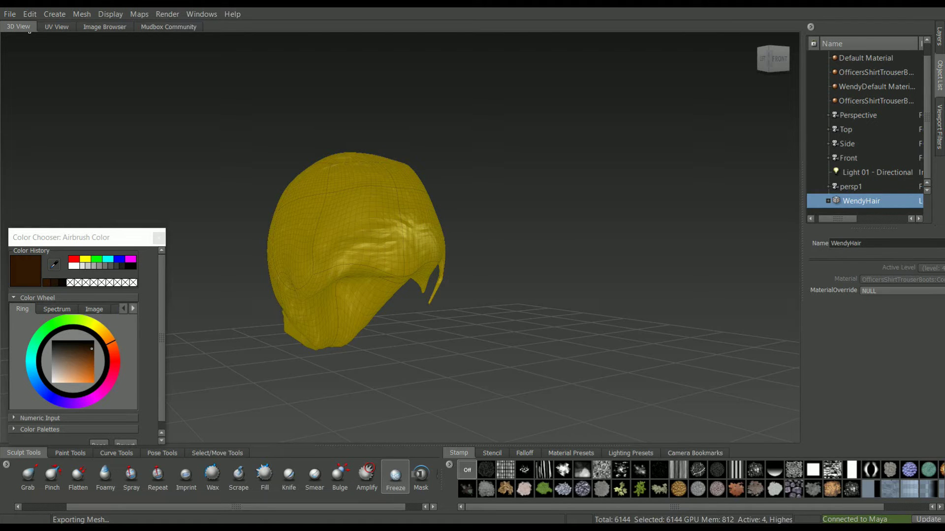
Switch to Maya and select the WendyHair mesh on the character's head
{"action": "key", "text": "super"}
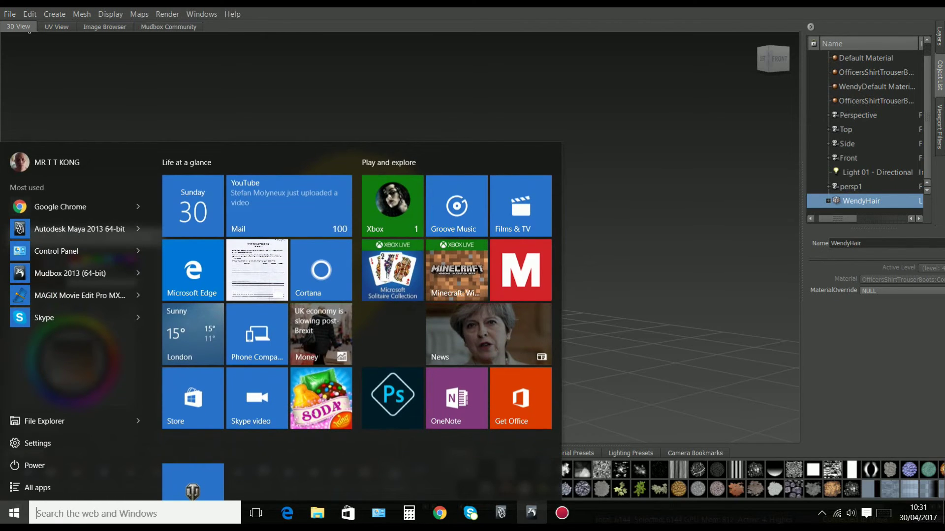
{"action": "mouse_move", "coordinate": [532, 513]}
{"action": "mouse_move", "coordinate": [501, 513]}
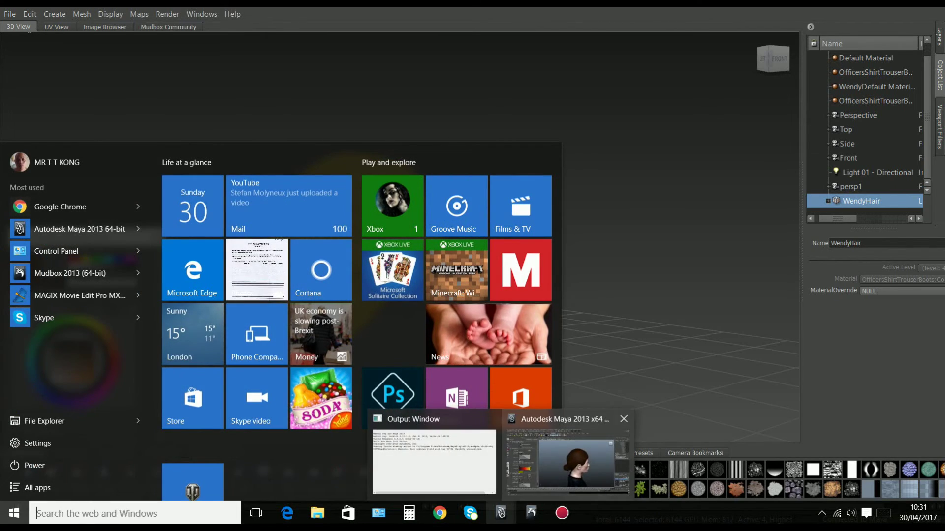
{"action": "left_click", "coordinate": [564, 460]}
{"action": "mouse_move", "coordinate": [606, 295]}
{"action": "left_mouse_down", "text": "alt"}
{"action": "mouse_move", "coordinate": [497, 298]}
{"action": "mouse_move", "coordinate": [618, 296]}
{"action": "mouse_move", "coordinate": [612, 305]}
{"action": "mouse_move", "coordinate": [428, 299]}
{"action": "mouse_move", "coordinate": [591, 306]}
{"action": "left_mouse_up", "text": "alt"}
{"action": "scroll", "coordinate": [538, 277], "scroll_direction": "up", "scroll_amount": 4}
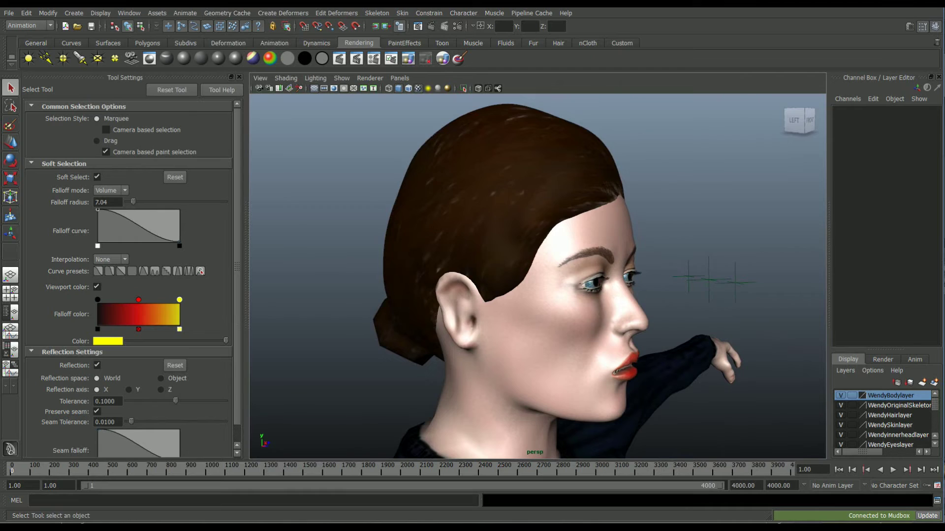
{"action": "left_click", "coordinate": [502, 199]}
{"action": "mouse_move", "coordinate": [502, 199]}
{"action": "left_mouse_down", "text": "alt"}
{"action": "mouse_move", "coordinate": [581, 201]}
{"action": "mouse_move", "coordinate": [504, 210]}
{"action": "left_mouse_up", "text": "alt"}
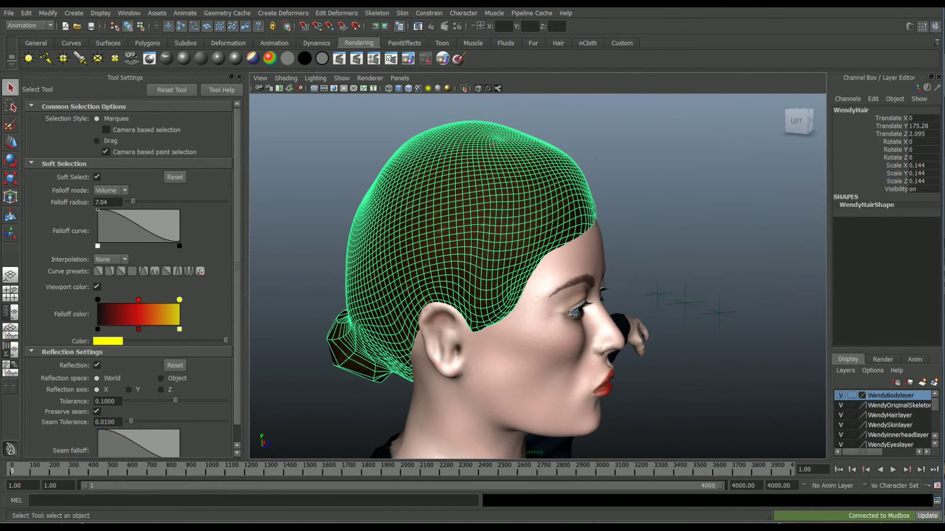
Close the tool settings and set the renderer to mental ray, checking its indirect lighting options
{"action": "left_click", "coordinate": [239, 77]}
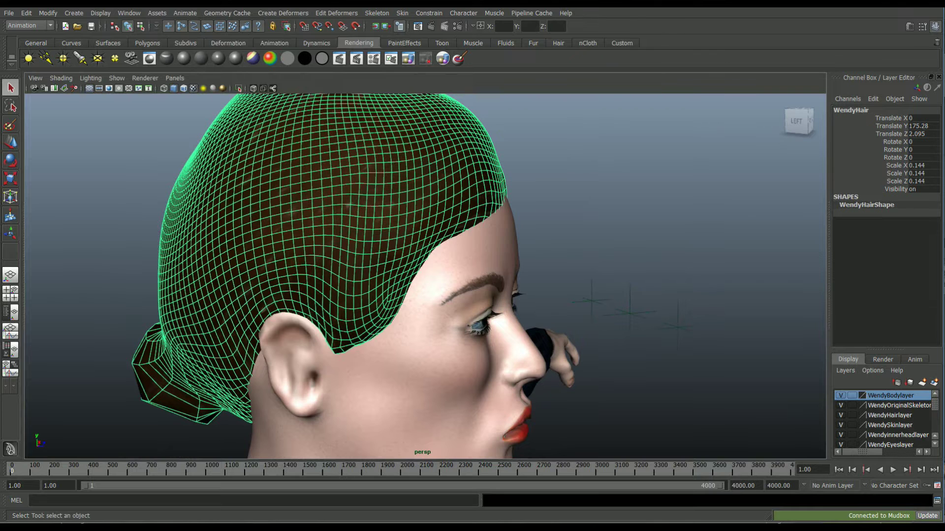
{"action": "scroll", "coordinate": [425, 276], "scroll_direction": "down", "scroll_amount": 2}
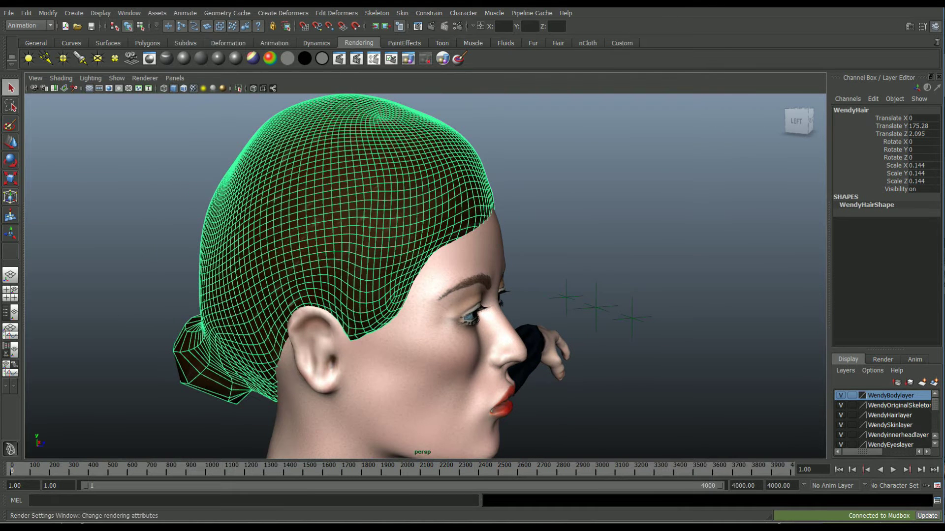
{"action": "left_click", "coordinate": [374, 58]}
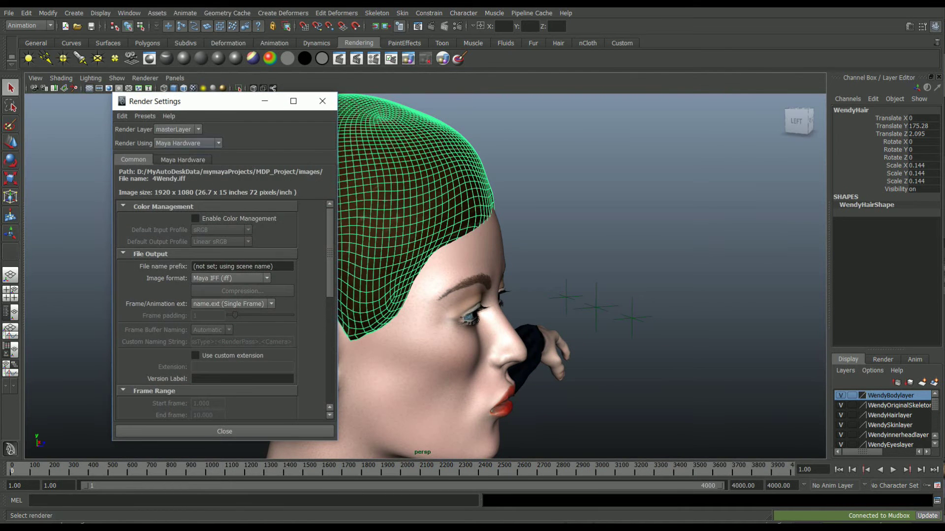
{"action": "left_click", "coordinate": [218, 143]}
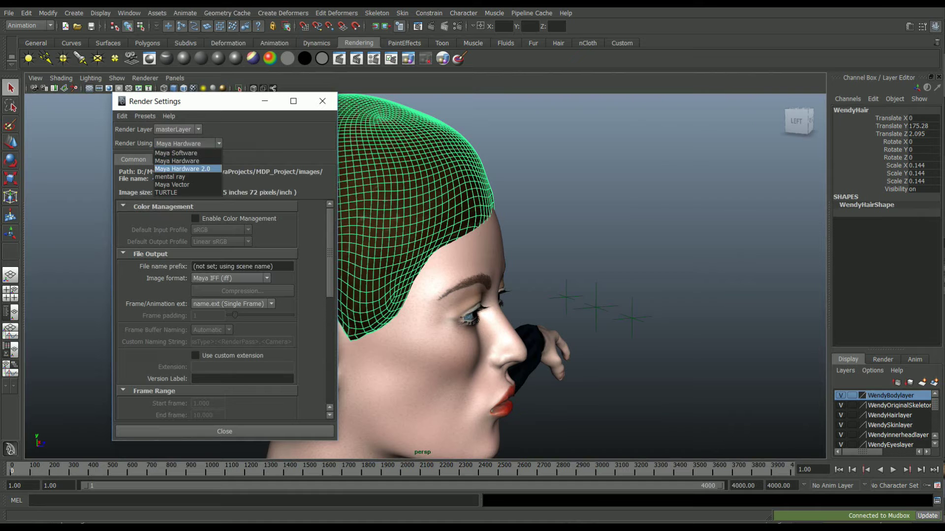
{"action": "left_click", "coordinate": [170, 177]}
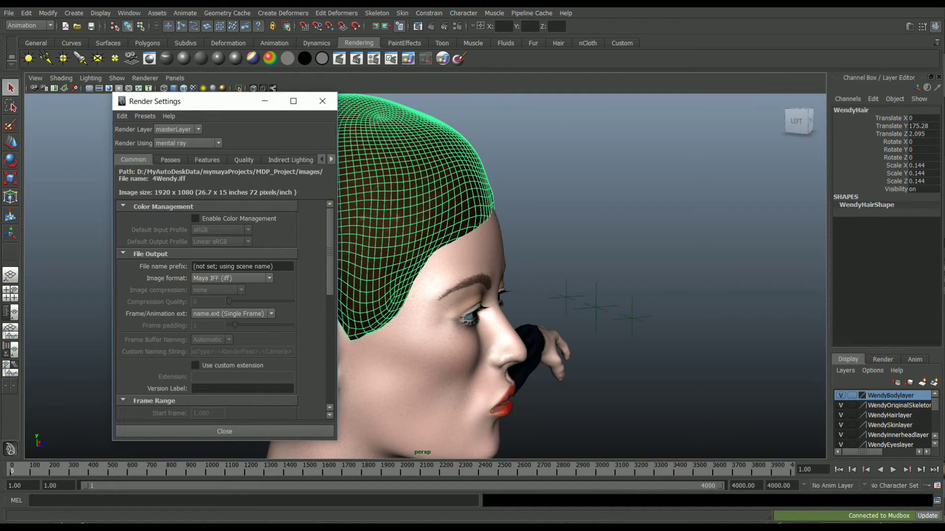
{"action": "left_click", "coordinate": [290, 160]}
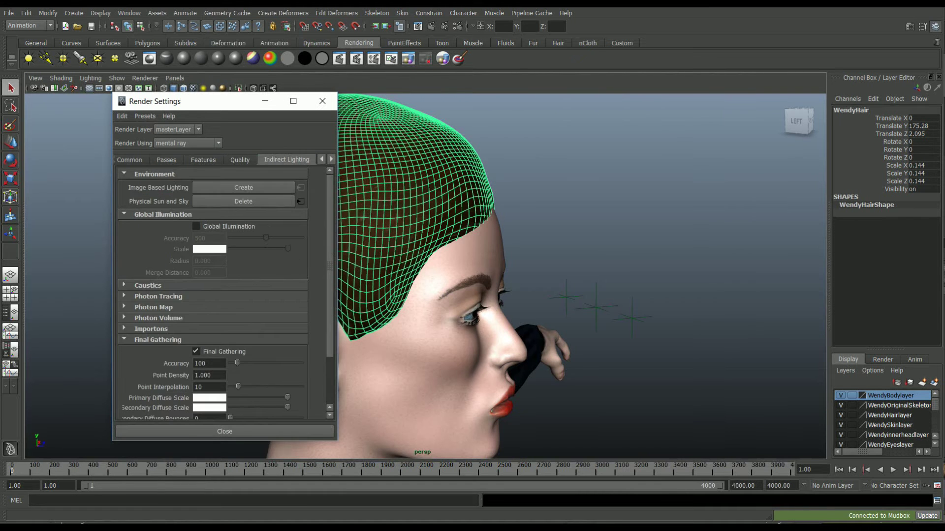
{"action": "left_click", "coordinate": [323, 101]}
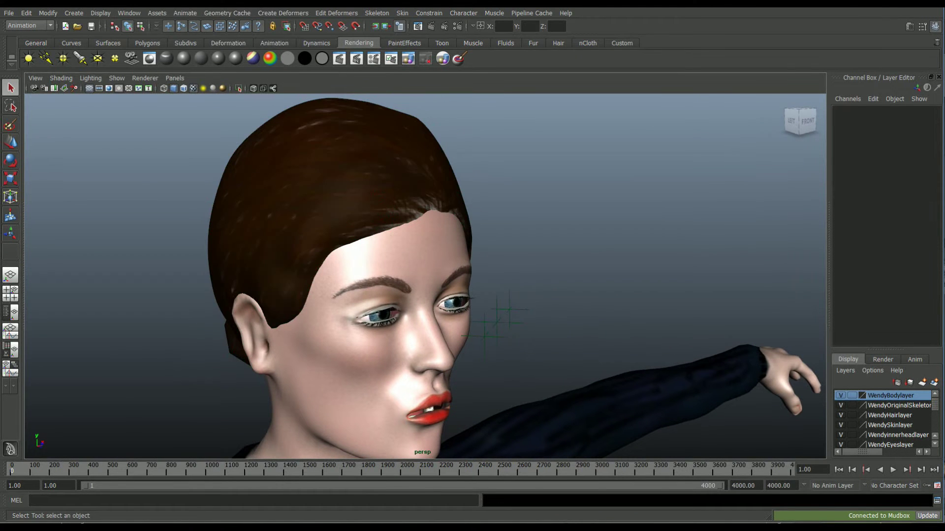
Assign a new Phong material to the WendyHair mesh on the character's head
{"action": "left_click", "coordinate": [340, 182]}
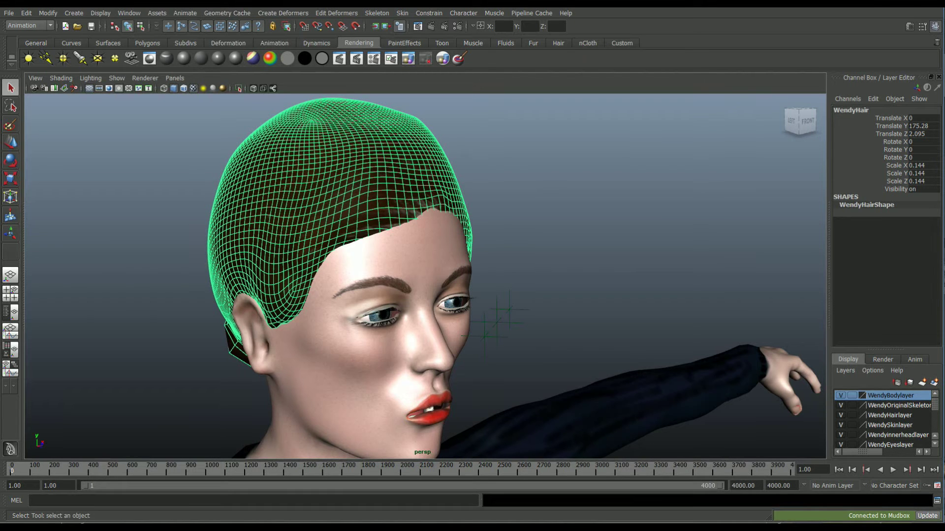
{"action": "right_click", "coordinate": [405, 176]}
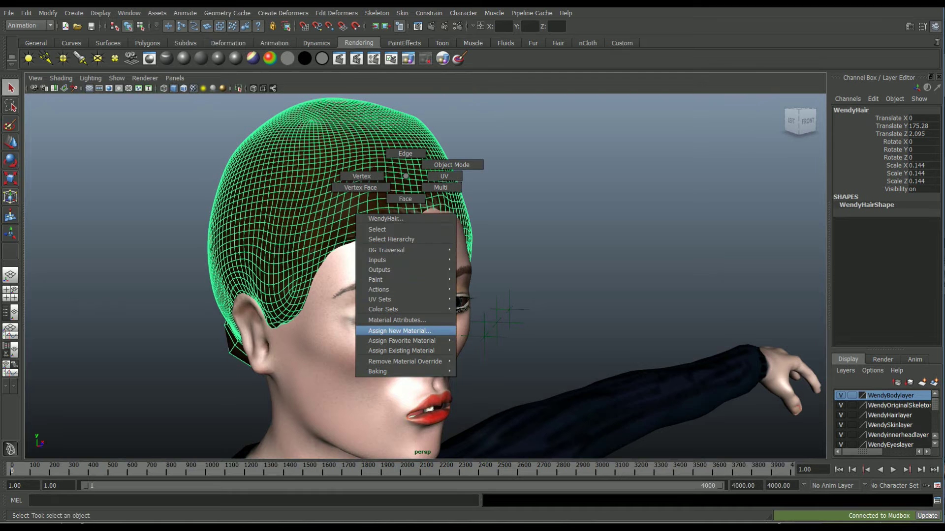
{"action": "left_click", "coordinate": [399, 331]}
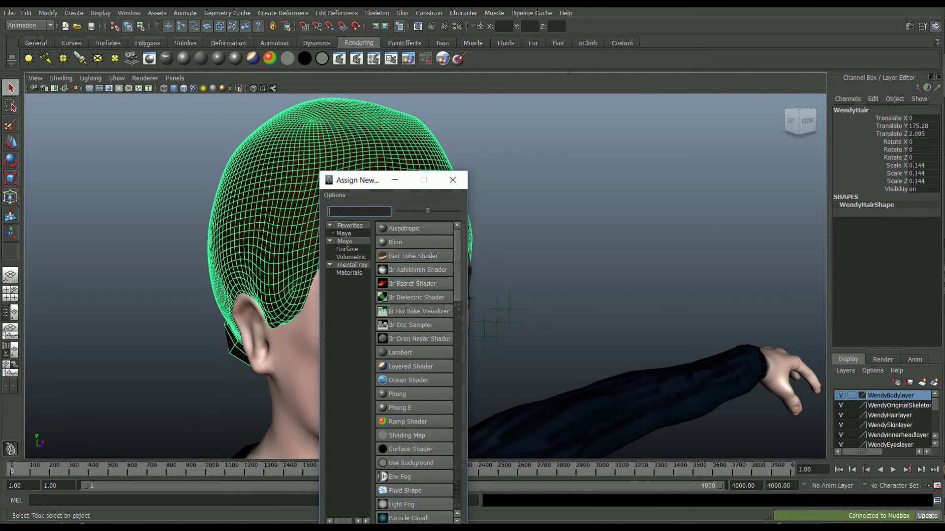
{"action": "left_click", "coordinate": [397, 394]}
Rename the new Phong material as WendyHairPhong
{"action": "left_click", "coordinate": [829, 136]}
{"action": "key", "text": "BackSpace"}
{"action": "key", "text": "BackSpace"}
{"action": "key", "text": "BackSpace"}
{"action": "key", "text": "BackSpace"}
{"action": "key", "text": "BackSpace"}
{"action": "key", "text": "BackSpace"}
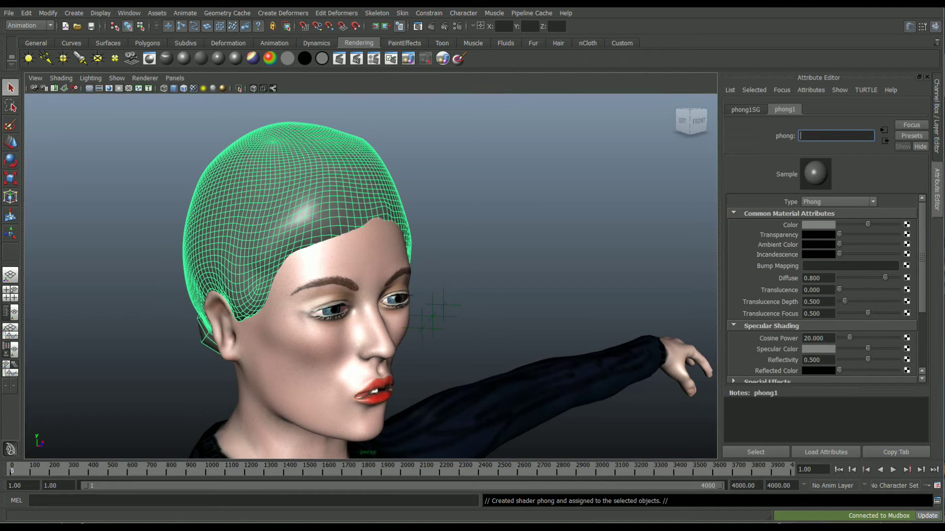
{"action": "type", "text": "WendyHairPhong"}
{"action": "key", "text": "Return"}
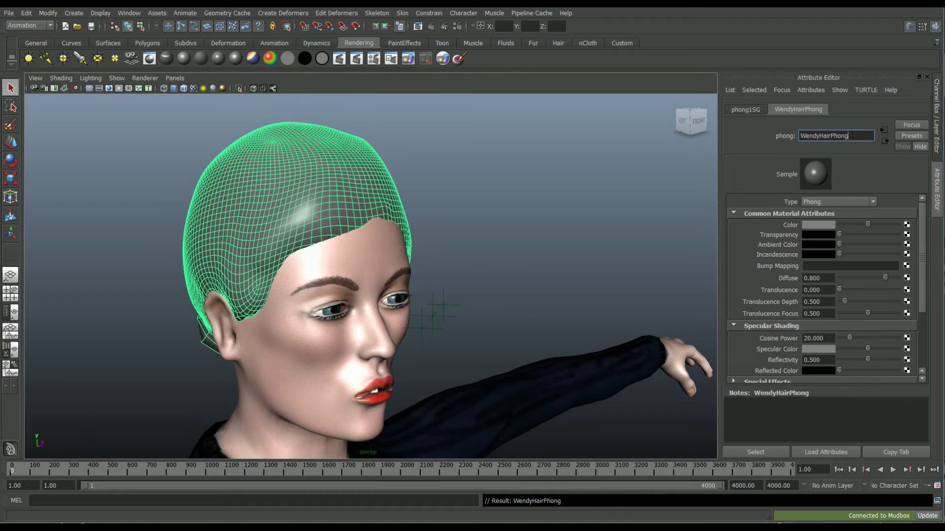
{"action": "left_click", "coordinate": [827, 235]}
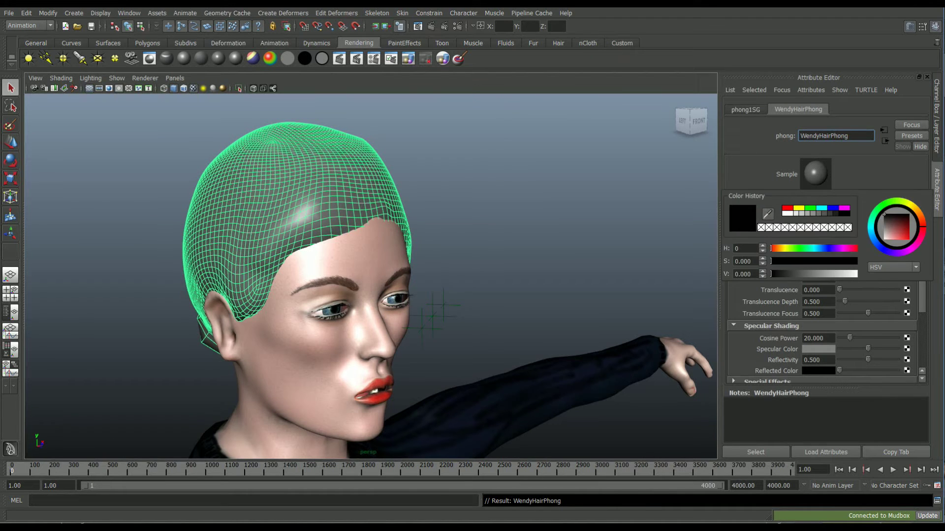
{"action": "left_click", "coordinate": [817, 278]}
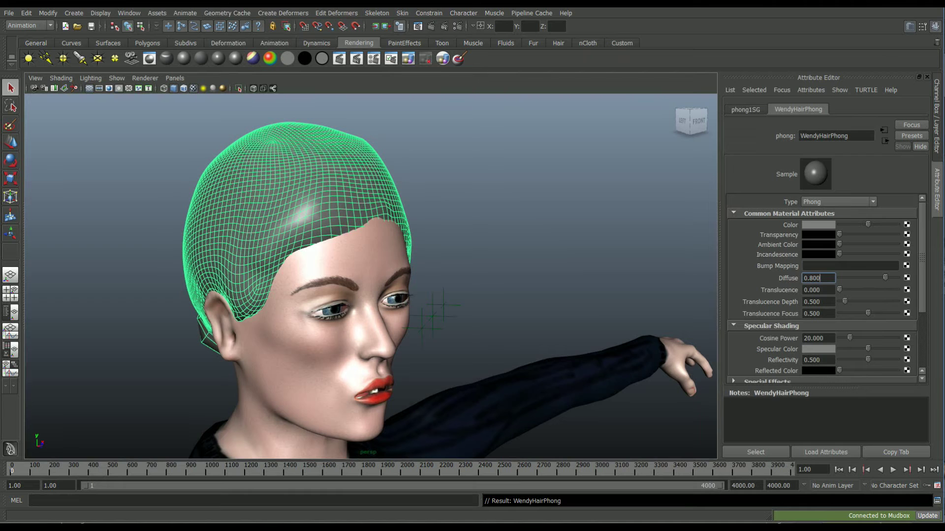
{"action": "left_click", "coordinate": [746, 109]}
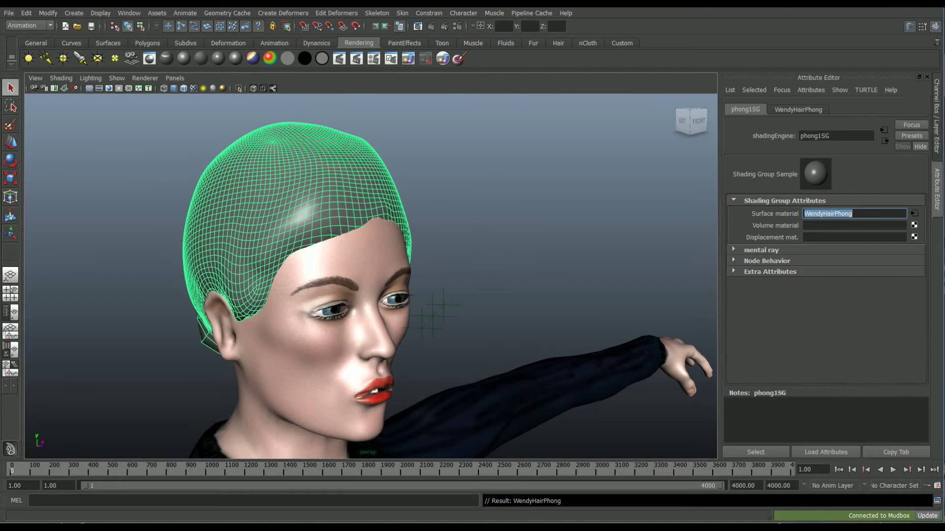
{"action": "left_click", "coordinate": [798, 110]}
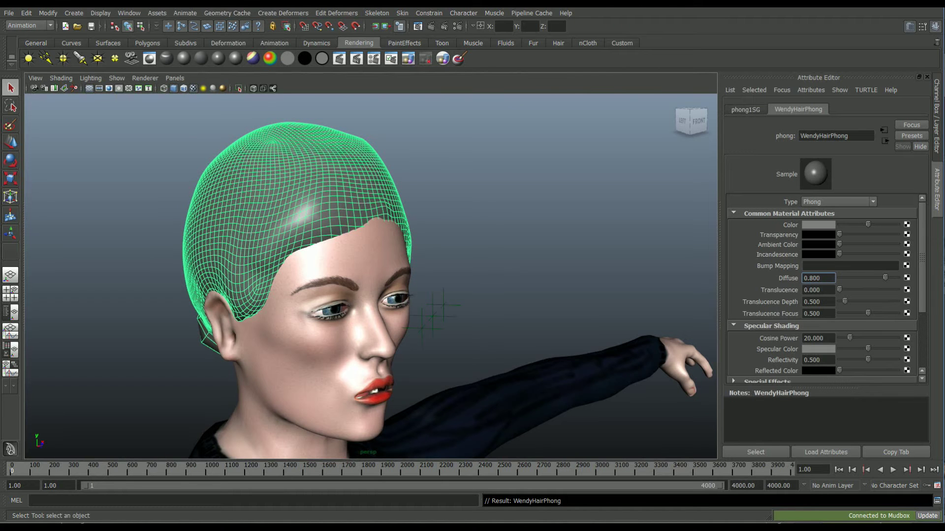
Connect a File texture to the hair material's color and load WendyHairSystem.tif from the project's images\Wendy folder
{"action": "left_click", "coordinate": [907, 225]}
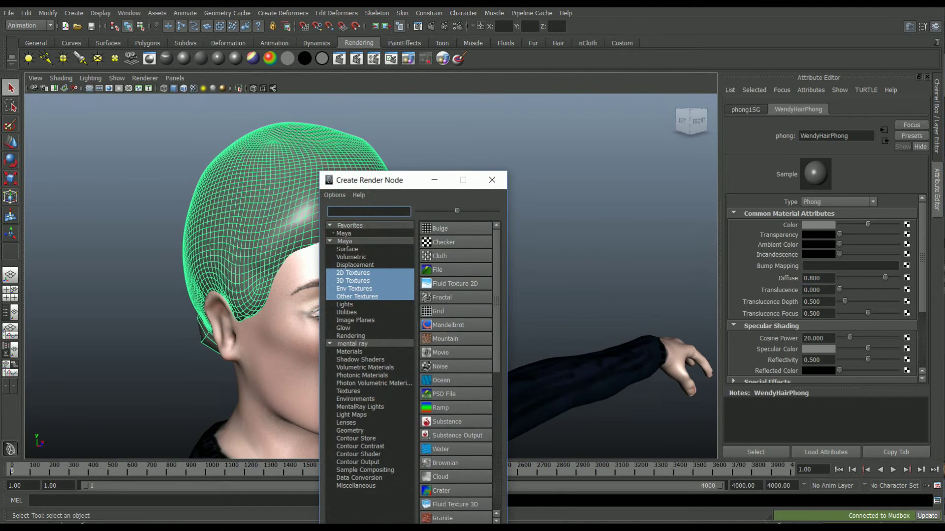
{"action": "left_click", "coordinate": [437, 270]}
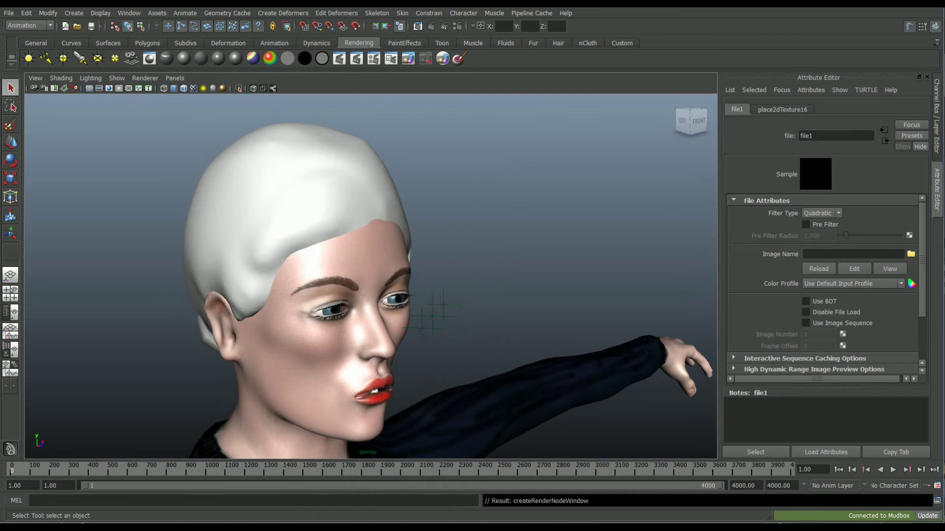
{"action": "left_click", "coordinate": [911, 254]}
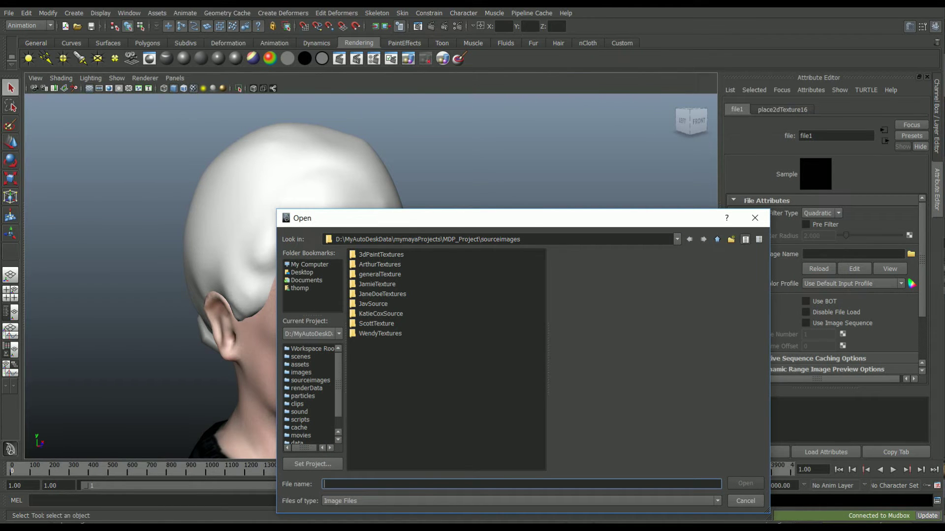
{"action": "left_click", "coordinate": [717, 239]}
{"action": "double_click", "coordinate": [369, 303]}
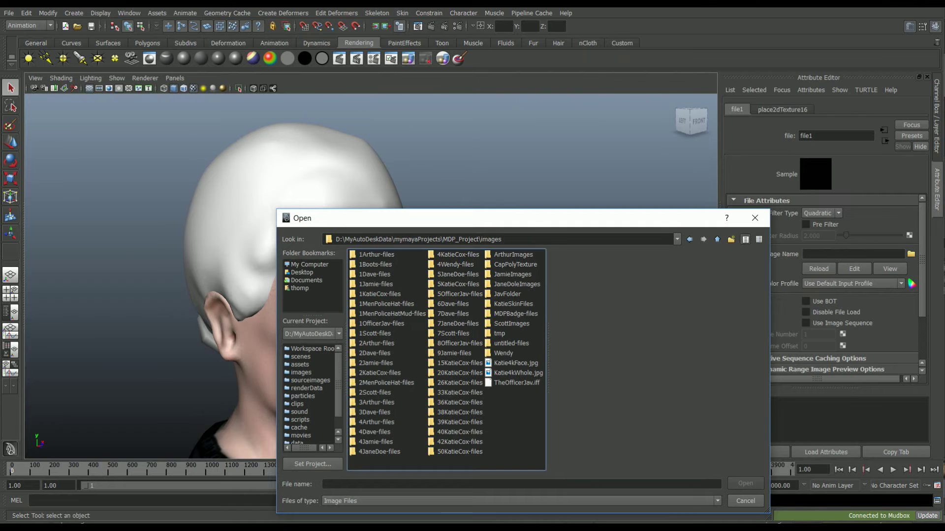
{"action": "double_click", "coordinate": [503, 353]}
{"action": "left_click", "coordinate": [388, 255]}
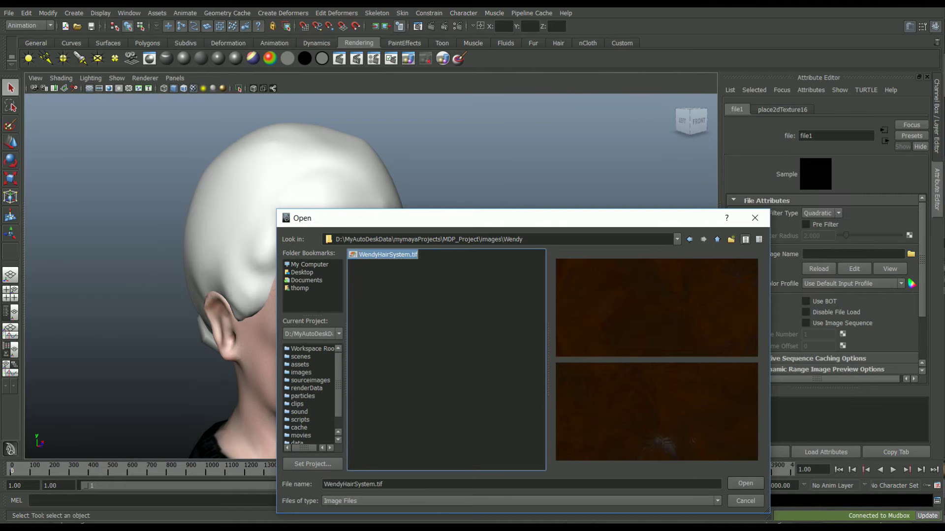
{"action": "left_click", "coordinate": [746, 483]}
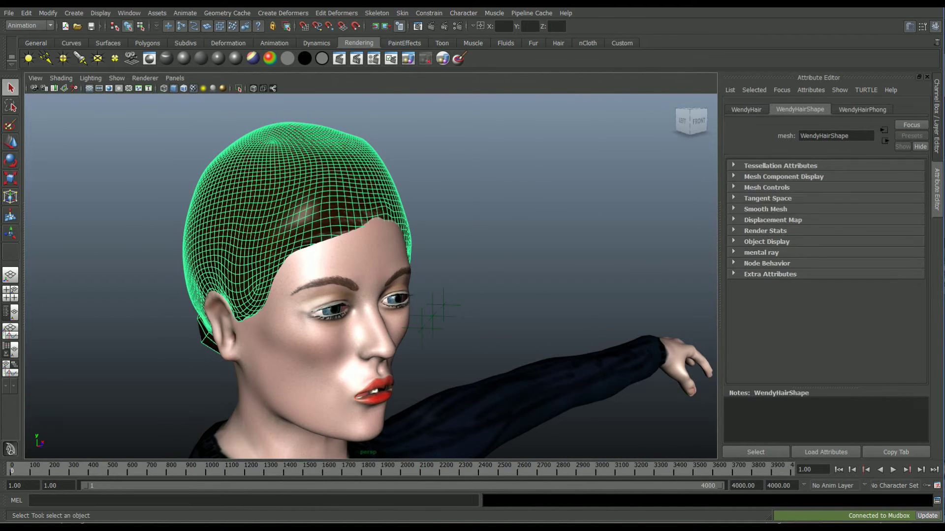
Set the WendyHairPhong material's reflectivity to 0.050 and its cosine power to about 20.4
{"action": "left_click", "coordinate": [862, 110]}
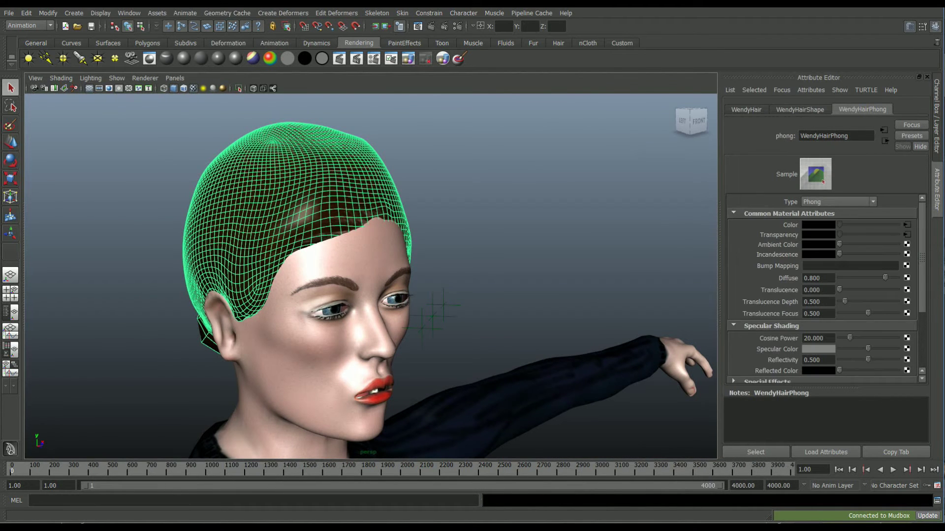
{"action": "left_click", "coordinate": [822, 361]}
{"action": "key", "text": "BackSpace"}
{"action": "key", "text": "BackSpace"}
{"action": "key", "text": "BackSpace"}
{"action": "type", "text": "050"}
{"action": "mouse_move", "coordinate": [850, 338]}
{"action": "left_mouse_down"}
{"action": "mouse_move", "coordinate": [873, 338]}
{"action": "mouse_move", "coordinate": [840, 338]}
{"action": "mouse_move", "coordinate": [871, 338]}
{"action": "mouse_move", "coordinate": [850, 338]}
{"action": "left_mouse_up"}
Connect a File texture to the hair material's bump mapping and load WendyHairSystem.tif into it
{"action": "scroll", "coordinate": [825, 288], "scroll_direction": "down", "scroll_amount": 2}
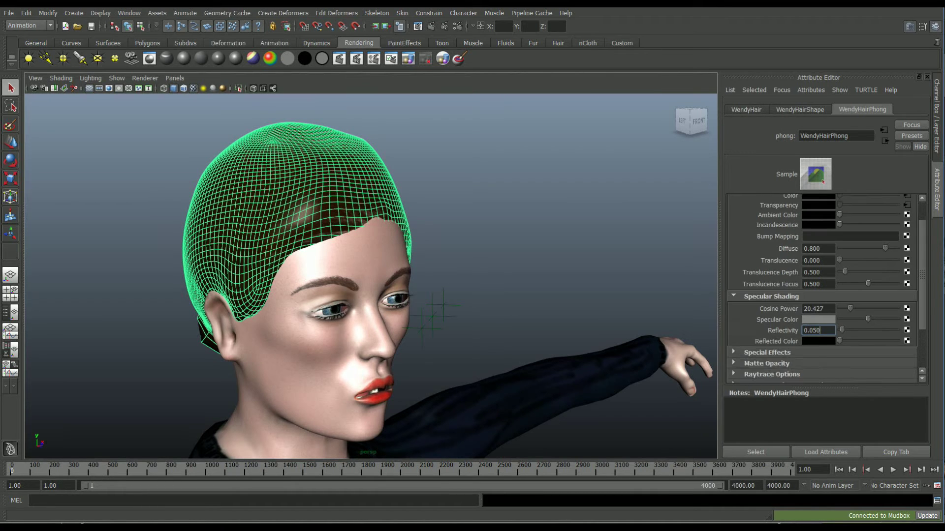
{"action": "left_click", "coordinate": [906, 237]}
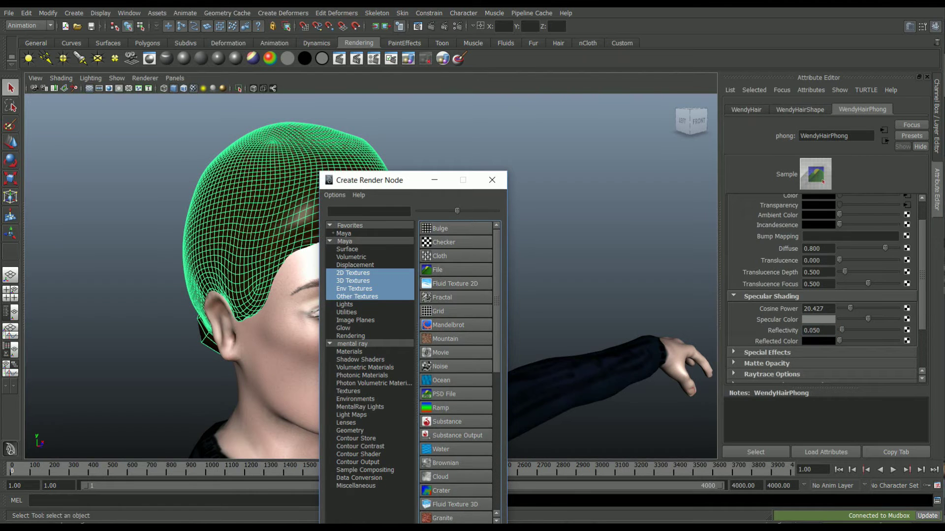
{"action": "left_click", "coordinate": [438, 270]}
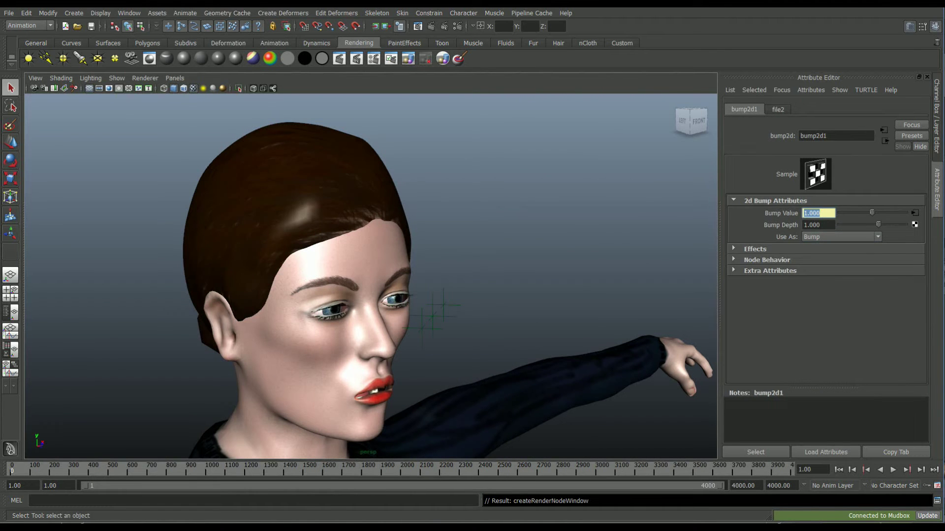
{"action": "left_click", "coordinate": [914, 213]}
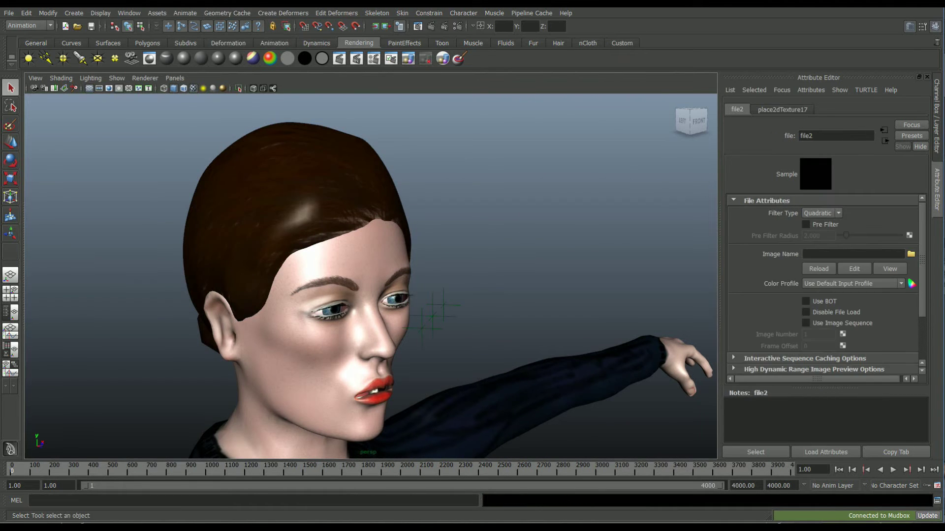
{"action": "left_click", "coordinate": [911, 254]}
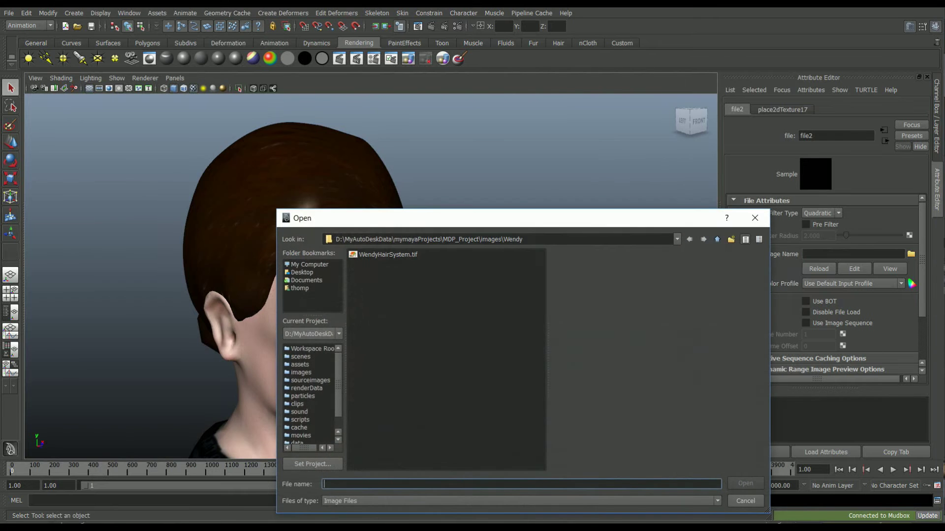
{"action": "left_click", "coordinate": [388, 255]}
{"action": "left_click", "coordinate": [746, 483]}
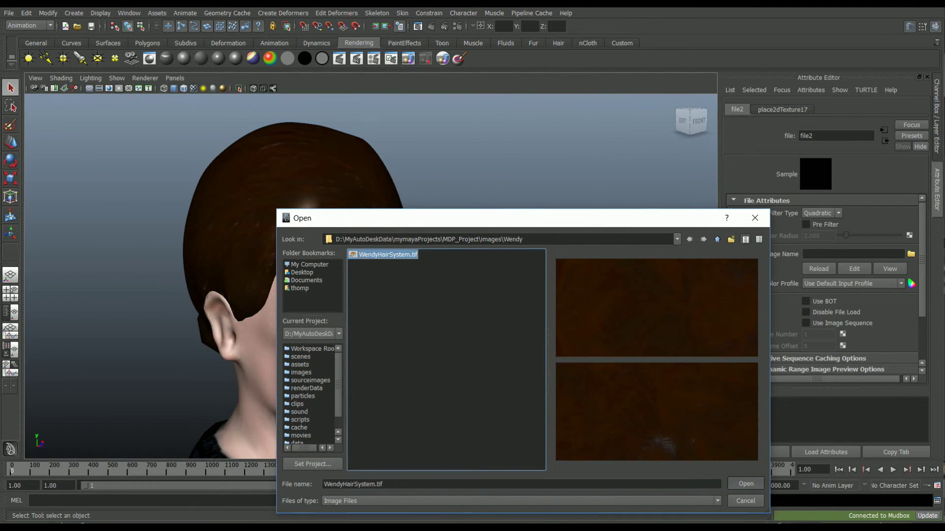
{"action": "left_click", "coordinate": [566, 236]}
Set the alpha gain in the color balance of the hair's bump texture to 0.05
{"action": "left_click", "coordinate": [300, 197]}
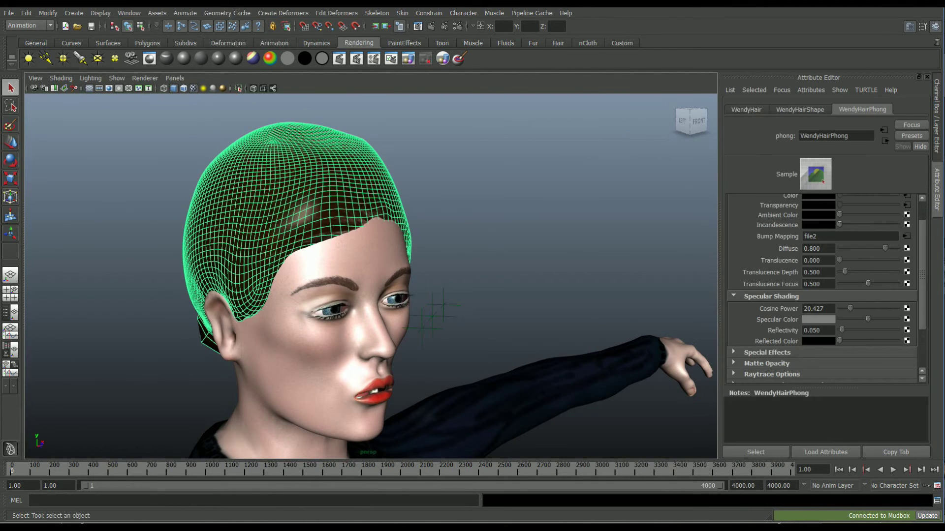
{"action": "scroll", "coordinate": [826, 287], "scroll_direction": "down", "scroll_amount": 2}
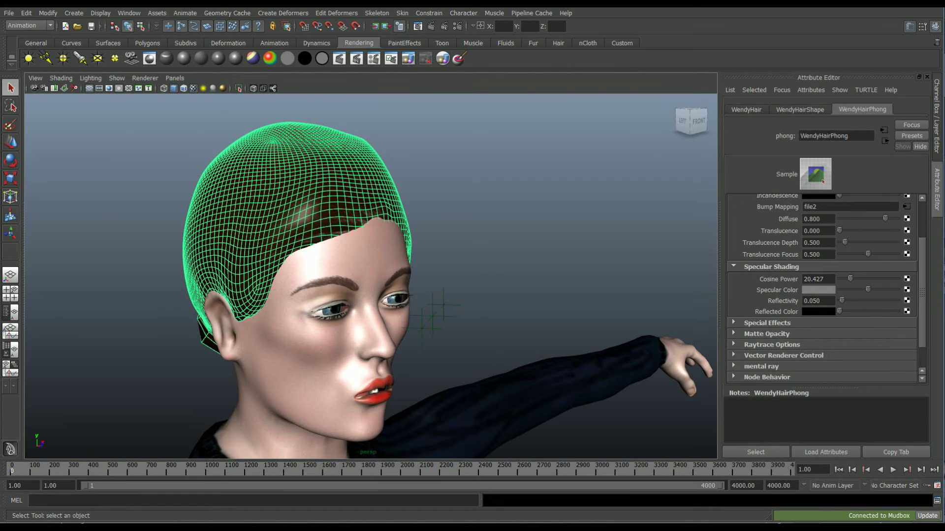
{"action": "left_click", "coordinate": [906, 207]}
{"action": "scroll", "coordinate": [907, 274], "scroll_direction": "down", "scroll_amount": 3}
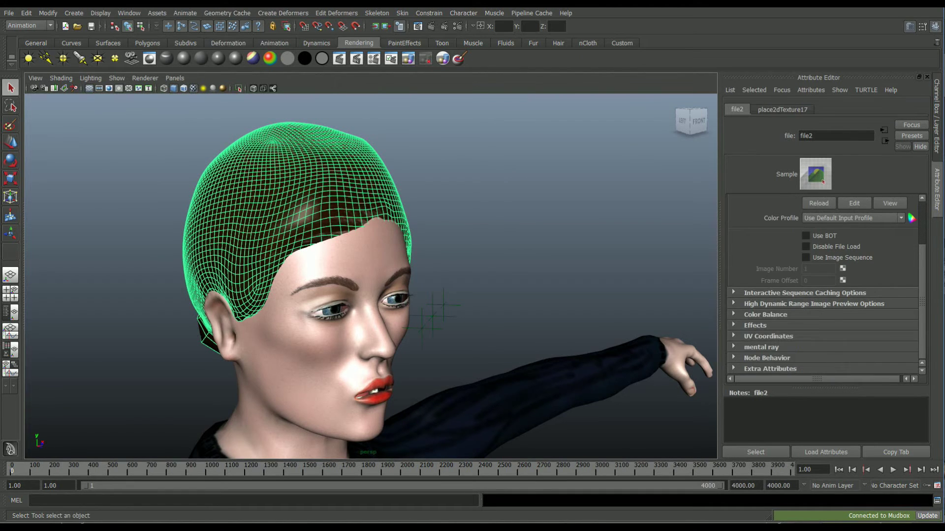
{"action": "left_click", "coordinate": [764, 315]}
{"action": "left_click", "coordinate": [822, 357]}
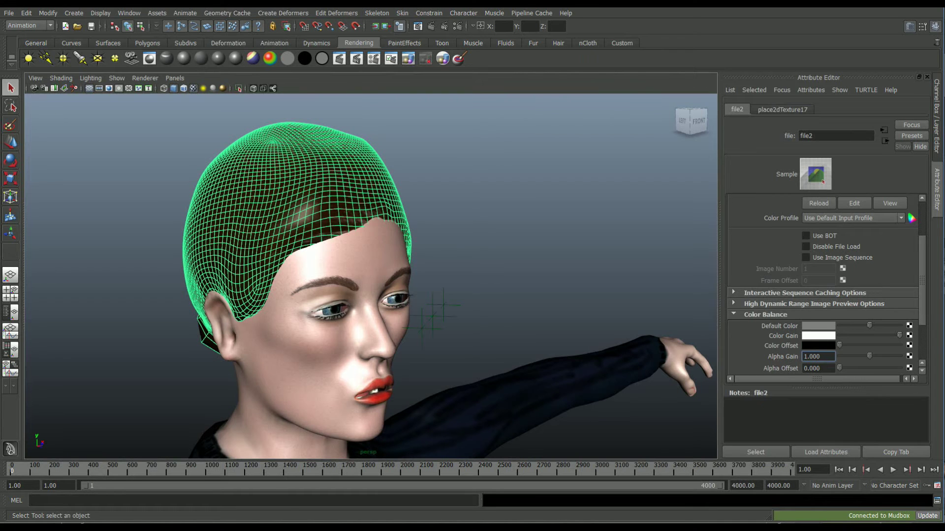
{"action": "scroll", "coordinate": [823, 295], "scroll_direction": "down", "scroll_amount": 1}
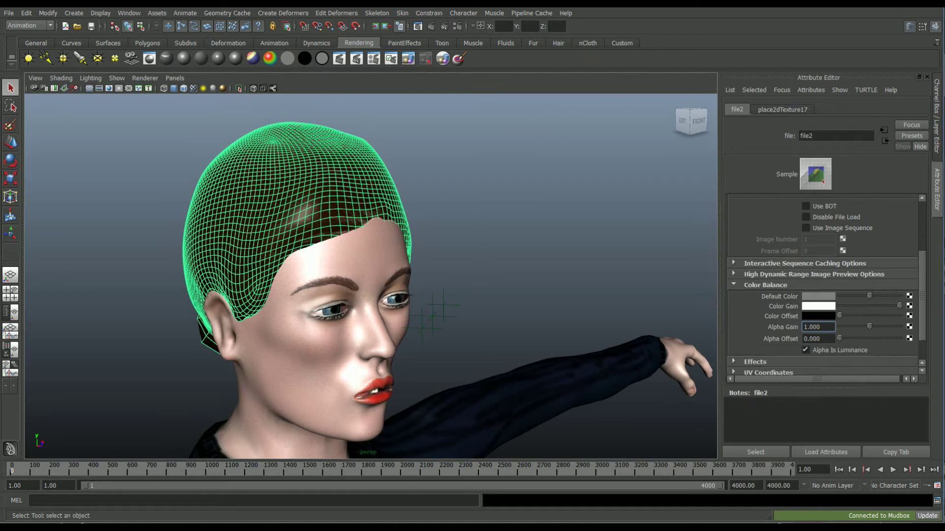
{"action": "key", "text": "BackSpace"}
{"action": "key", "text": "BackSpace"}
{"action": "key", "text": "BackSpace"}
{"action": "key", "text": "BackSpace"}
{"action": "key", "text": "BackSpace"}
{"action": "type", "text": "0.05"}
{"action": "key", "text": "Return"}
Frame the head closely from a front three-quarter angle, render the view with mental ray and keep the image
{"action": "left_click_drag", "start_coordinate": [374, 285], "coordinate": [315, 283], "text": "alt"}
{"action": "middle_click_drag", "start_coordinate": [315, 283], "coordinate": [393, 330], "text": "alt"}
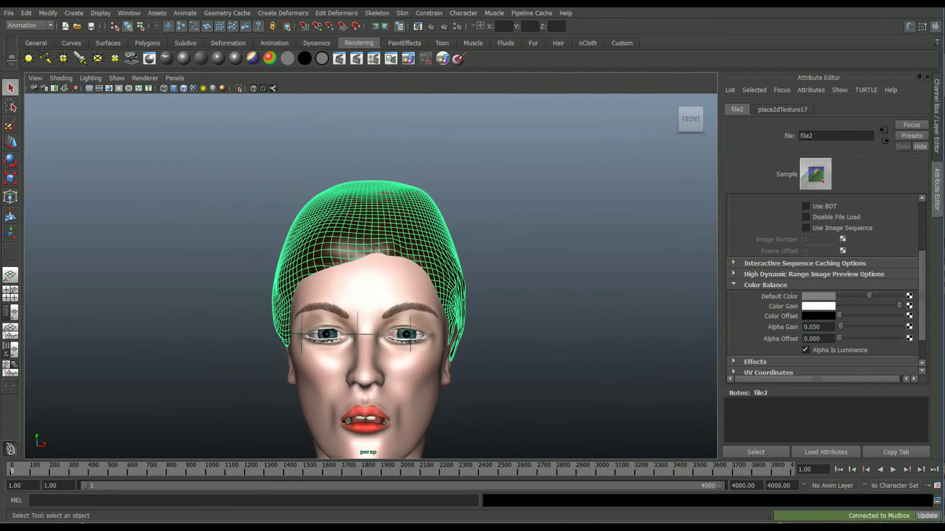
{"action": "right_click_drag", "start_coordinate": [392, 330], "coordinate": [438, 334], "text": "alt"}
{"action": "left_click_drag", "start_coordinate": [393, 295], "coordinate": [429, 307], "text": "alt"}
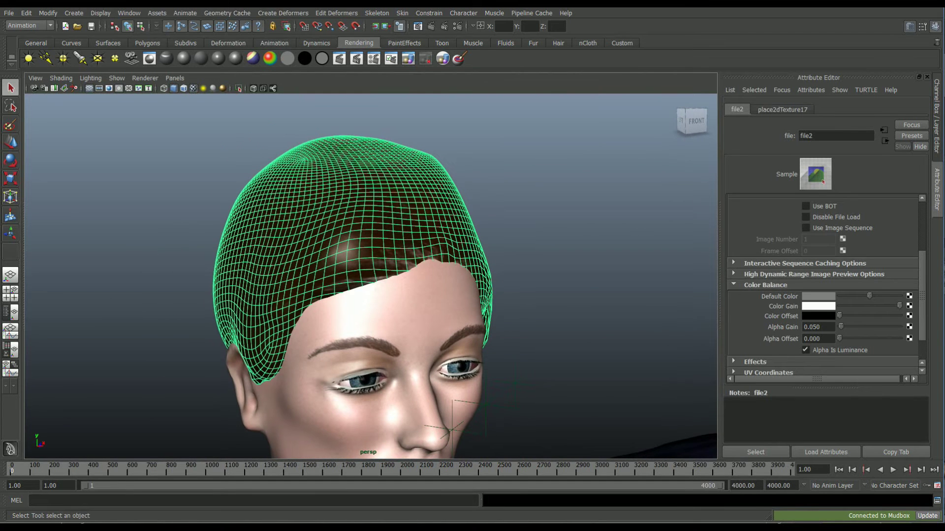
{"action": "left_click", "coordinate": [339, 59]}
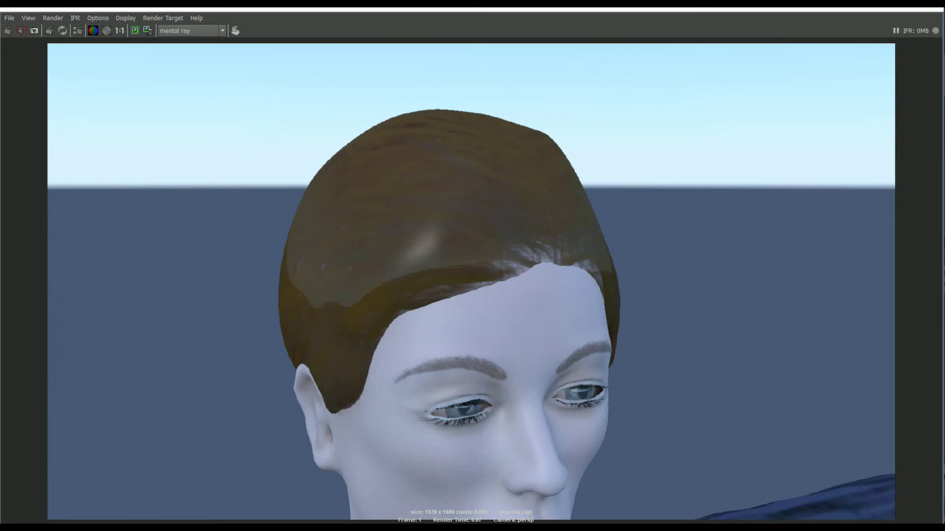
{"action": "left_click", "coordinate": [135, 31]}
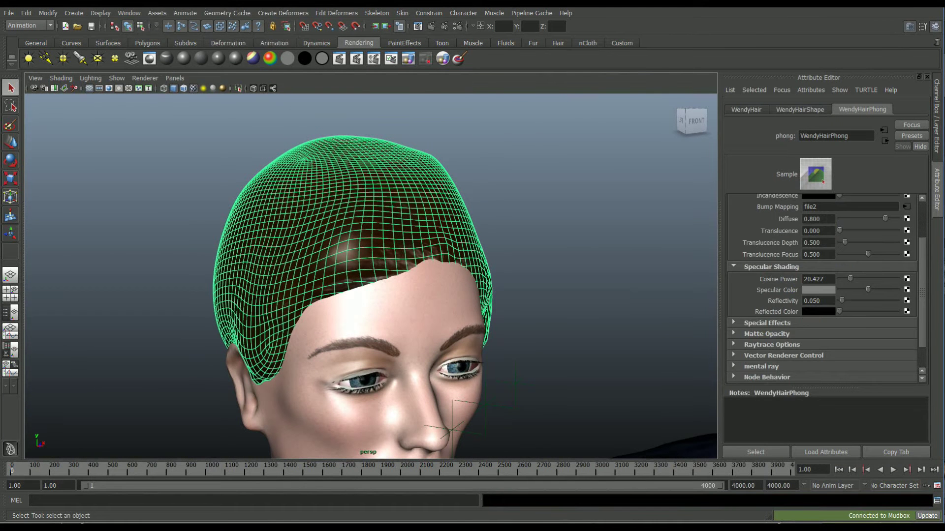
Raise the hair material's cosine power to about 67.3 and change its specular color to a dark orange-brown
{"action": "left_click_drag", "start_coordinate": [850, 279], "coordinate": [878, 279]}
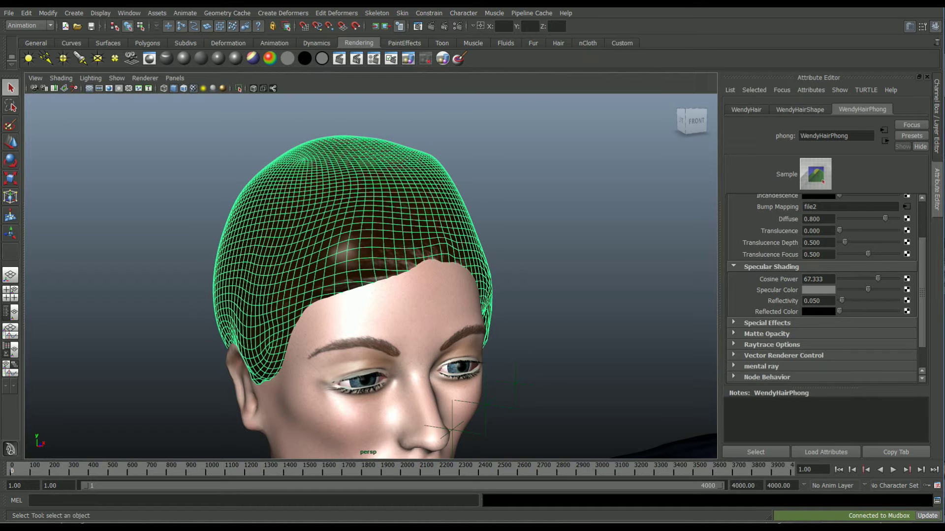
{"action": "left_click", "coordinate": [819, 290]}
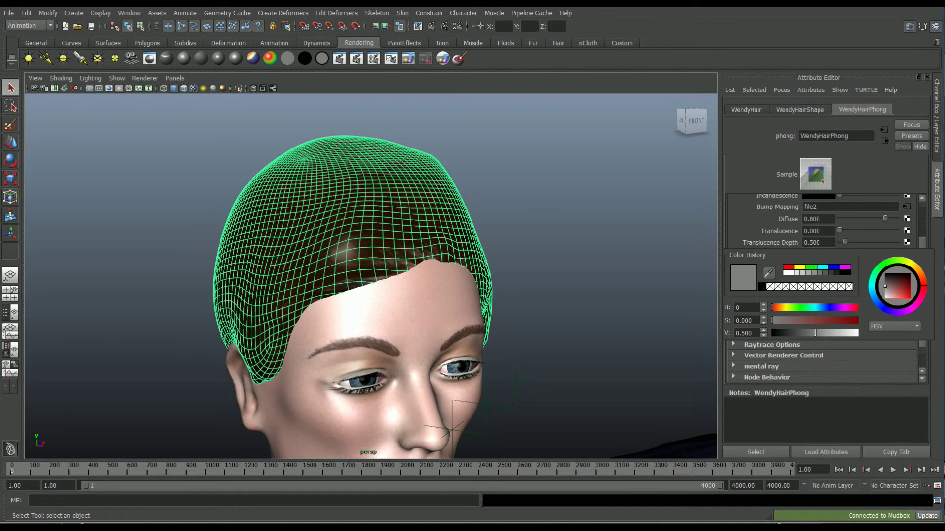
{"action": "left_click", "coordinate": [916, 267]}
{"action": "left_click", "coordinate": [901, 284]}
{"action": "left_click_drag", "start_coordinate": [901, 284], "coordinate": [906, 278]}
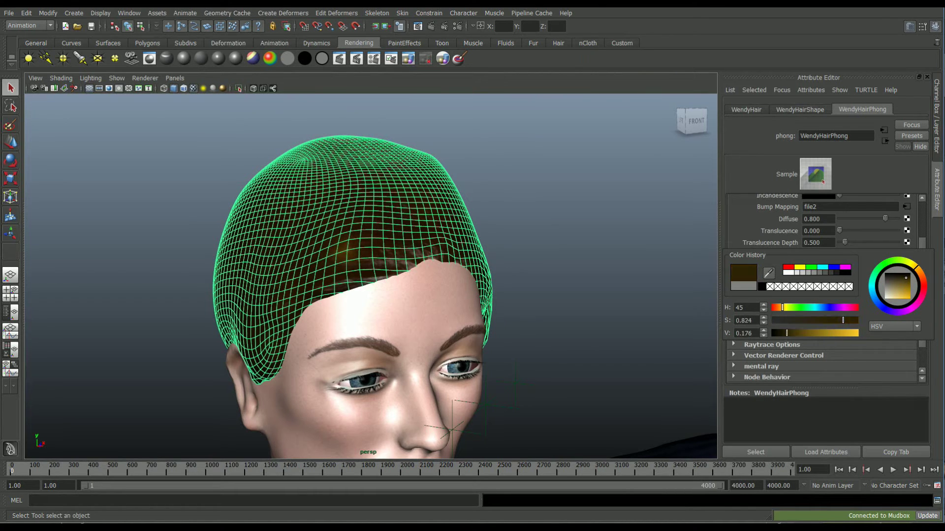
{"action": "left_click", "coordinate": [921, 273]}
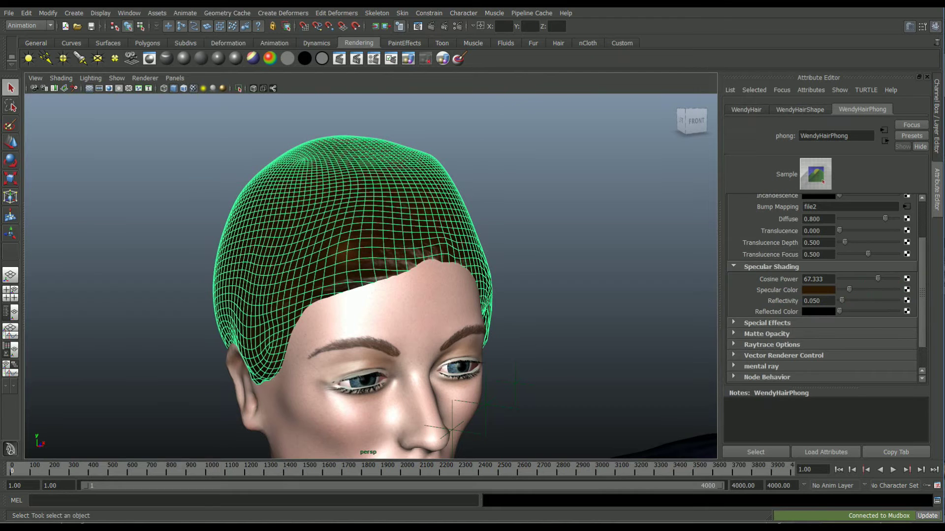
Set the hair material's reflectivity to 0.010 and render the current view with mental ray
{"action": "left_click", "coordinate": [821, 301]}
{"action": "key", "text": "BackSpace"}
{"action": "key", "text": "BackSpace"}
{"action": "type", "text": "10"}
{"action": "left_click", "coordinate": [339, 58]}
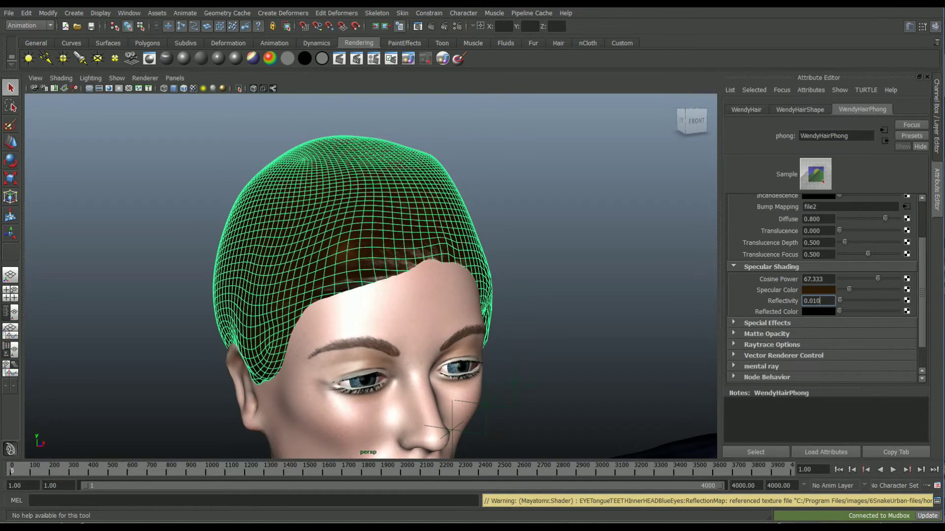
Recreate the Physical Sun and Sky in the render settings and show a narrow Outliner beside the perspective view
{"action": "left_click", "coordinate": [373, 59]}
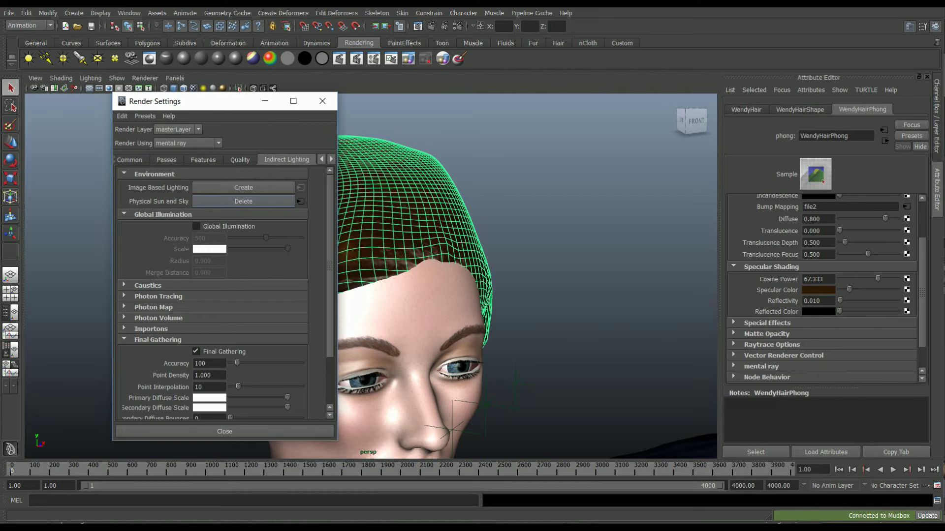
{"action": "left_click", "coordinate": [243, 201]}
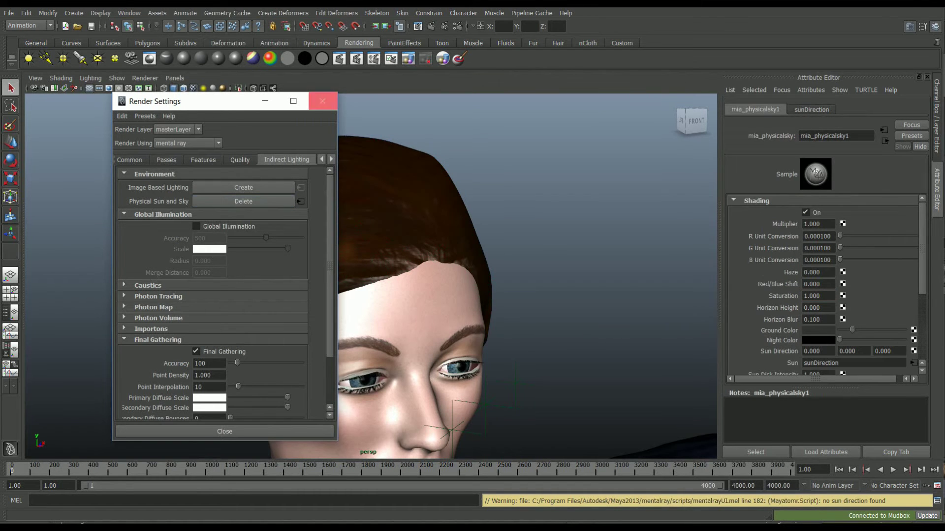
{"action": "left_click", "coordinate": [323, 101]}
{"action": "left_click", "coordinate": [10, 313]}
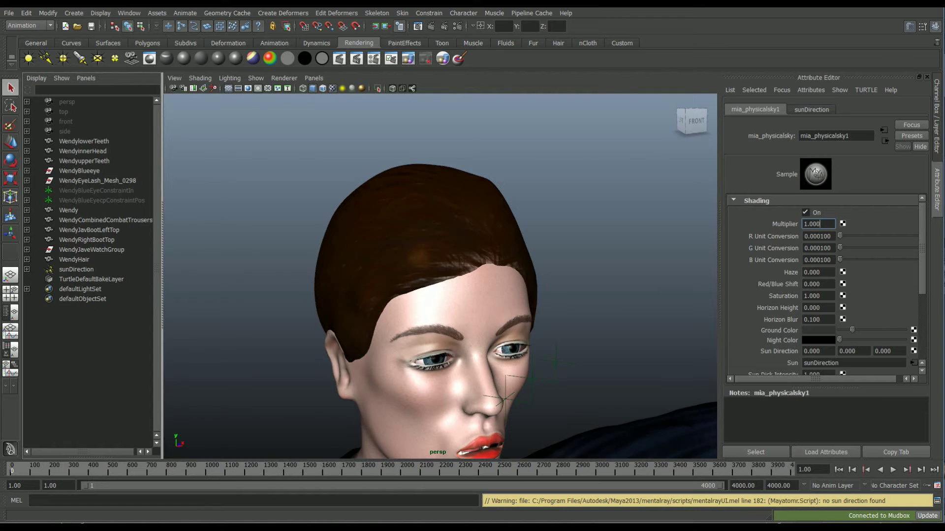
{"action": "left_click_drag", "start_coordinate": [162, 266], "coordinate": [64, 266]}
Frame the hair closely from a front three-quarter angle and render the view with mental ray
{"action": "left_click_drag", "start_coordinate": [391, 277], "coordinate": [415, 286], "text": "alt"}
{"action": "scroll", "coordinate": [406, 278], "scroll_direction": "up", "scroll_amount": 2}
{"action": "middle_click_drag", "start_coordinate": [415, 286], "coordinate": [436, 296], "text": "alt"}
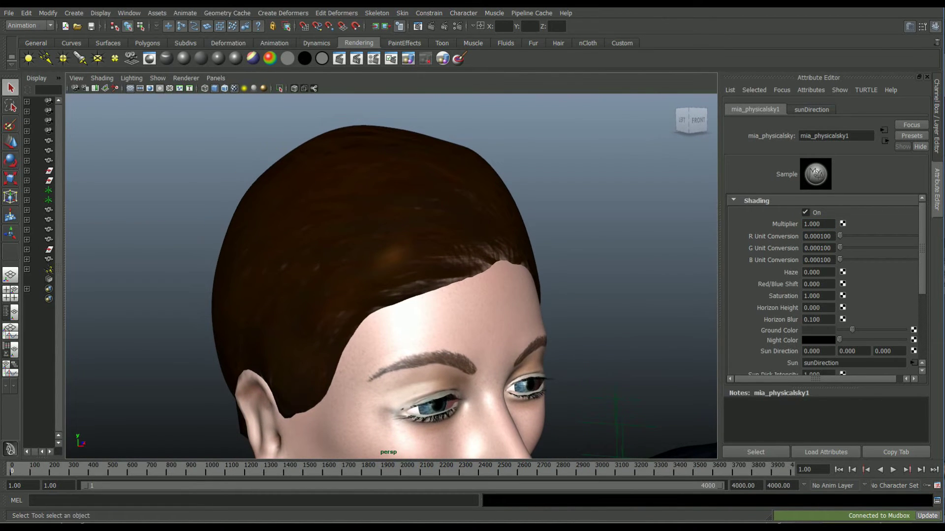
{"action": "left_click", "coordinate": [339, 58]}
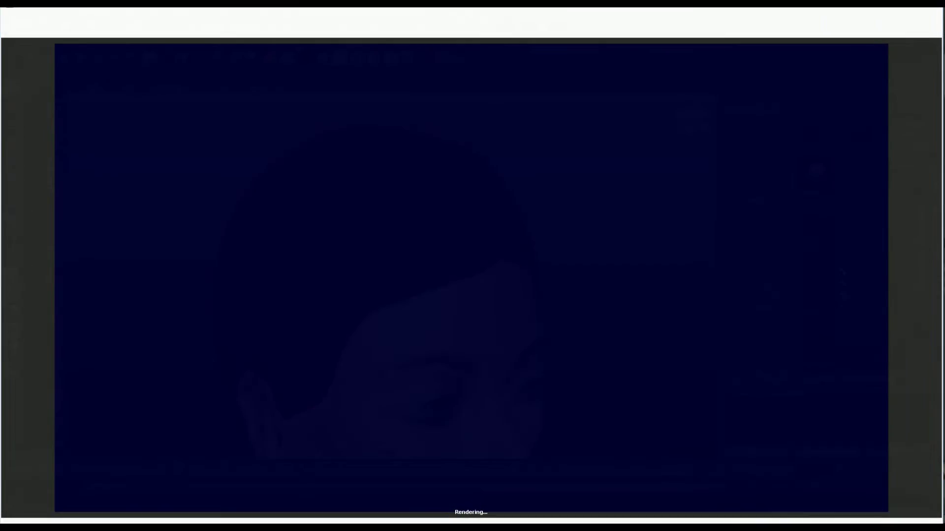
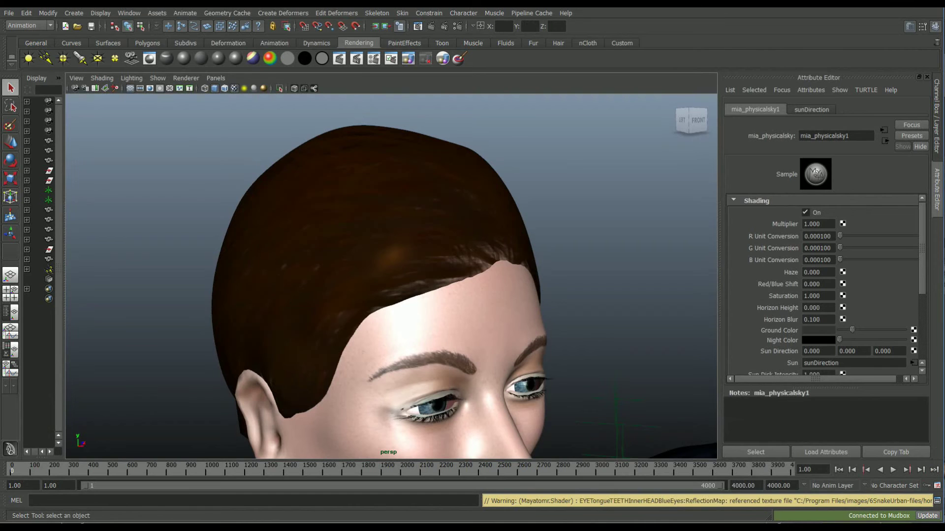
Change the alpha gain in the color balance of the hair's bump texture and return to the WendyHairPhong material
{"action": "left_click", "coordinate": [376, 237]}
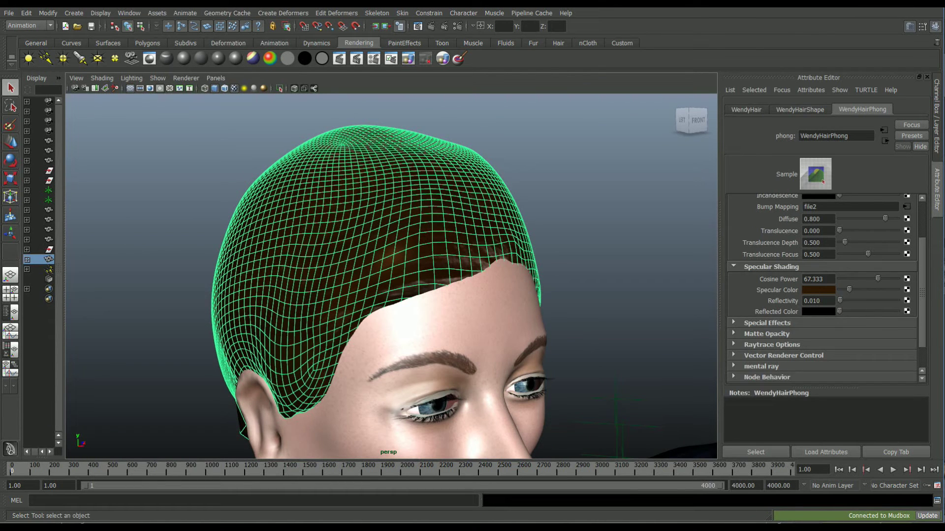
{"action": "scroll", "coordinate": [826, 288], "scroll_direction": "up", "scroll_amount": 2}
{"action": "left_click", "coordinate": [907, 237]}
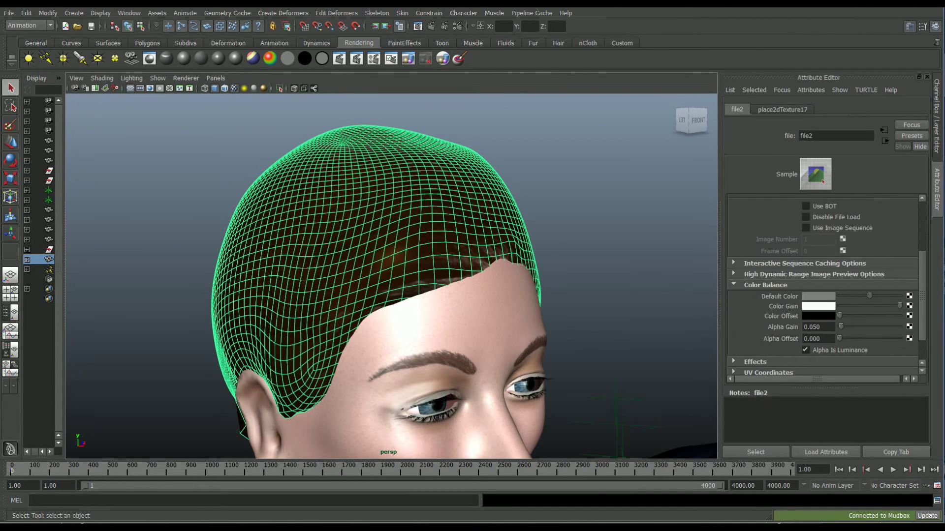
{"action": "left_click", "coordinate": [821, 328]}
{"action": "key", "text": "BackSpace"}
{"action": "key", "text": "BackSpace"}
{"action": "key", "text": "BackSpace"}
{"action": "key", "text": "Return"}
{"action": "left_click", "coordinate": [885, 141]}
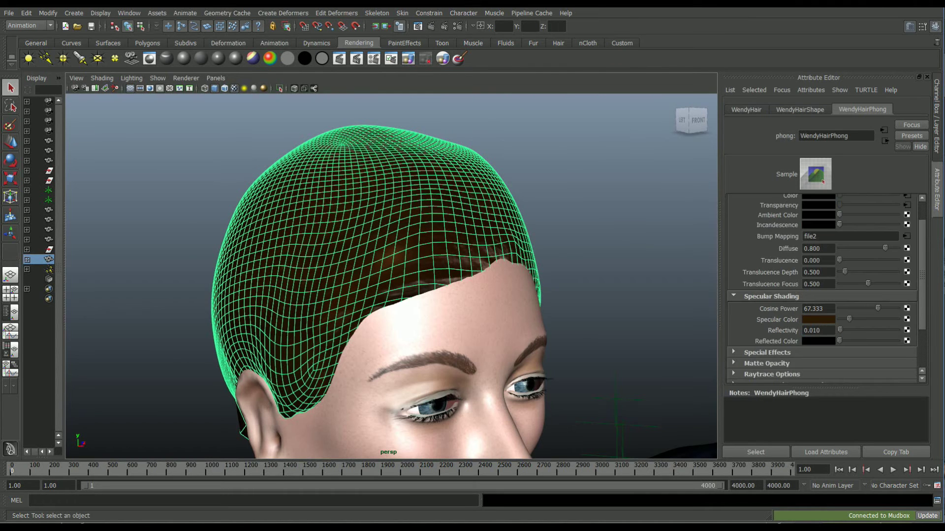
Change the hair material's type from Phong to Lambert
{"action": "scroll", "coordinate": [826, 289], "scroll_direction": "up", "scroll_amount": 1}
{"action": "left_click", "coordinate": [837, 202]}
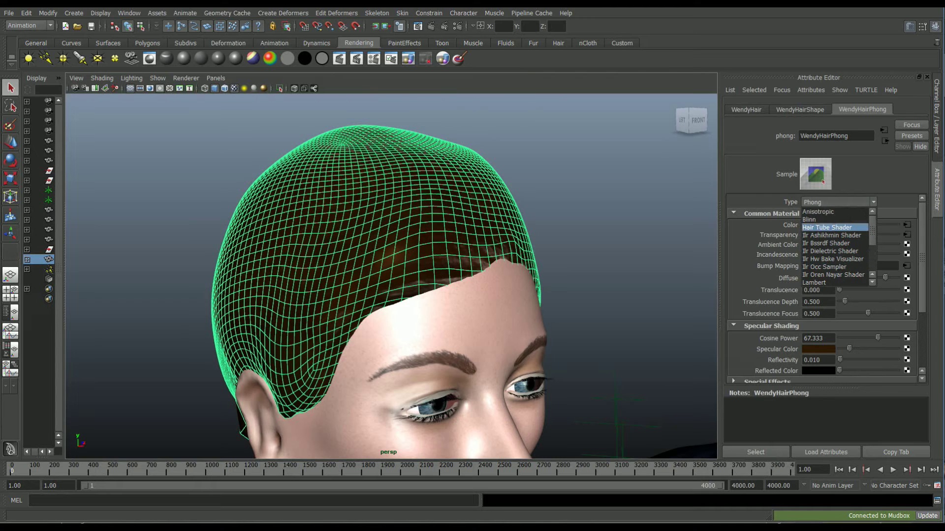
{"action": "left_click_drag", "start_coordinate": [872, 229], "coordinate": [872, 236]}
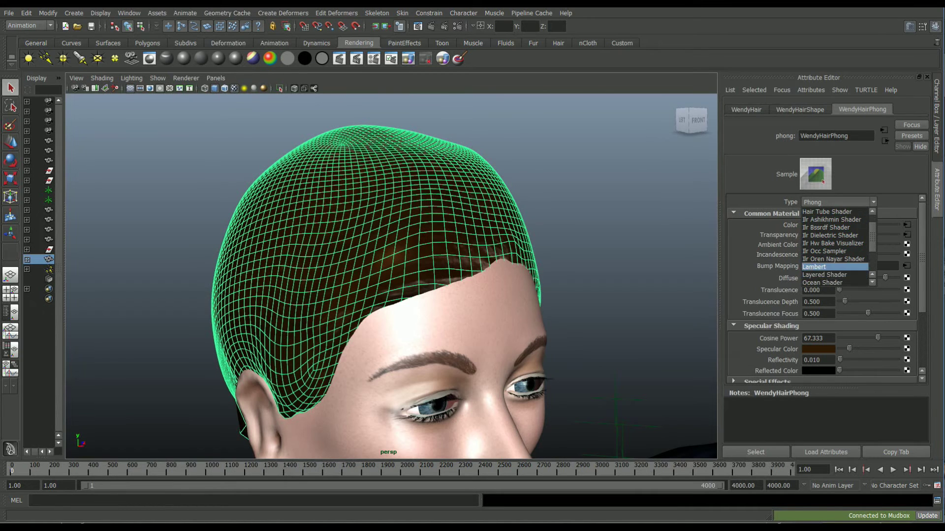
{"action": "left_click", "coordinate": [832, 267]}
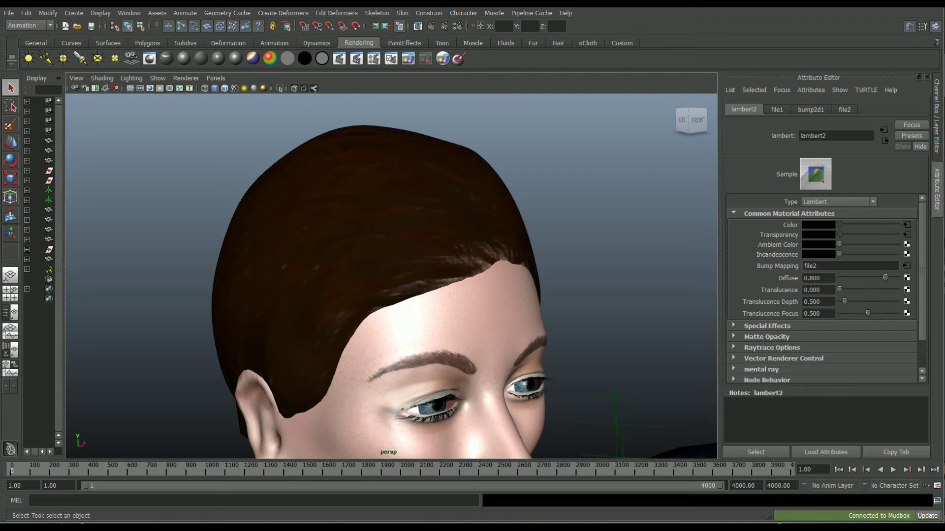
Rename the hair's Lambert material WendyLambertHair
{"action": "left_click", "coordinate": [833, 136]}
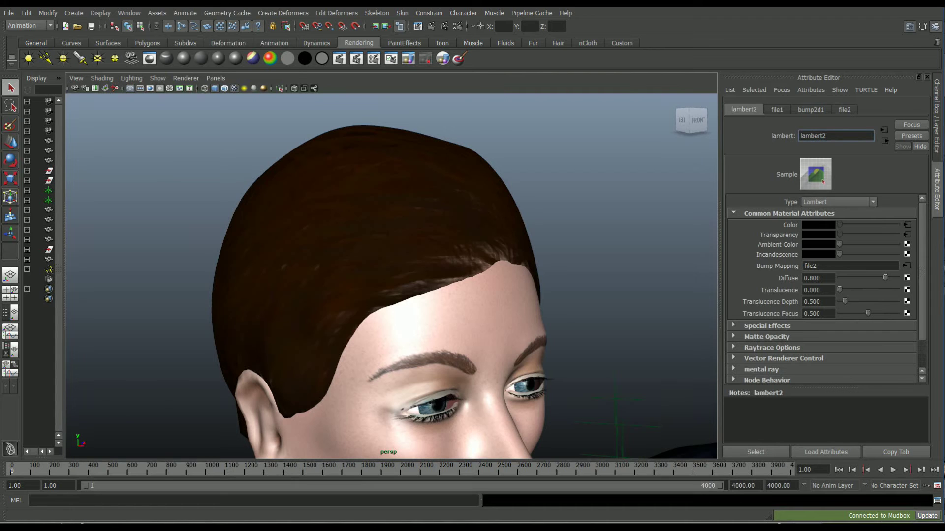
{"action": "key", "text": "BackSpace"}
{"action": "key", "text": "BackSpace"}
{"action": "key", "text": "BackSpace"}
{"action": "key", "text": "BackSpace"}
{"action": "key", "text": "BackSpace"}
{"action": "key", "text": "BackSpace"}
{"action": "key", "text": "BackSpace"}
{"action": "key", "text": "BackSpace"}
{"action": "type", "text": "WendyLambertHair"}
{"action": "left_click", "coordinate": [817, 278]}
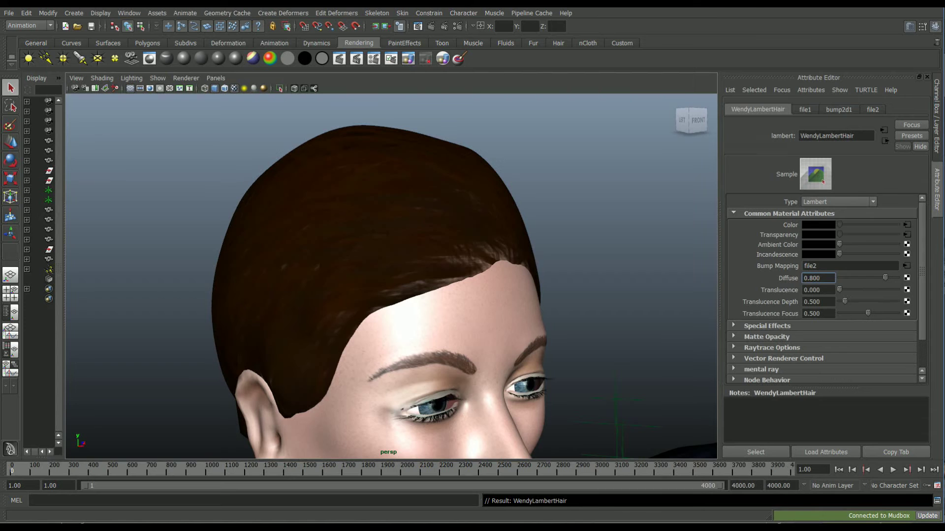
{"action": "left_click", "coordinate": [805, 109]}
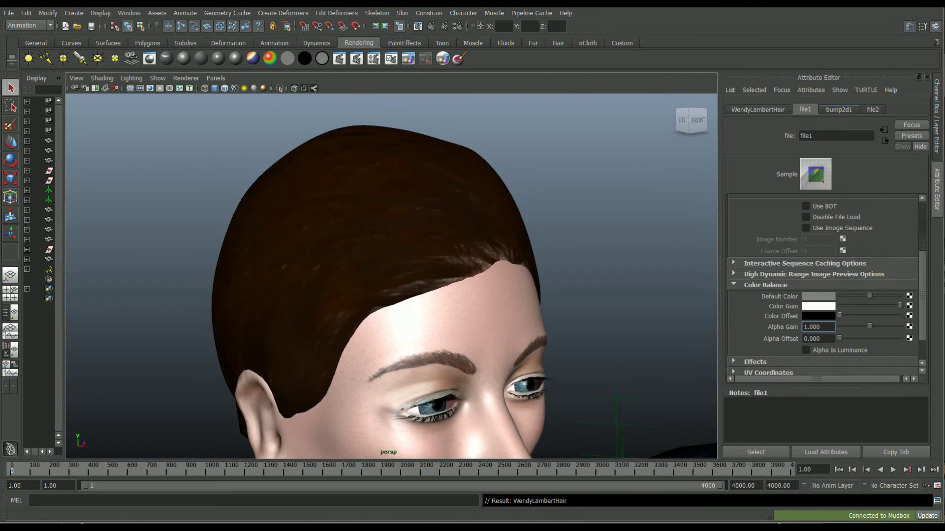
{"action": "scroll", "coordinate": [907, 275], "scroll_direction": "up", "scroll_amount": 3}
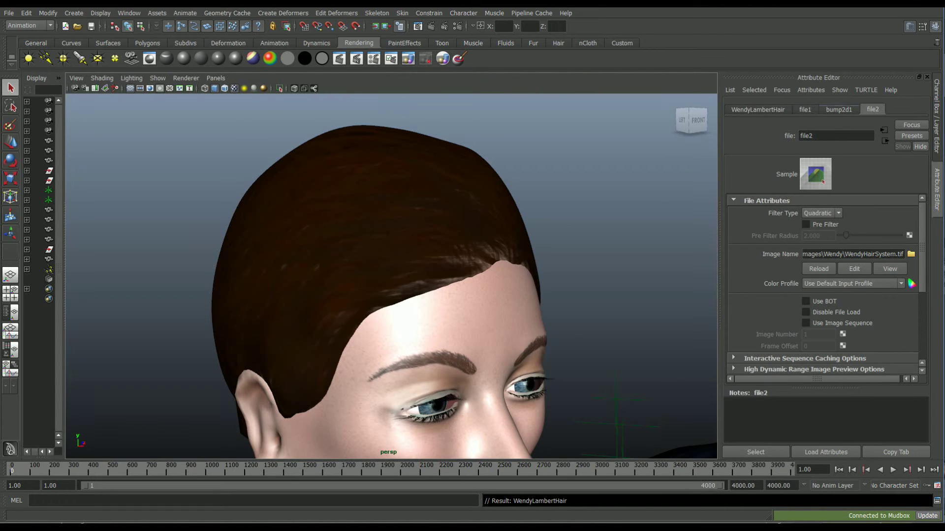
{"action": "left_click", "coordinate": [758, 109]}
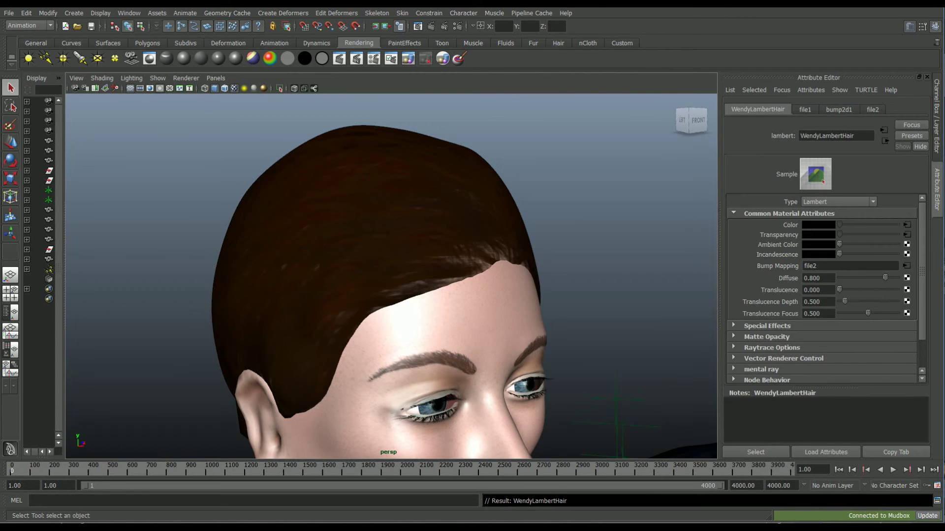
Delete all unused shading nodes of the scene in the Hypershade
{"action": "left_click", "coordinate": [610, 182]}
{"action": "left_click", "coordinate": [128, 12]}
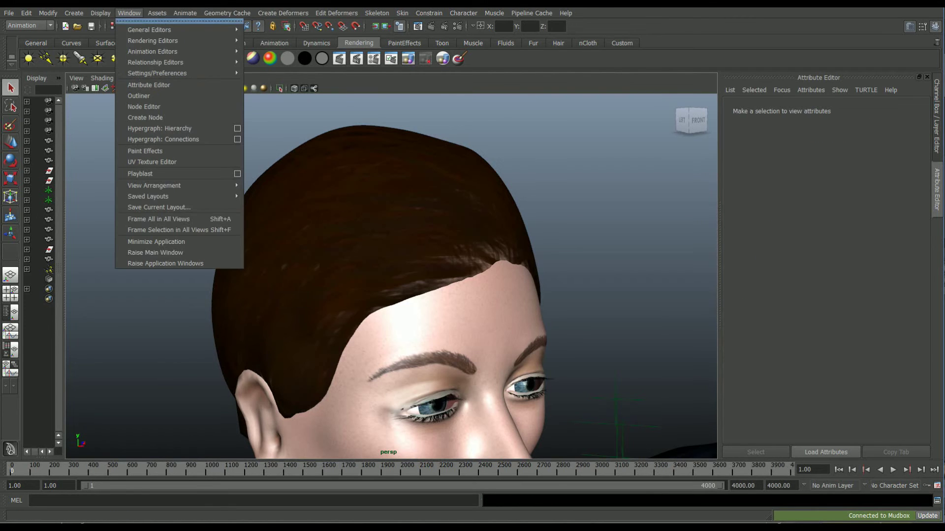
{"action": "mouse_move", "coordinate": [177, 51]}
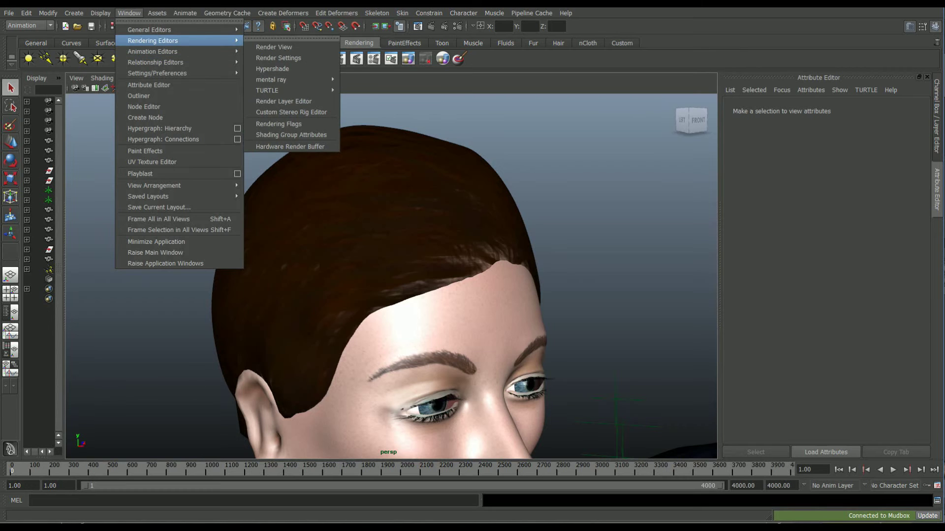
{"action": "left_click", "coordinate": [272, 68]}
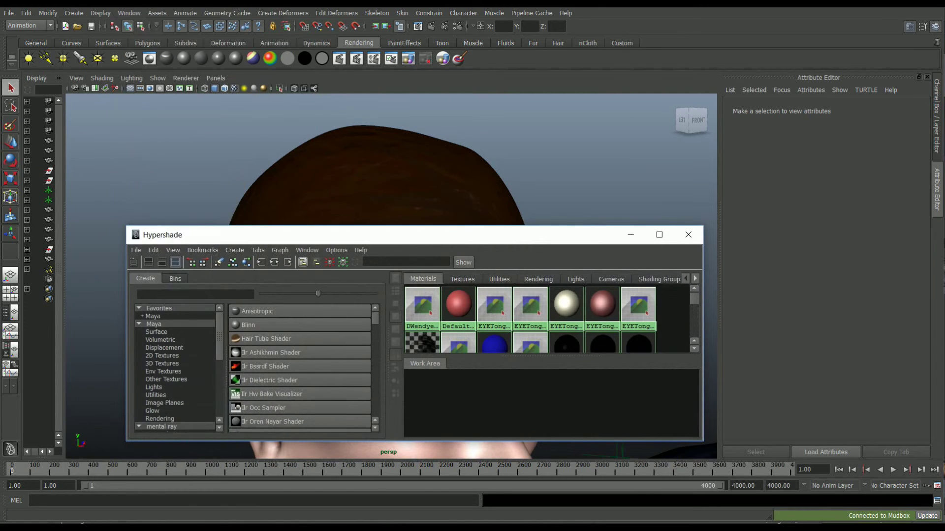
{"action": "left_click", "coordinate": [154, 250]}
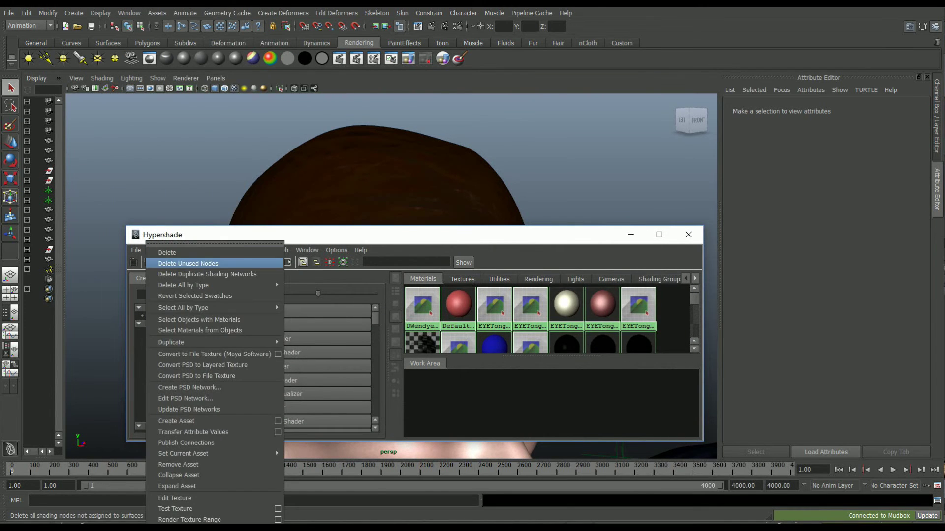
{"action": "left_click", "coordinate": [185, 263]}
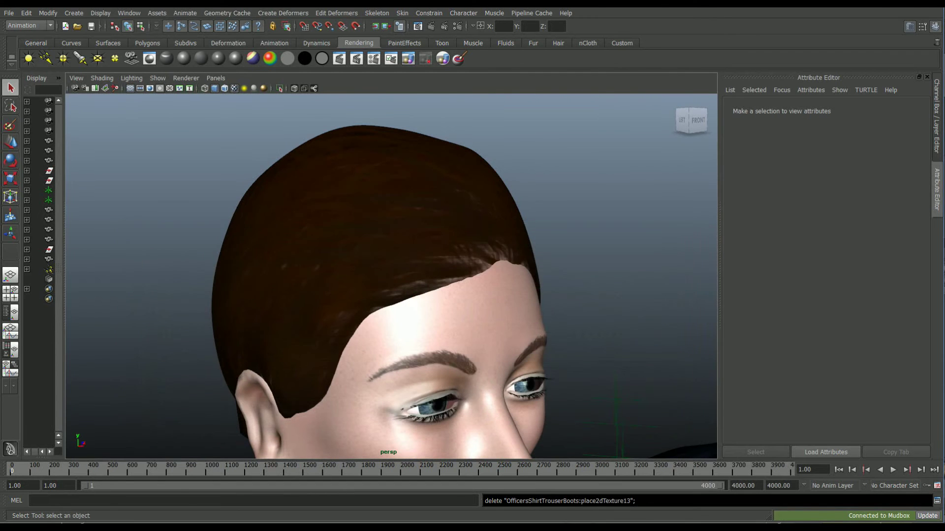
Select the hair mesh and review its material, shape and transform attributes, channel values and the scene's display layers
{"action": "left_click", "coordinate": [374, 197]}
{"action": "left_click", "coordinate": [865, 110]}
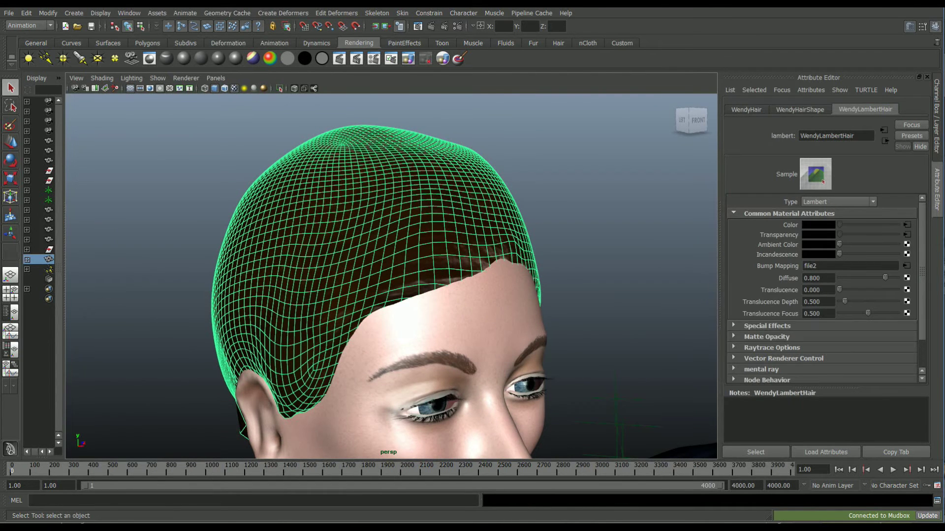
{"action": "left_click", "coordinate": [800, 110]}
{"action": "left_click", "coordinate": [746, 110]}
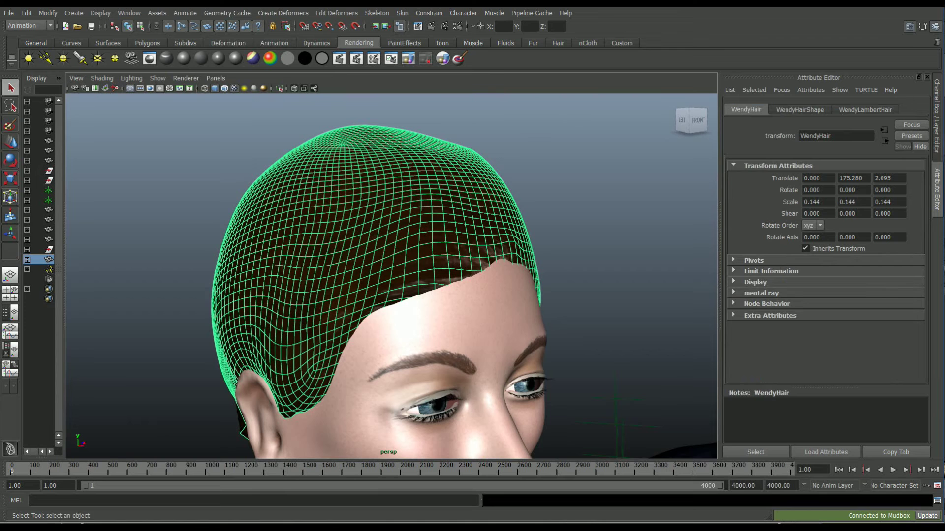
{"action": "key", "text": "ctrl+a"}
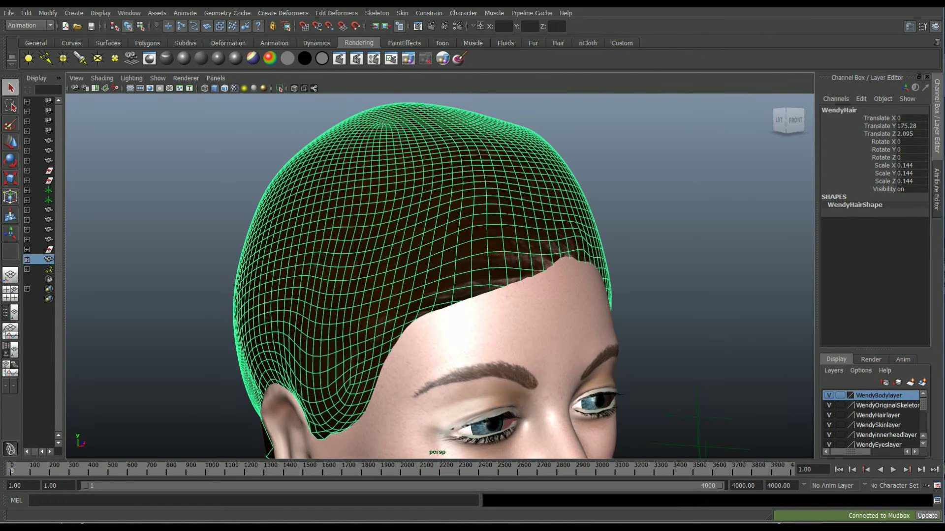
{"action": "scroll", "coordinate": [871, 420], "scroll_direction": "down", "scroll_amount": 3}
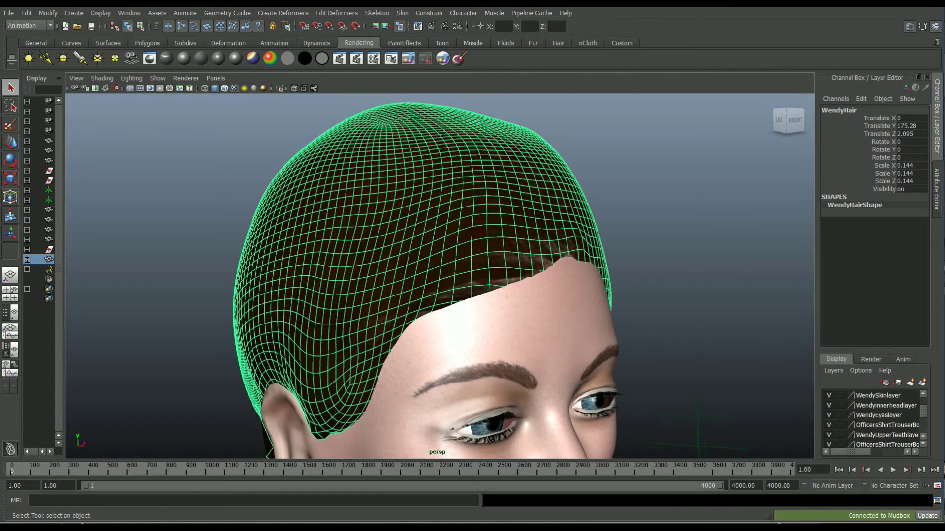
Inspect the hair mesh from the front and the side and show the attributes of its WendyLambertHair material
{"action": "left_click", "coordinate": [699, 276]}
{"action": "middle_click_drag", "start_coordinate": [699, 276], "coordinate": [690, 272], "text": "alt"}
{"action": "left_click_drag", "start_coordinate": [690, 272], "coordinate": [603, 276], "text": "alt"}
{"action": "right_click_drag", "start_coordinate": [603, 276], "coordinate": [558, 275], "text": "alt"}
{"action": "left_click", "coordinate": [536, 246]}
{"action": "left_click", "coordinate": [625, 236]}
{"action": "left_click", "coordinate": [537, 241]}
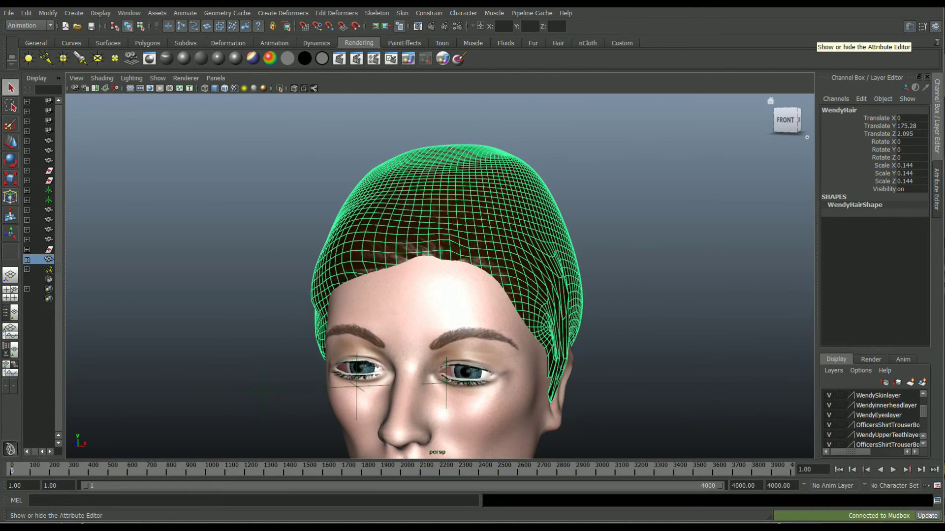
{"action": "left_click", "coordinate": [910, 26]}
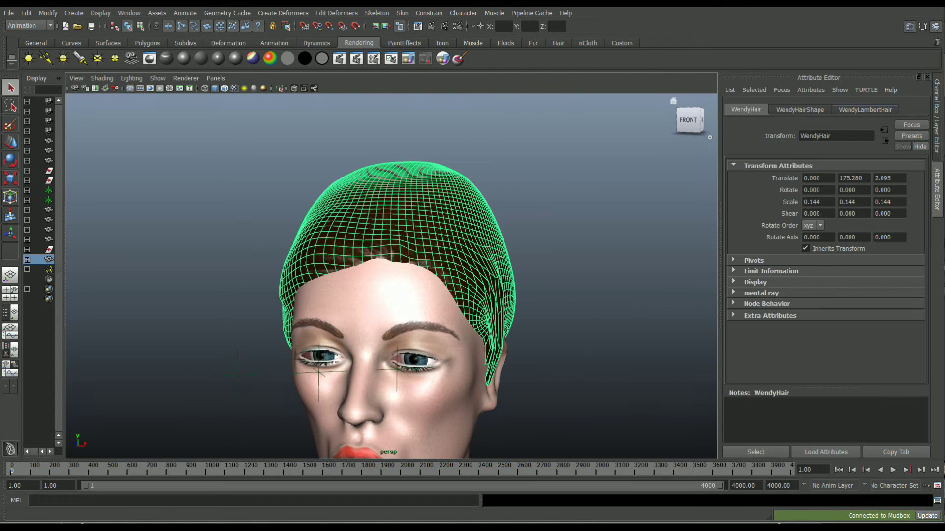
{"action": "left_click", "coordinate": [865, 109]}
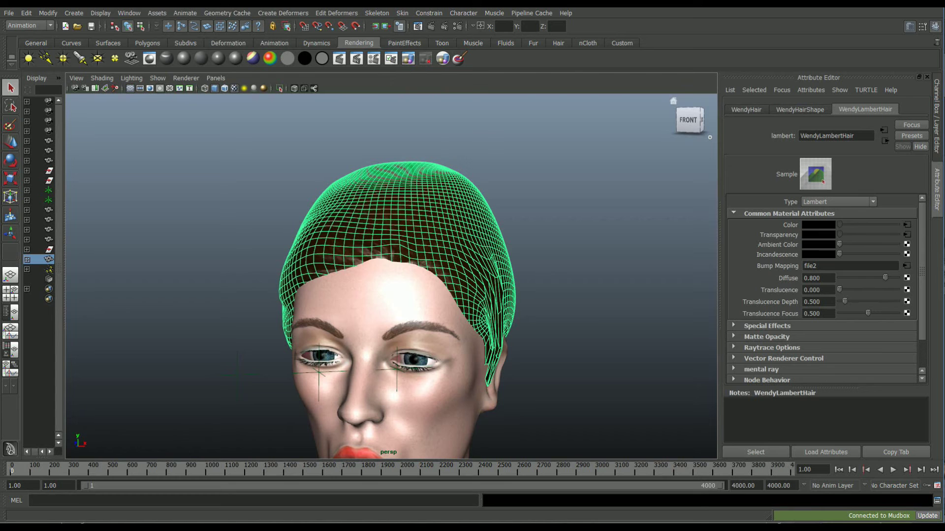
{"action": "left_click_drag", "start_coordinate": [364, 296], "coordinate": [462, 297], "text": "alt"}
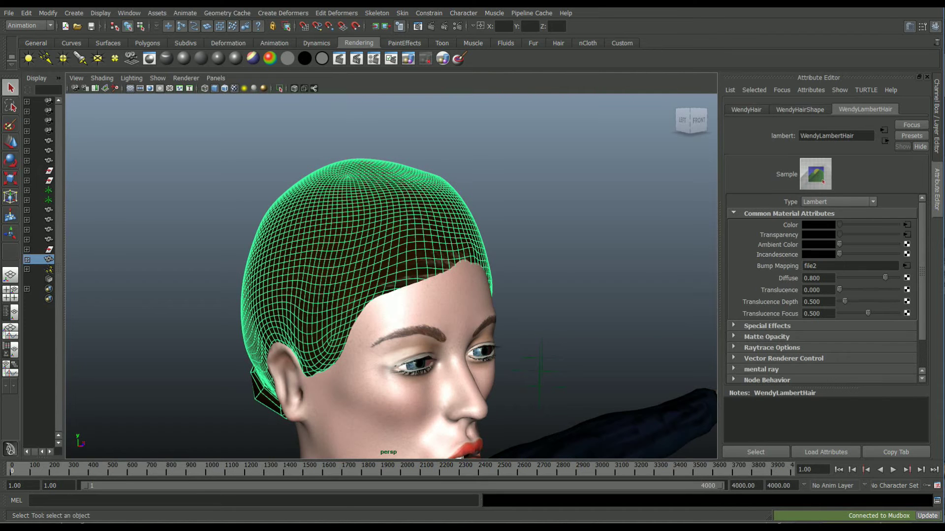
Deselect the hair, frame the whole head from the front and render the view with mental ray
{"action": "left_click", "coordinate": [566, 237]}
{"action": "left_click_drag", "start_coordinate": [492, 276], "coordinate": [428, 273], "text": "alt"}
{"action": "right_click_drag", "start_coordinate": [428, 273], "coordinate": [475, 273], "text": "alt"}
{"action": "left_click", "coordinate": [339, 58]}
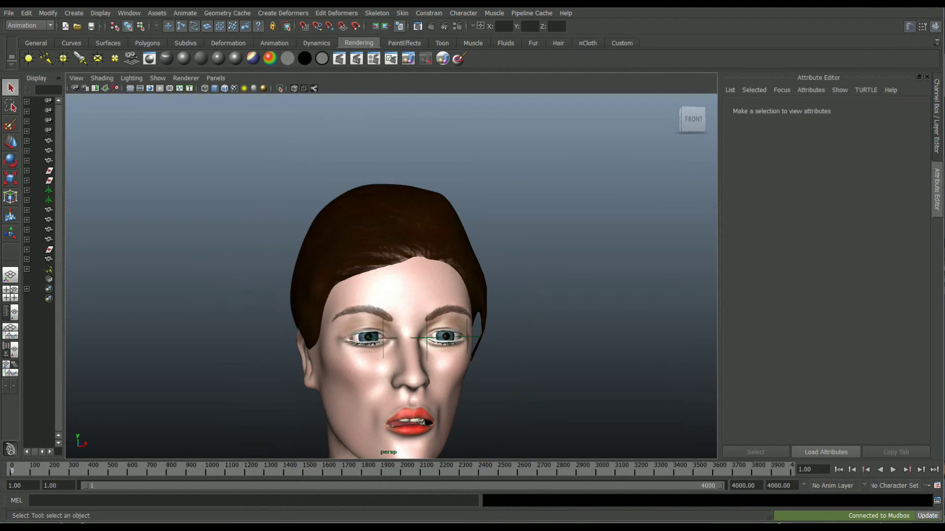
Frame the head and neck from farther away with nothing selected and render the view again
{"action": "scroll", "coordinate": [391, 276], "scroll_direction": "down", "scroll_amount": 2}
{"action": "left_click", "coordinate": [389, 234]}
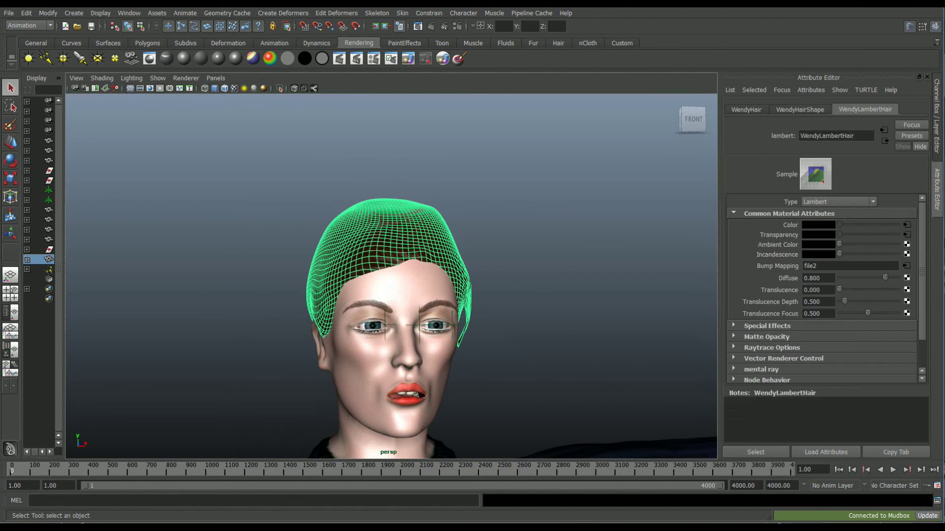
{"action": "left_click", "coordinate": [551, 236]}
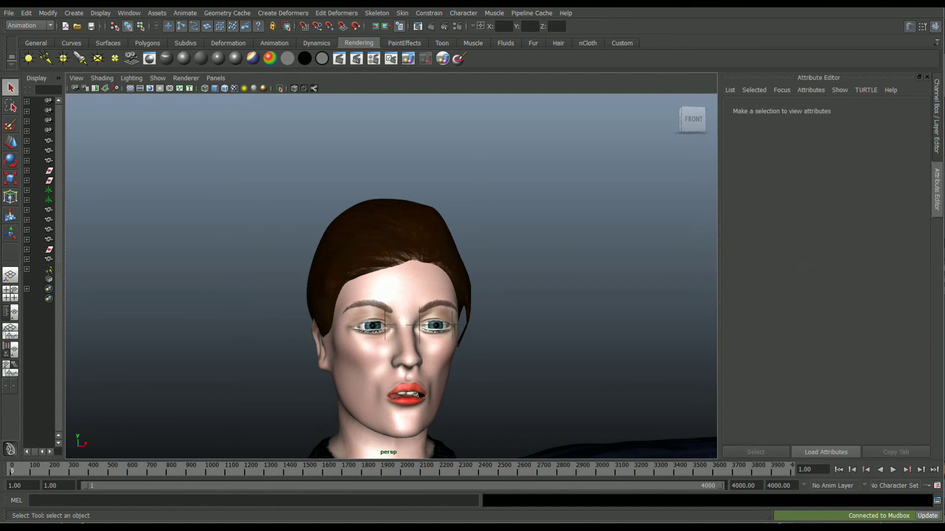
{"action": "left_click", "coordinate": [339, 58]}
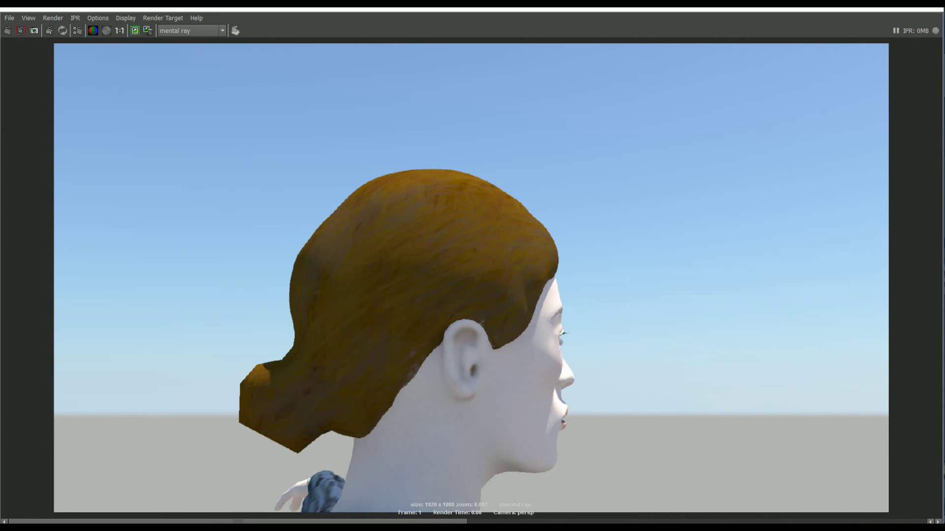
Keep the current render image, then select the hair and switch its material type to Phong
{"action": "left_click", "coordinate": [135, 31]}
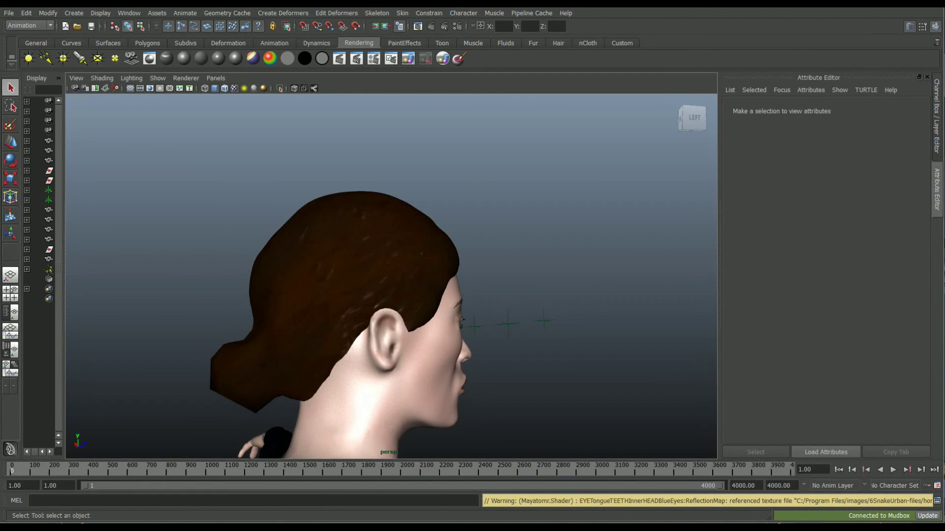
{"action": "left_click", "coordinate": [374, 256]}
{"action": "scroll", "coordinate": [835, 244], "scroll_direction": "down", "scroll_amount": 1}
{"action": "left_click", "coordinate": [835, 282]}
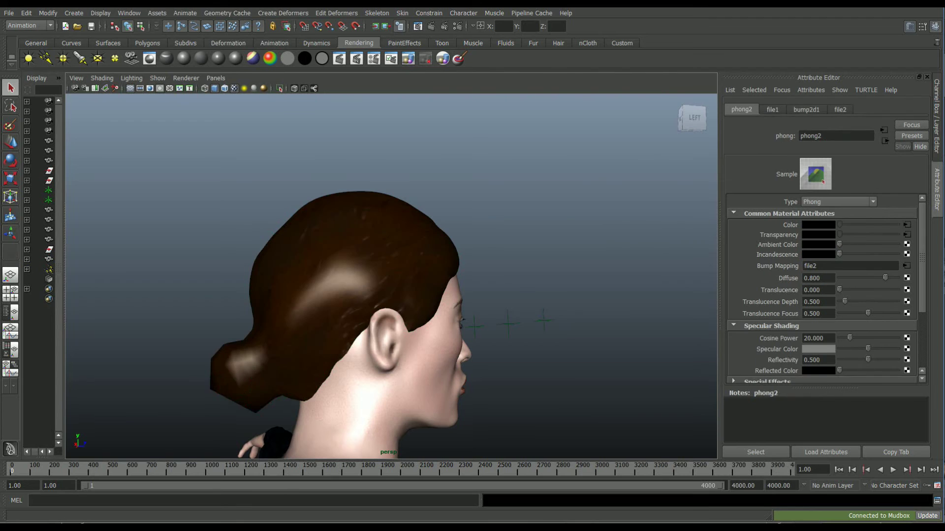
Rename the hair's Phong material WendyhairPhong
{"action": "key", "text": "BackSpace"}
{"action": "key", "text": "BackSpace"}
{"action": "key", "text": "BackSpace"}
{"action": "key", "text": "BackSpace"}
{"action": "key", "text": "BackSpace"}
{"action": "key", "text": "BackSpace"}
{"action": "type", "text": "Wendy haotPhong"}
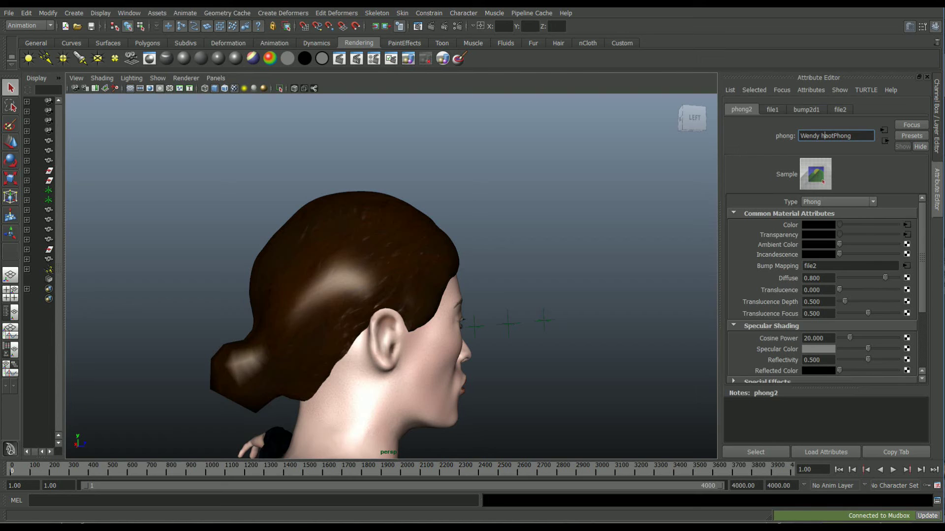
{"action": "key", "text": "BackSpace"}
{"action": "key", "text": "BackSpace"}
{"action": "key", "text": "BackSpace"}
{"action": "type", "text": "ir"}
Set WendyhairPhong's Reflectivity to 0.01 and its Specular Color to the dark brown from the recent swatches
{"action": "left_click", "coordinate": [818, 359]}
{"action": "key", "text": "BackSpace"}
{"action": "key", "text": "BackSpace"}
{"action": "key", "text": "BackSpace"}
{"action": "type", "text": "01"}
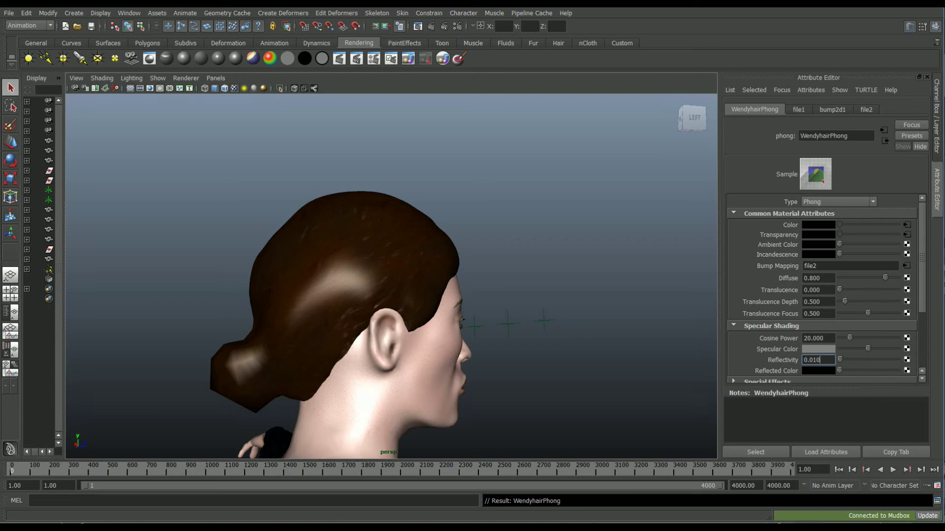
{"action": "left_click", "coordinate": [818, 349]}
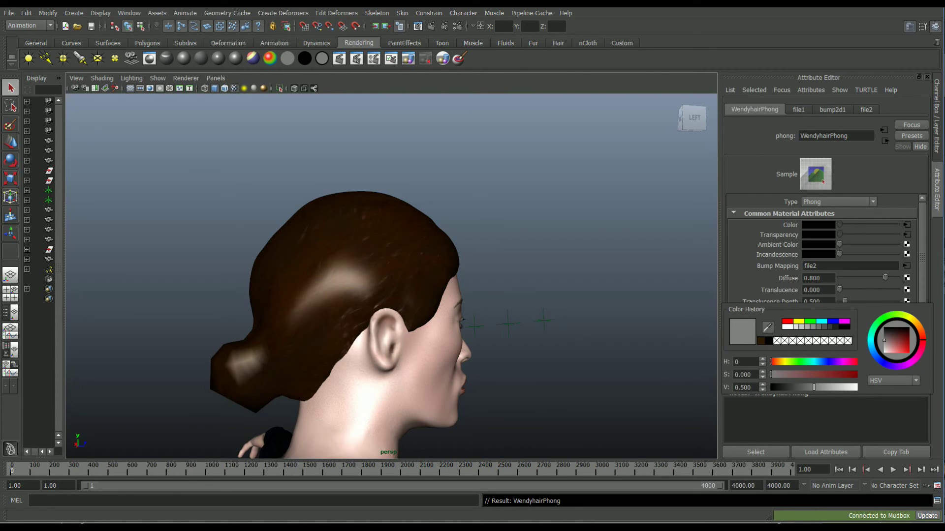
{"action": "left_click", "coordinate": [761, 341]}
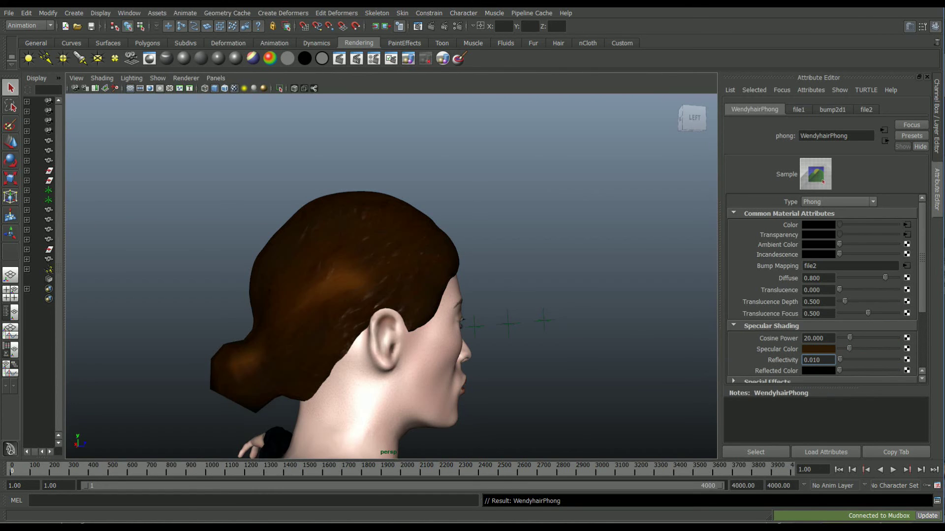
Open the file texture driving the hair's bump mapping and set its Alpha Gain to 1
{"action": "left_click", "coordinate": [906, 266]}
{"action": "scroll", "coordinate": [907, 275], "scroll_direction": "down", "scroll_amount": 5}
{"action": "left_click", "coordinate": [821, 291]}
{"action": "key", "text": "BackSpace"}
{"action": "key", "text": "BackSpace"}
{"action": "key", "text": "BackSpace"}
{"action": "key", "text": "BackSpace"}
{"action": "key", "text": "BackSpace"}
{"action": "type", "text": "1"}
{"action": "key", "text": "Return"}
{"action": "scroll", "coordinate": [821, 294], "scroll_direction": "up", "scroll_amount": 5}
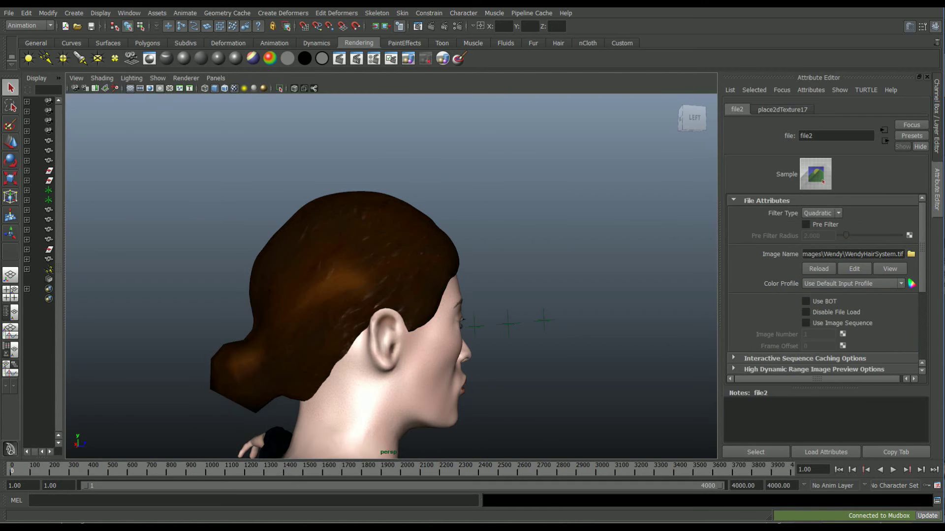
Load WendyHairSystem.tif from the Wendy images folder as the image of the hair material's color texture
{"action": "left_click", "coordinate": [394, 268]}
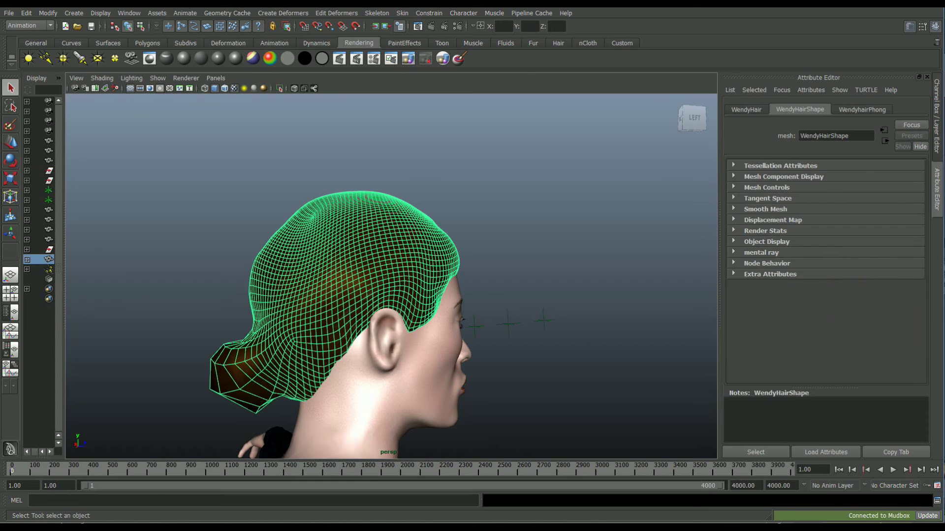
{"action": "left_click", "coordinate": [862, 109]}
{"action": "left_click", "coordinate": [907, 225]}
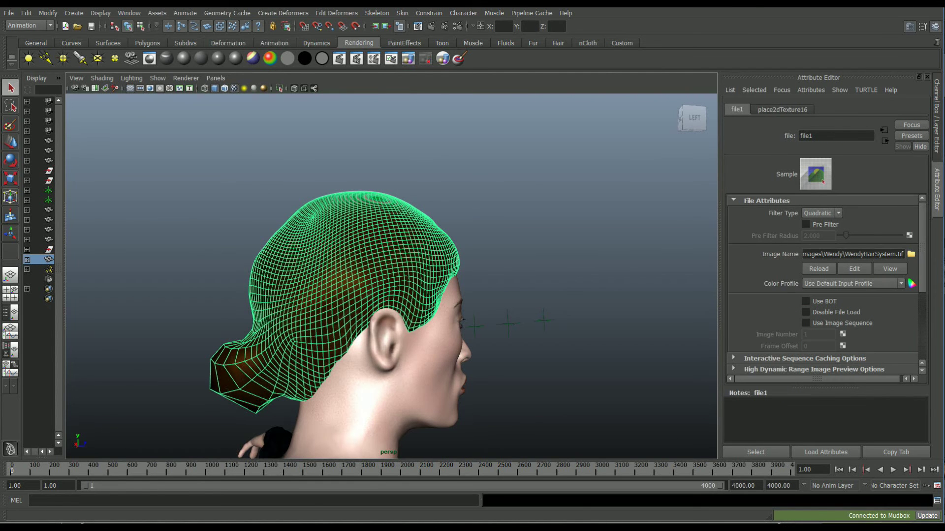
{"action": "left_click", "coordinate": [911, 254]}
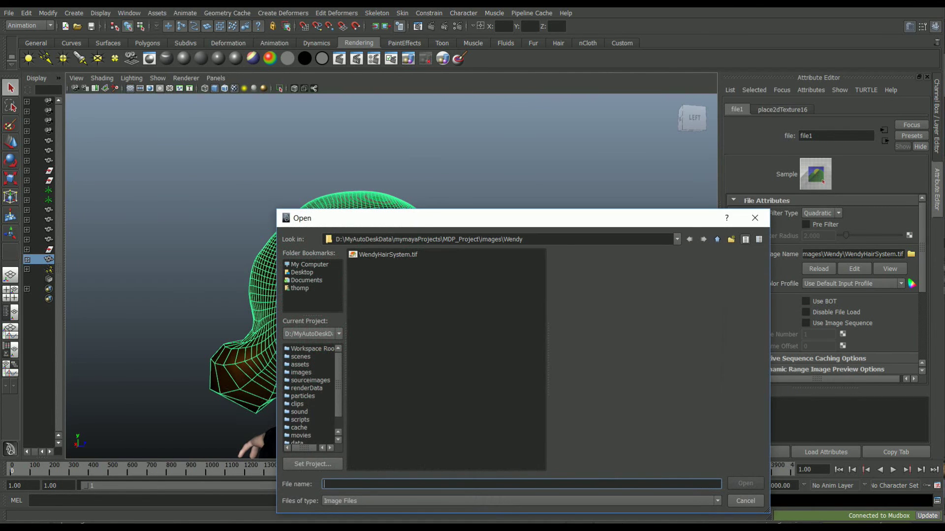
{"action": "left_click", "coordinate": [388, 255]}
{"action": "left_click", "coordinate": [746, 484]}
Deselect the hair, turn the head to a three-quarter view and render it with mental ray
{"action": "left_click", "coordinate": [600, 374]}
{"action": "left_click_drag", "start_coordinate": [600, 374], "coordinate": [533, 377], "text": "alt"}
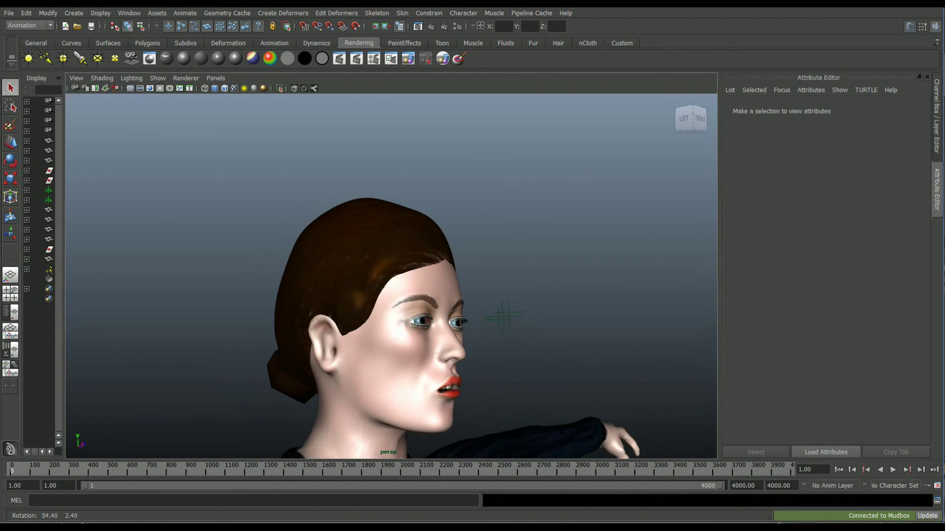
{"action": "left_click", "coordinate": [339, 58]}
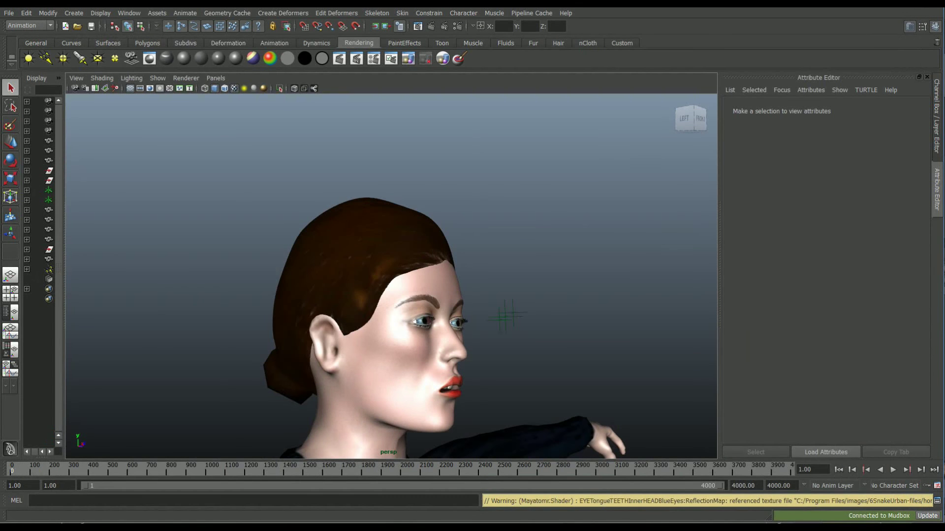
Raise WendyhairPhong's Cosine Power to about 42.2 and deselect the hair
{"action": "left_click", "coordinate": [367, 261]}
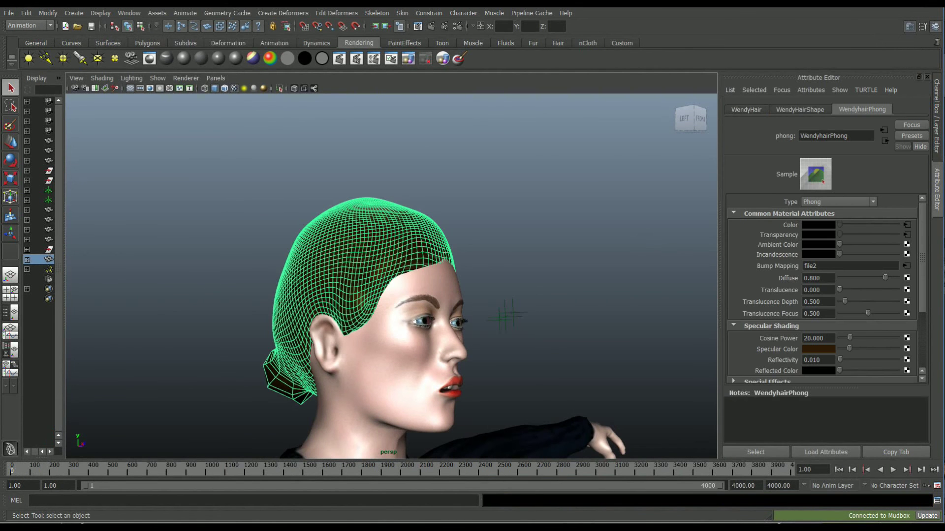
{"action": "left_click_drag", "start_coordinate": [850, 338], "coordinate": [852, 338]}
{"action": "left_click", "coordinate": [586, 236]}
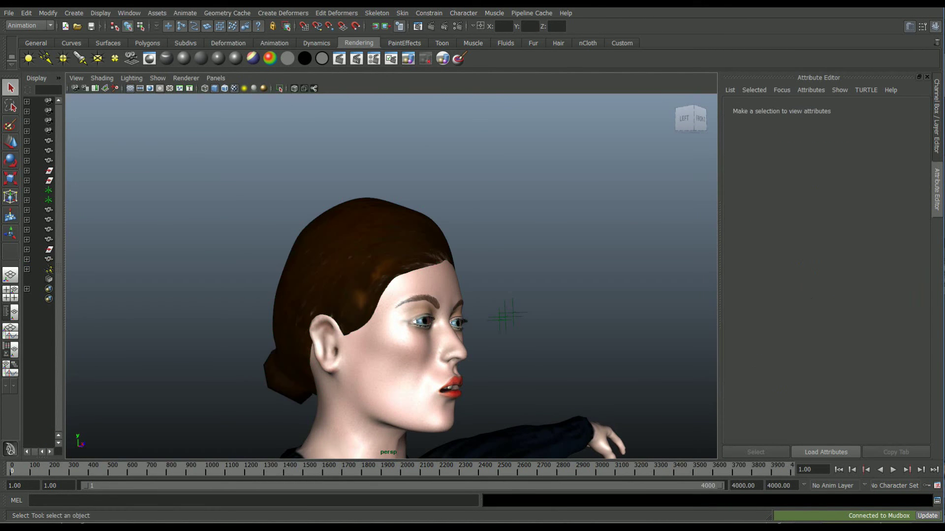
{"action": "left_click", "coordinate": [366, 261]}
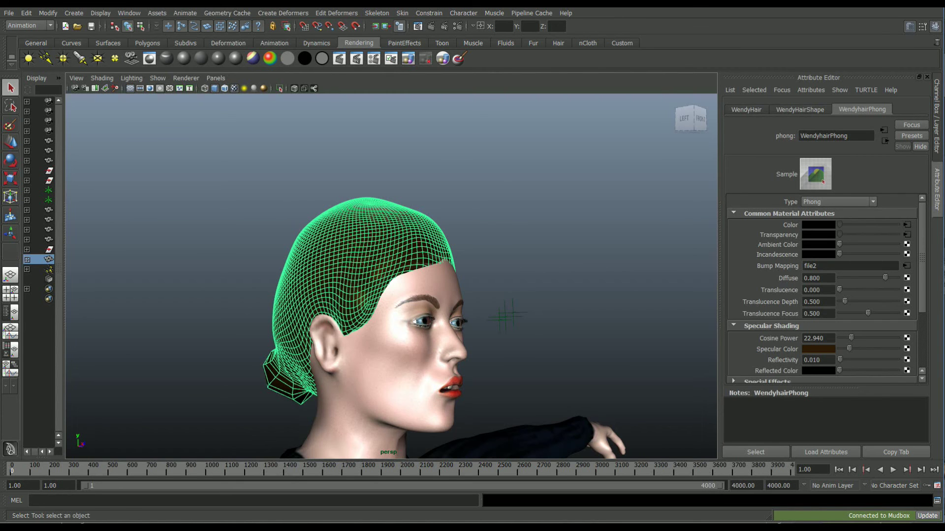
{"action": "left_click_drag", "start_coordinate": [851, 338], "coordinate": [863, 338]}
{"action": "left_click", "coordinate": [586, 236]}
Render the head's right profile with mental ray and keep the image in the render window
{"action": "left_click_drag", "start_coordinate": [275, 276], "coordinate": [620, 276], "text": "alt"}
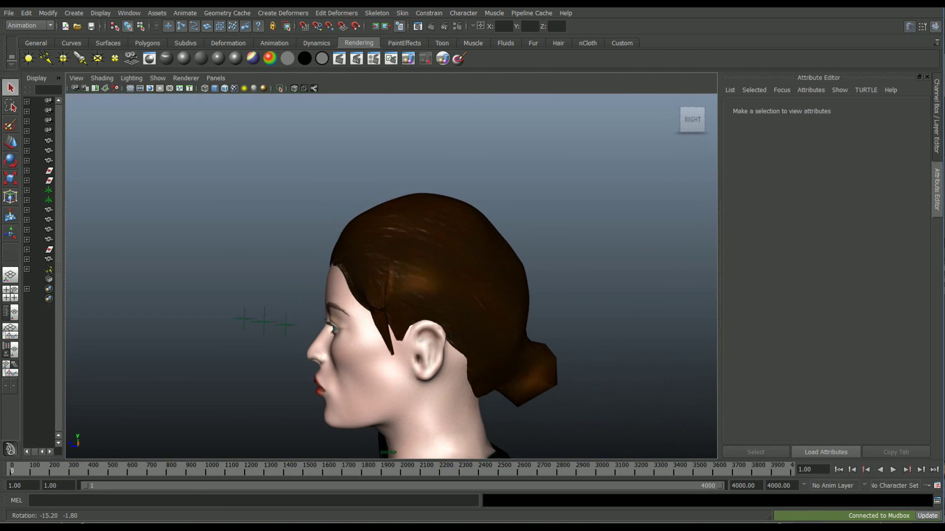
{"action": "left_click", "coordinate": [339, 58]}
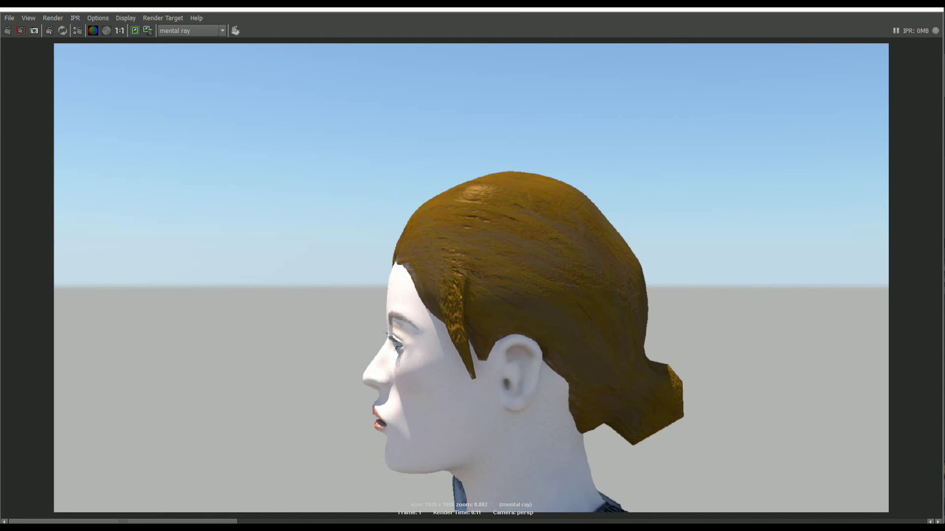
{"action": "left_click", "coordinate": [135, 31]}
{"action": "left_click", "coordinate": [929, 9]}
Render the head in a slightly raised three-quarter view from its other side and keep the image
{"action": "left_click_drag", "start_coordinate": [640, 275], "coordinate": [207, 275], "text": "alt"}
{"action": "left_click_drag", "start_coordinate": [418, 296], "coordinate": [359, 270], "text": "alt"}
{"action": "left_click", "coordinate": [340, 58]}
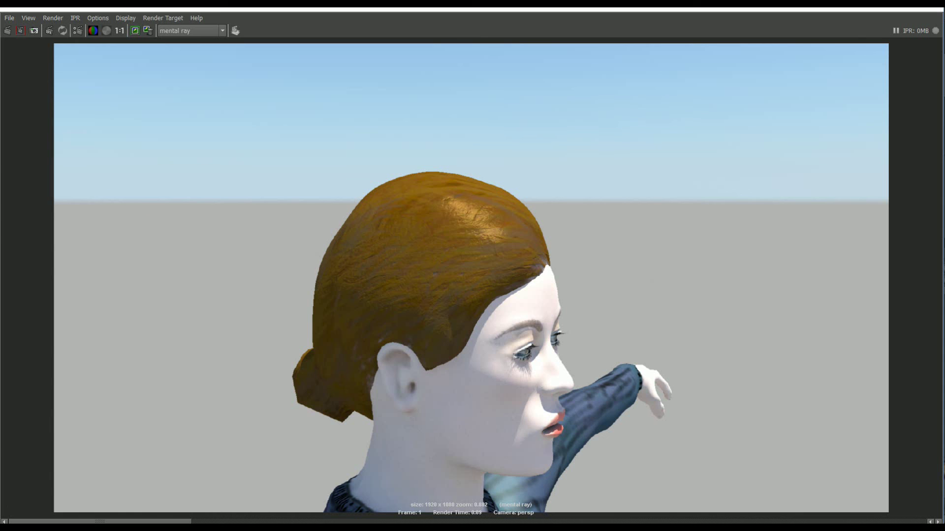
{"action": "left_click", "coordinate": [135, 31]}
{"action": "left_click", "coordinate": [929, 9]}
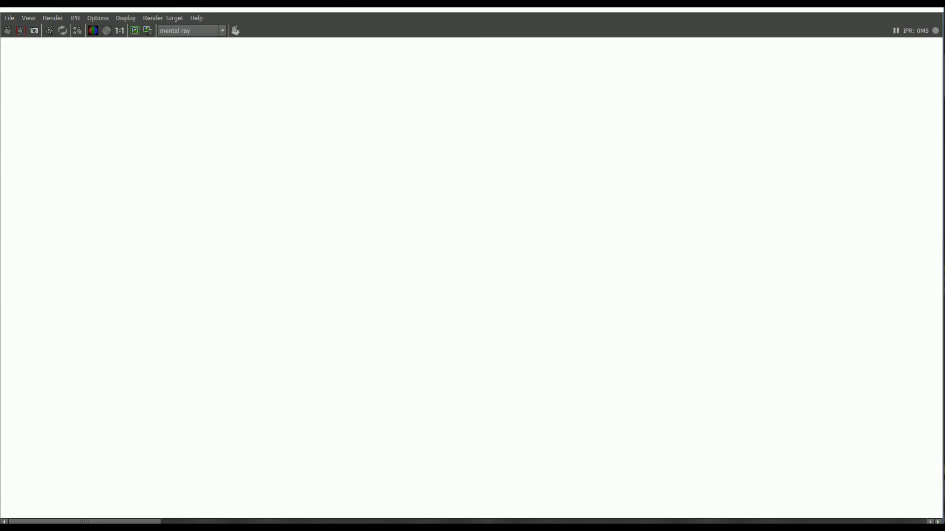
Set the Alpha Gain of the hair's bump texture to -1 and render the view
{"action": "left_click", "coordinate": [382, 258]}
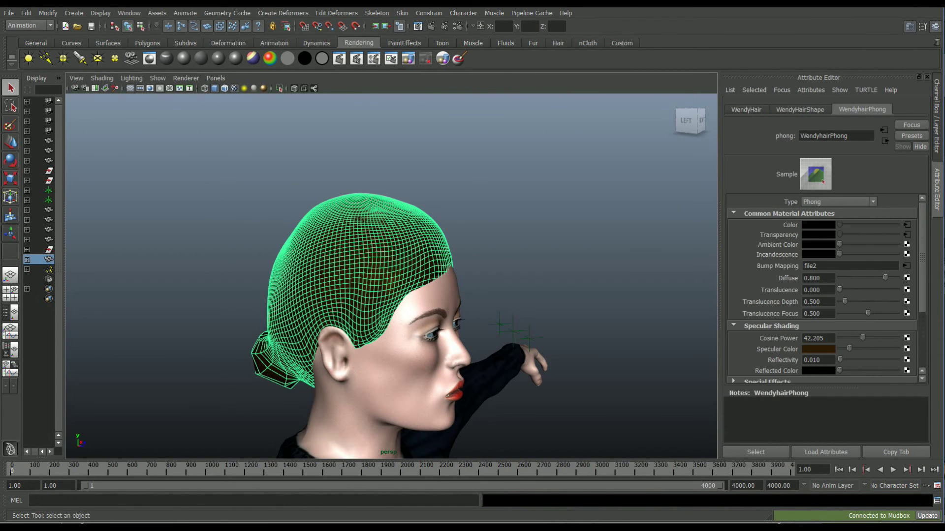
{"action": "left_click", "coordinate": [907, 266]}
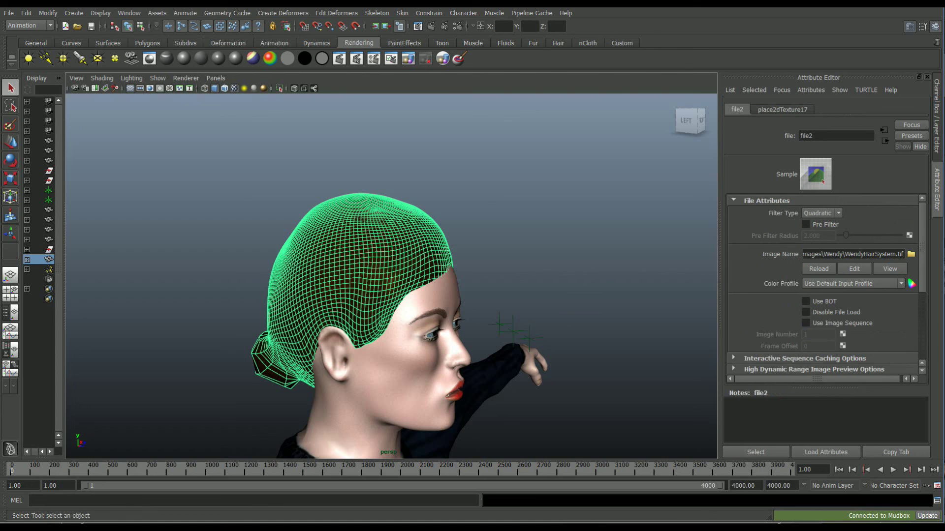
{"action": "scroll", "coordinate": [821, 285], "scroll_direction": "down", "scroll_amount": 3}
{"action": "left_click", "coordinate": [804, 290]}
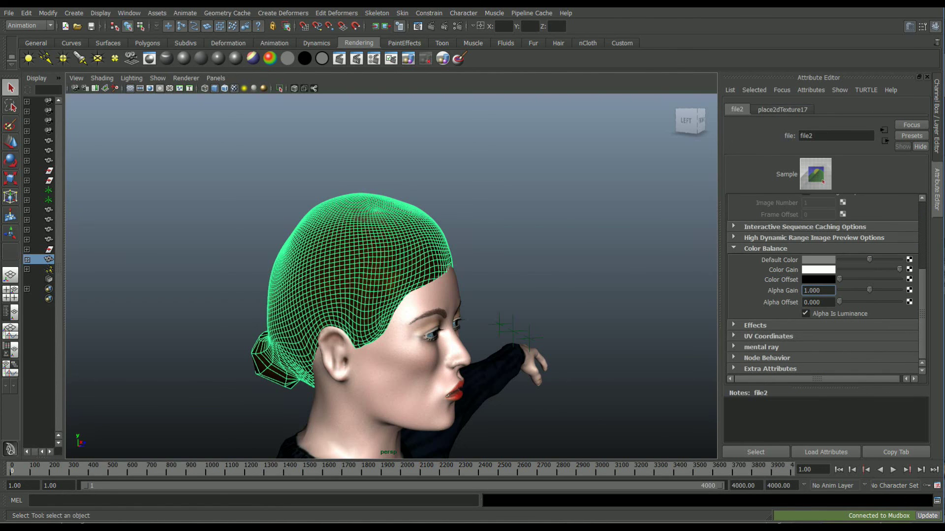
{"action": "type", "text": "-"}
{"action": "left_click", "coordinate": [821, 303]}
{"action": "left_click", "coordinate": [339, 58]}
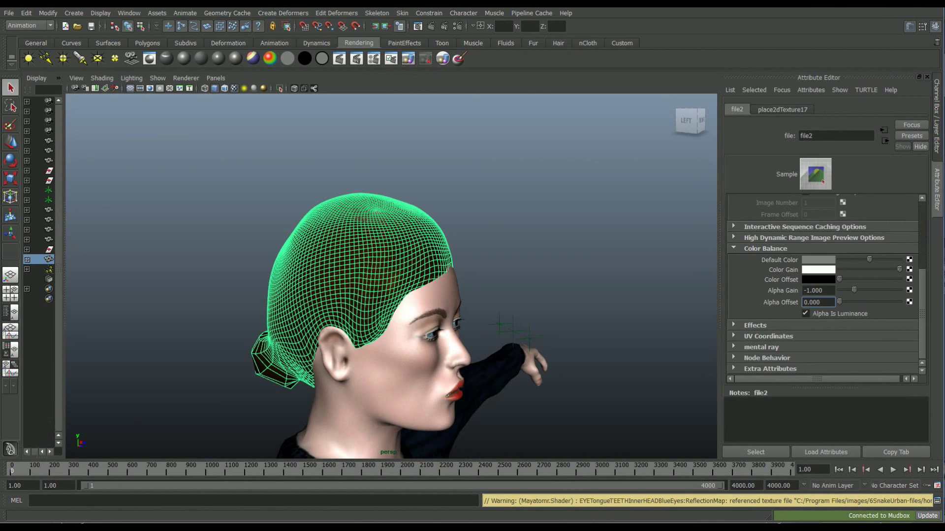
Set the bump texture's Alpha Gain to 4, render the view and keep the image
{"action": "left_click", "coordinate": [807, 290]}
{"action": "key", "text": "BackSpace"}
{"action": "key", "text": "BackSpace"}
{"action": "type", "text": "4"}
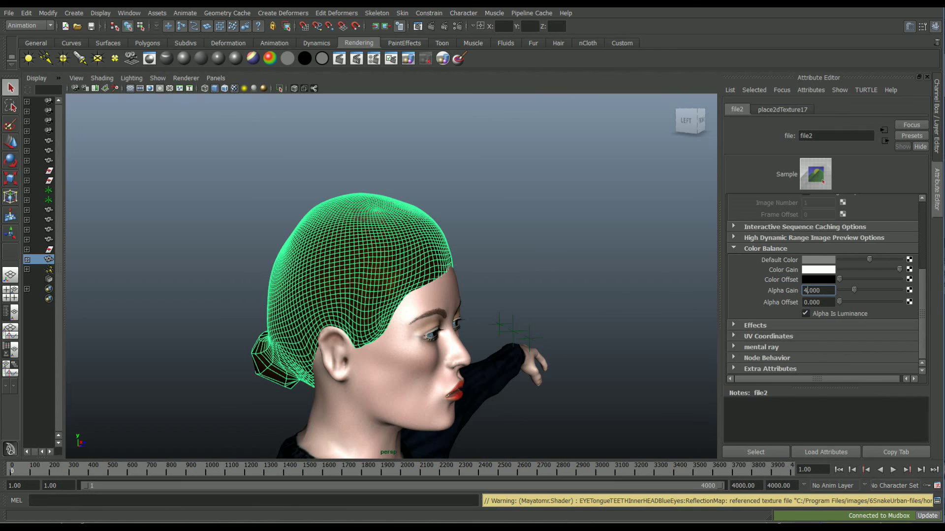
{"action": "left_click", "coordinate": [339, 58]}
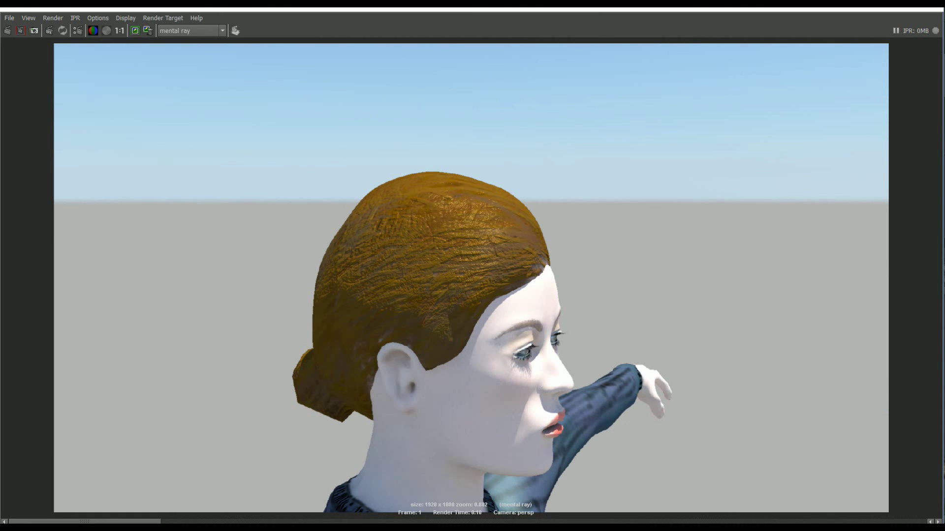
{"action": "left_click", "coordinate": [135, 30]}
{"action": "left_click", "coordinate": [929, 8]}
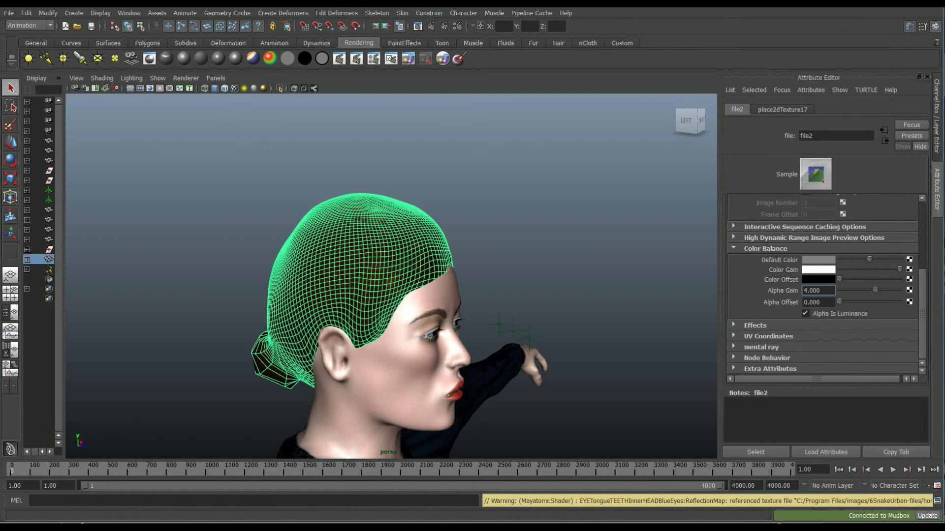
Set the bump texture's Alpha Gain to 2.5, render the view and keep the image
{"action": "key", "text": "BackSpace"}
{"action": "type", "text": "2.5"}
{"action": "key", "text": "Return"}
{"action": "left_click", "coordinate": [339, 58]}
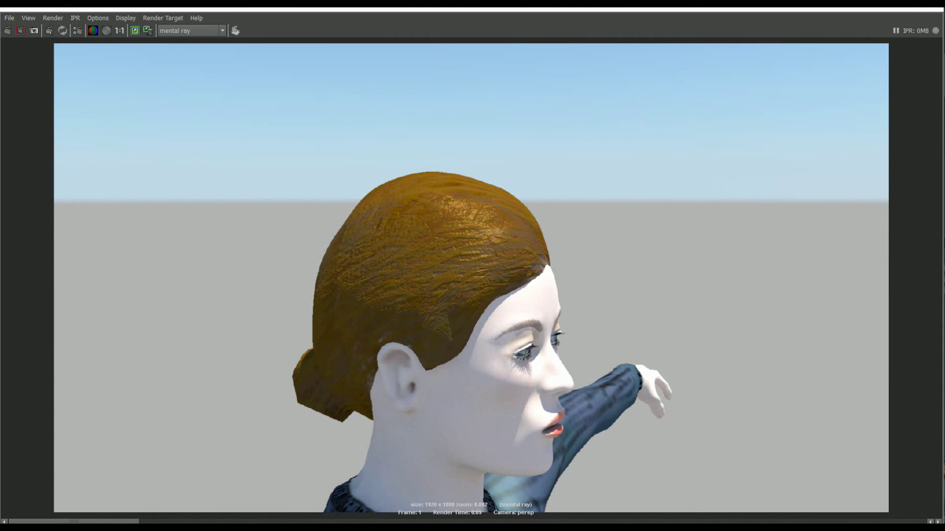
{"action": "left_click", "coordinate": [135, 31]}
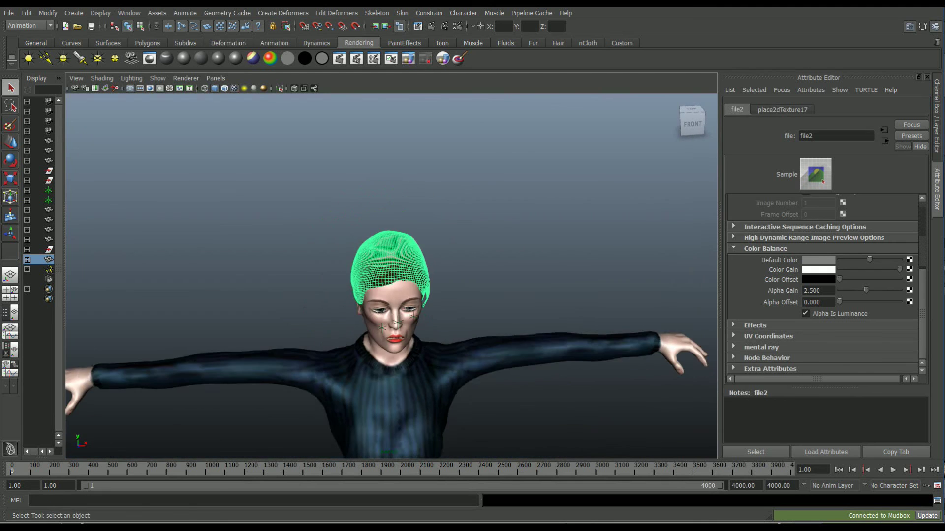
Frame the head closely from the front and render the view with mental ray
{"action": "left_click_drag", "start_coordinate": [379, 413], "coordinate": [380, 374], "text": "alt"}
{"action": "right_click_drag", "start_coordinate": [364, 382], "coordinate": [413, 389], "text": "alt"}
{"action": "left_click_drag", "start_coordinate": [413, 389], "coordinate": [413, 387], "text": "alt"}
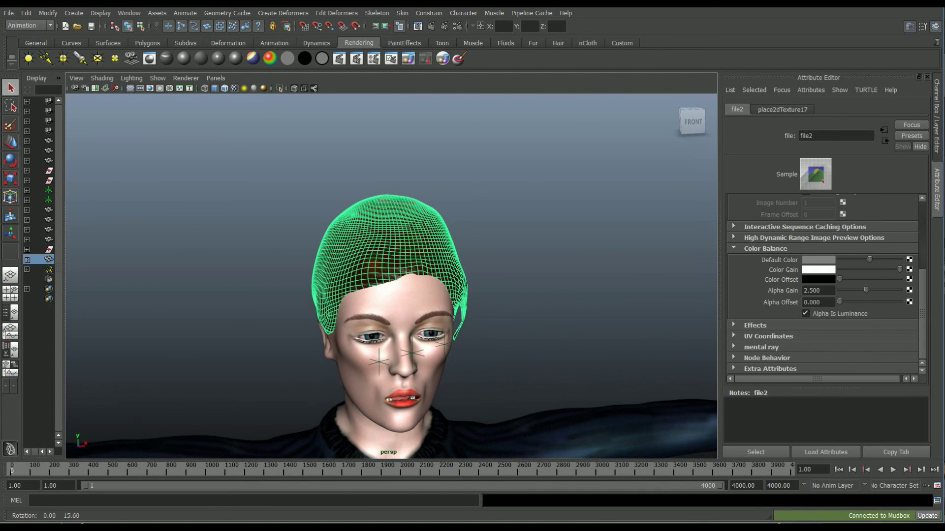
{"action": "left_click", "coordinate": [339, 59]}
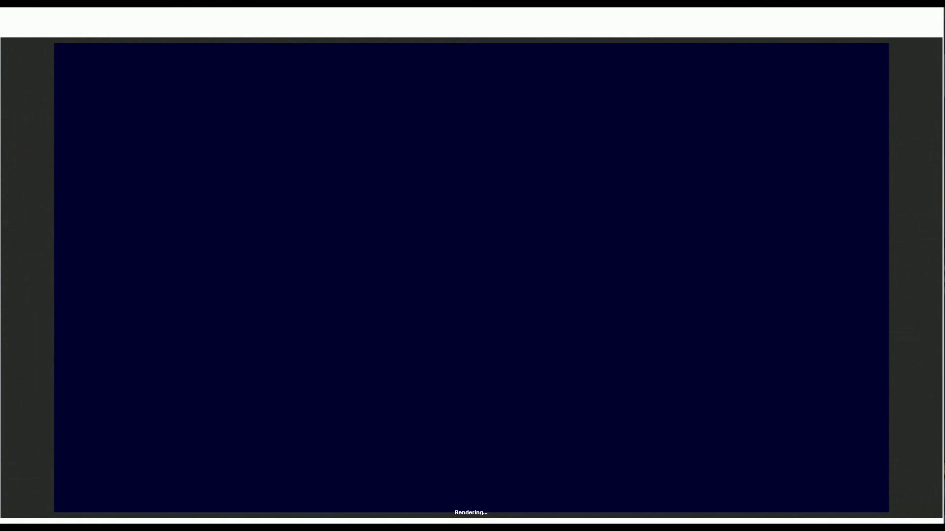